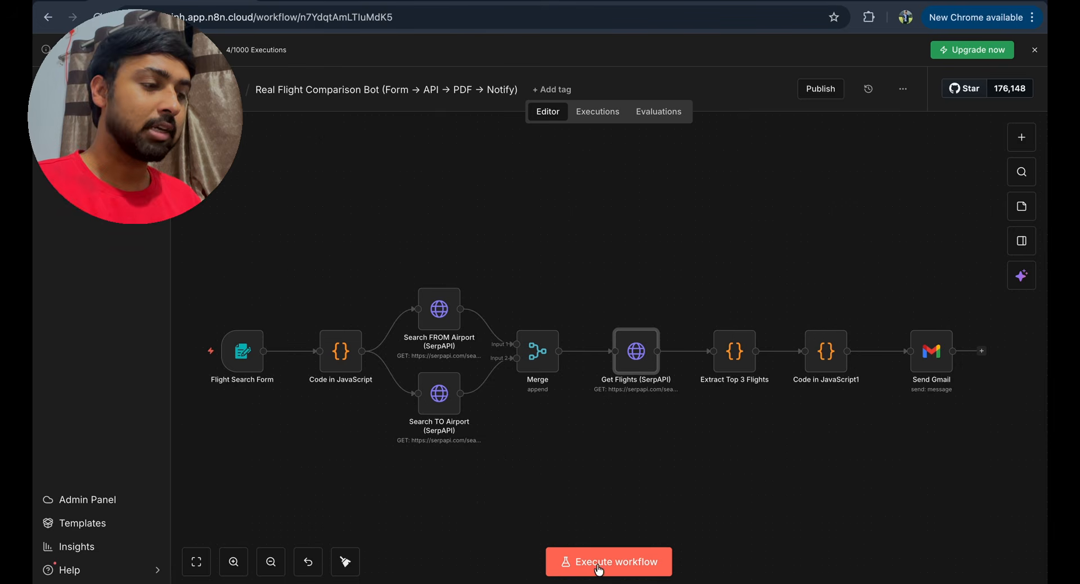
- Start a test run and enter Ahmedabad (AH) as origin and Delhi as destination
{"action": "left_click", "coordinate": [599, 570]}
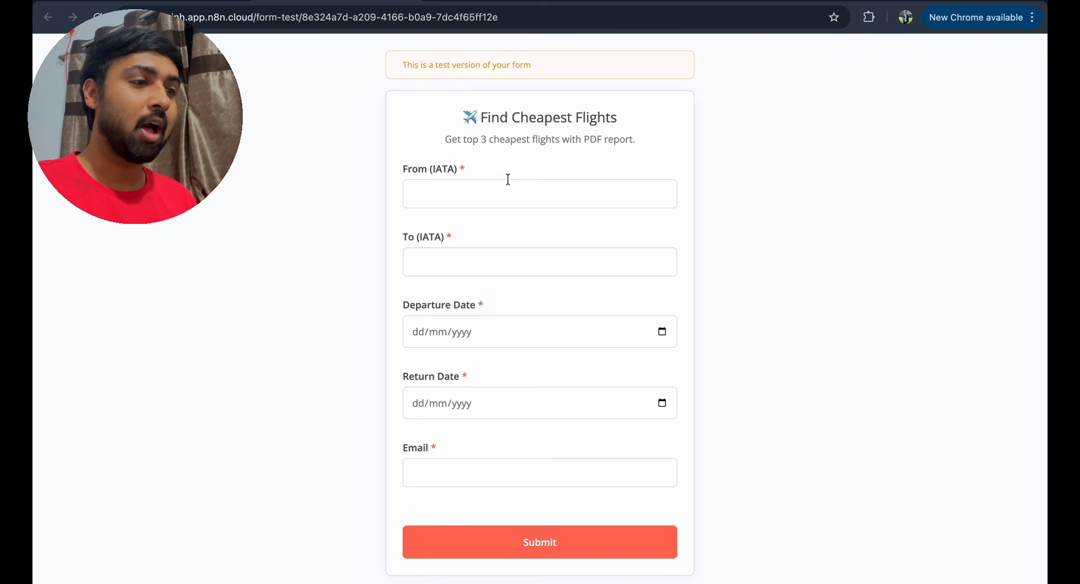
{"action": "left_click", "coordinate": [508, 181]}
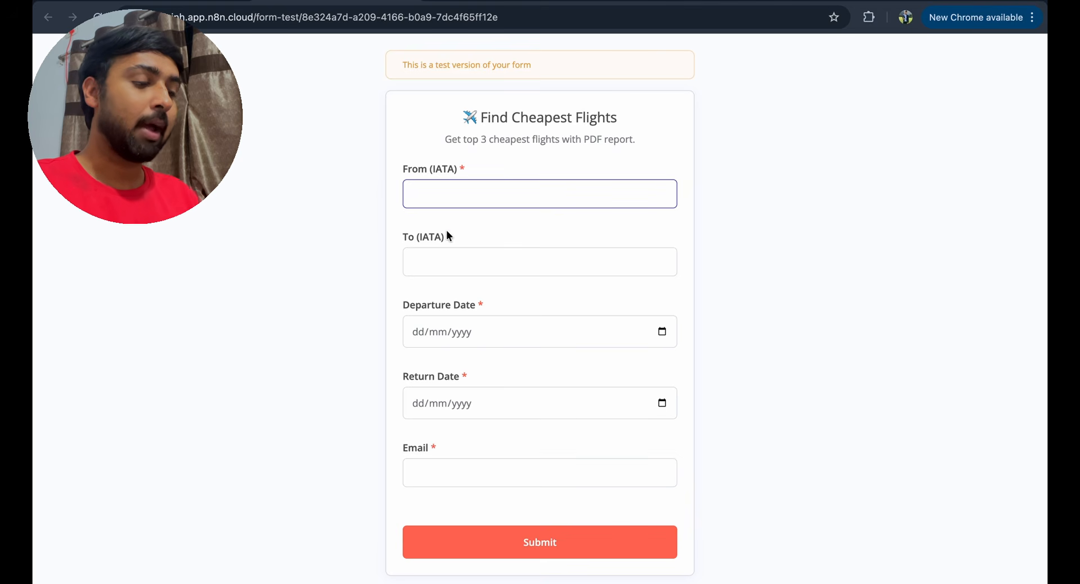
{"action": "type", "text": "AHmedabad"}
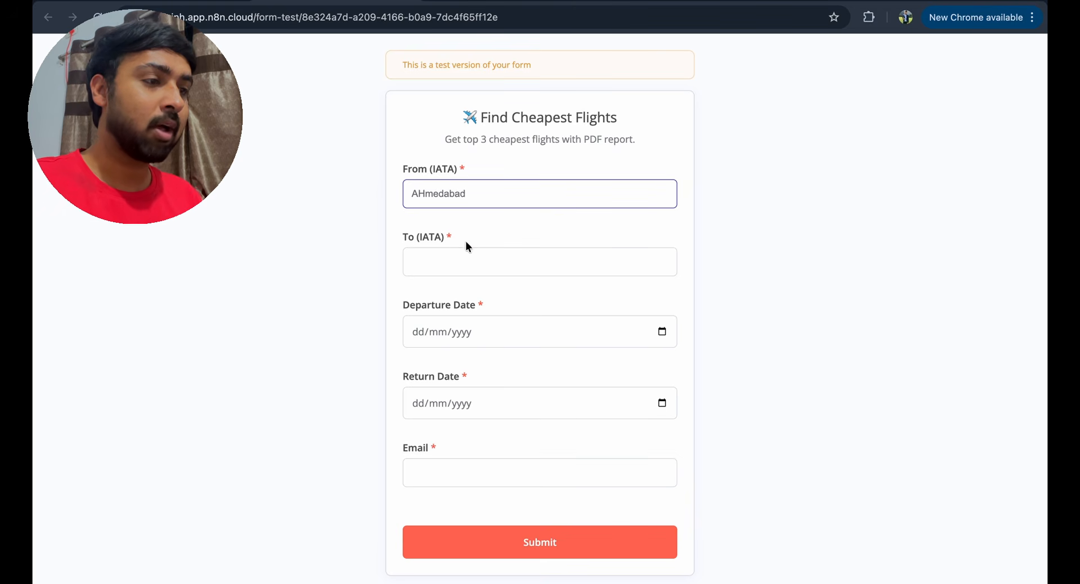
{"action": "left_click", "coordinate": [494, 273]}
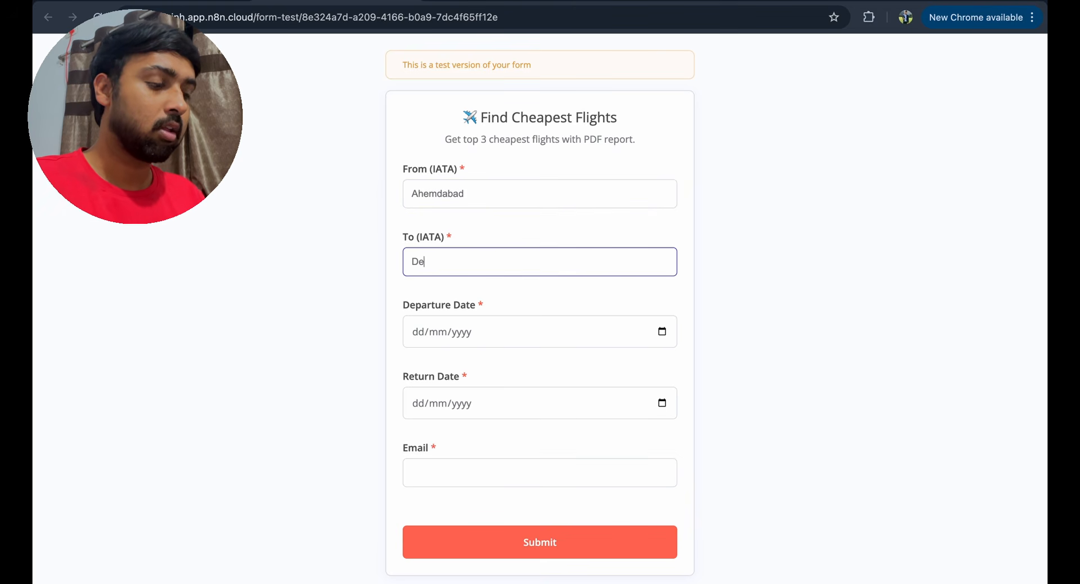
{"action": "type", "text": "Delho"}
{"action": "key", "text": "BackSpace"}
{"action": "type", "text": "i"}
{"action": "left_click", "coordinate": [408, 331]}
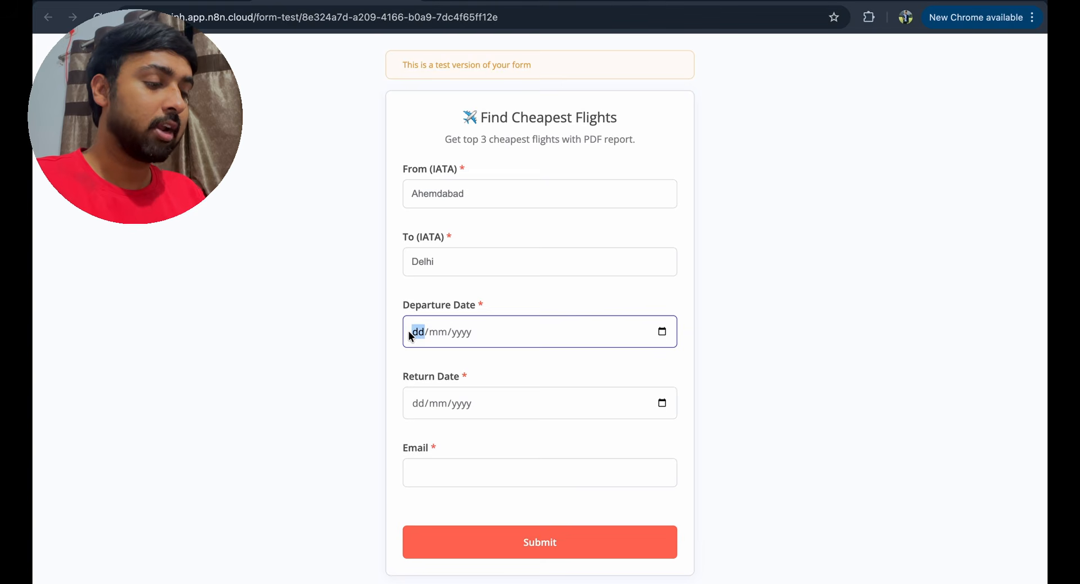
- Enter dates 26/03/2026 and 30/03/2026 and the recipient email, then submit the form
{"action": "type", "text": "26032026"}
{"action": "left_click", "coordinate": [418, 403]}
{"action": "type", "text": "30/03/2026"}
{"action": "key", "text": "Tab"}
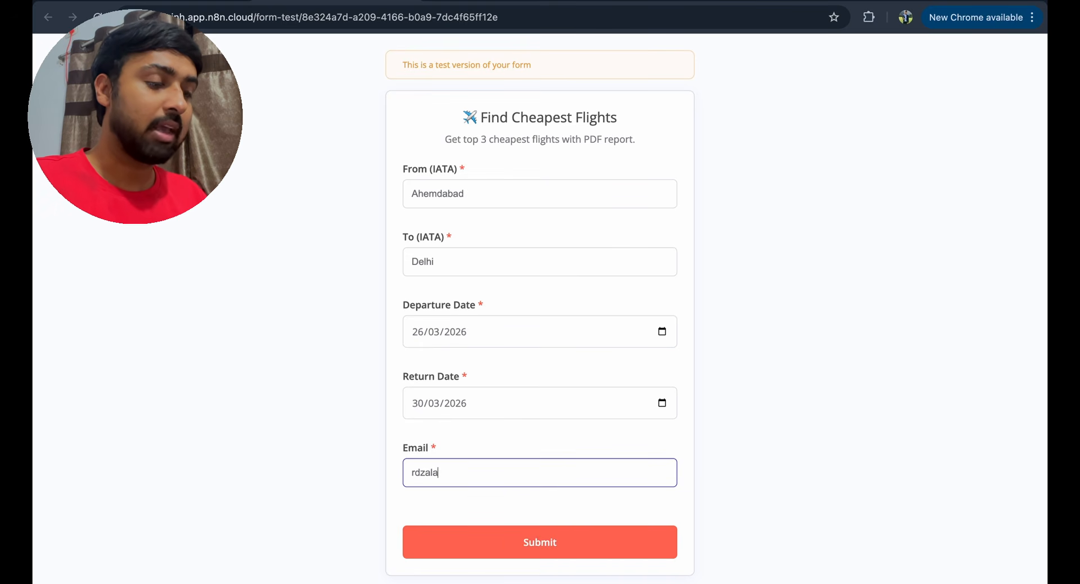
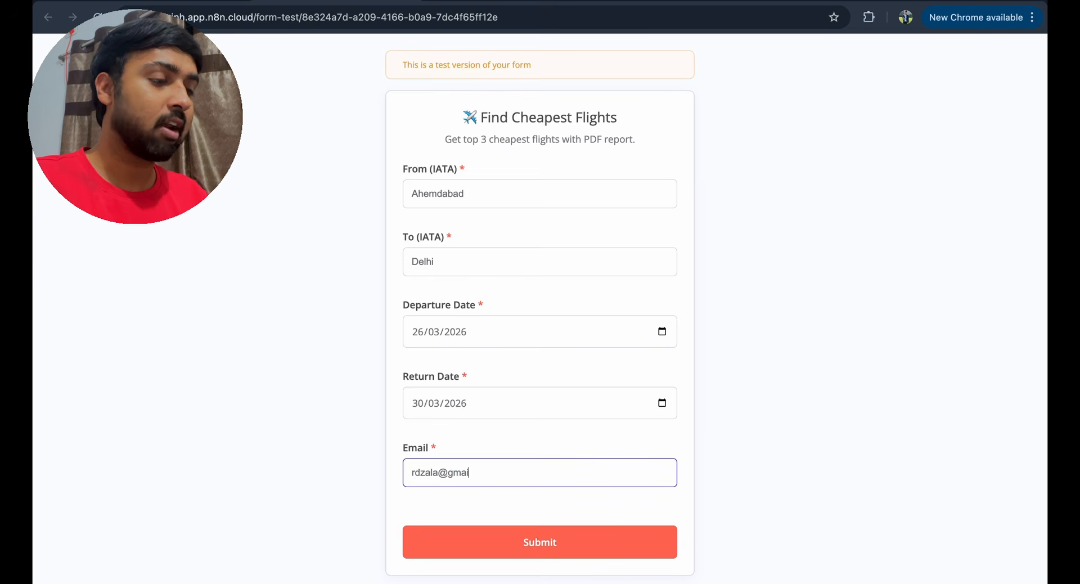
{"action": "left_click", "coordinate": [499, 541]}
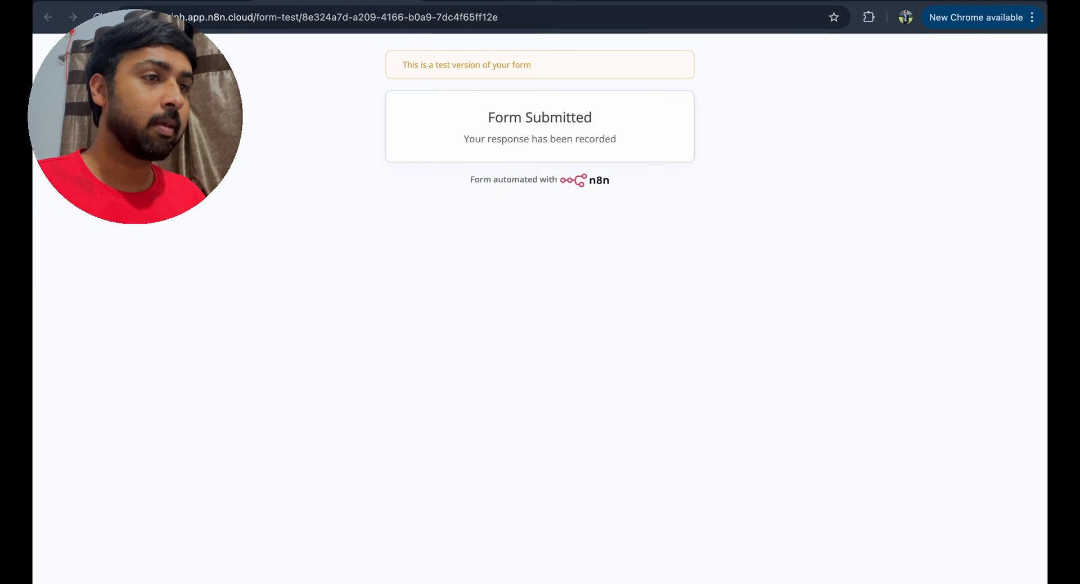
{"action": "left_click", "coordinate": [174, 1]}
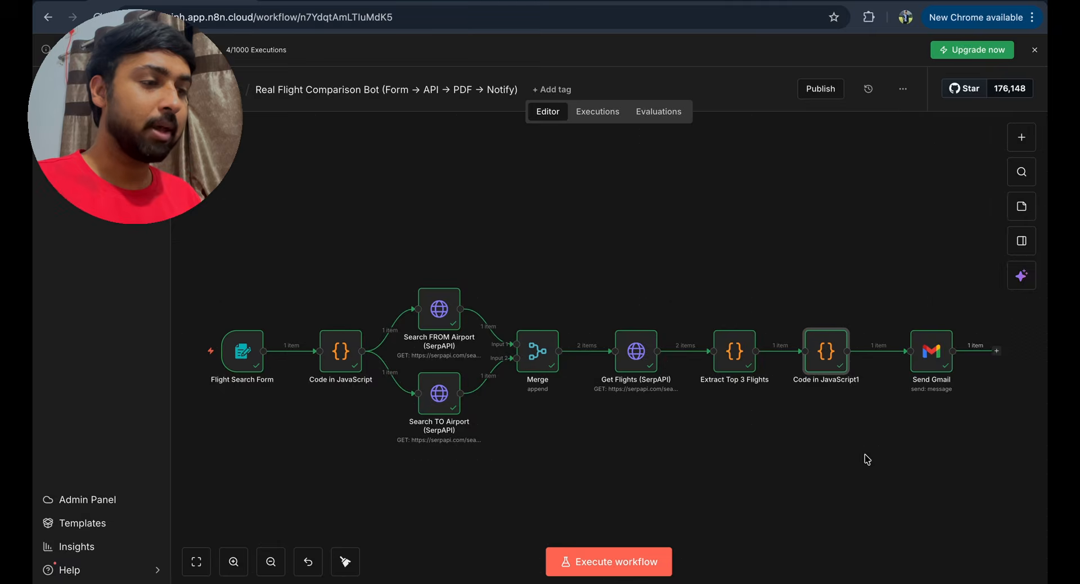
- Refresh Gmail and review the Top 3 Cheapest Flights Found email's three ₹3,794 IndiGo flights
{"action": "left_click", "coordinate": [312, 96]}
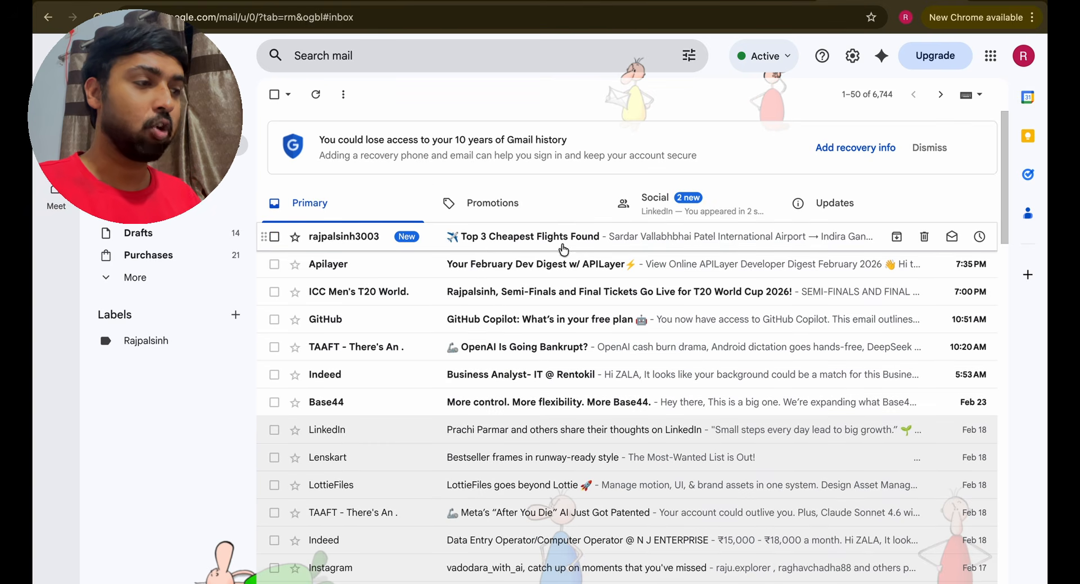
{"action": "left_click", "coordinate": [481, 245]}
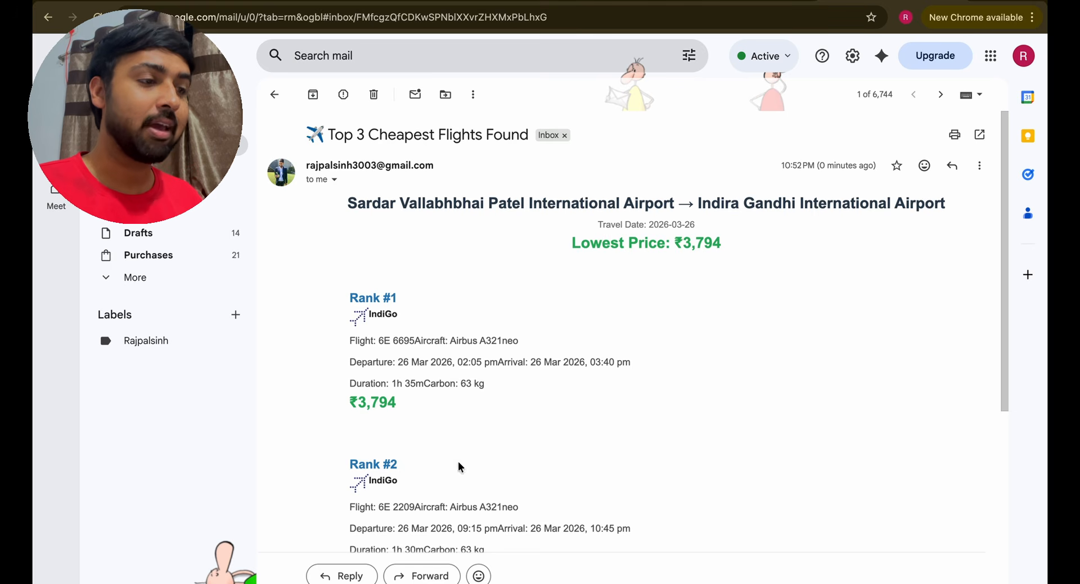
{"action": "scroll", "coordinate": [375, 275], "scroll_direction": "down", "scroll_amount": 3}
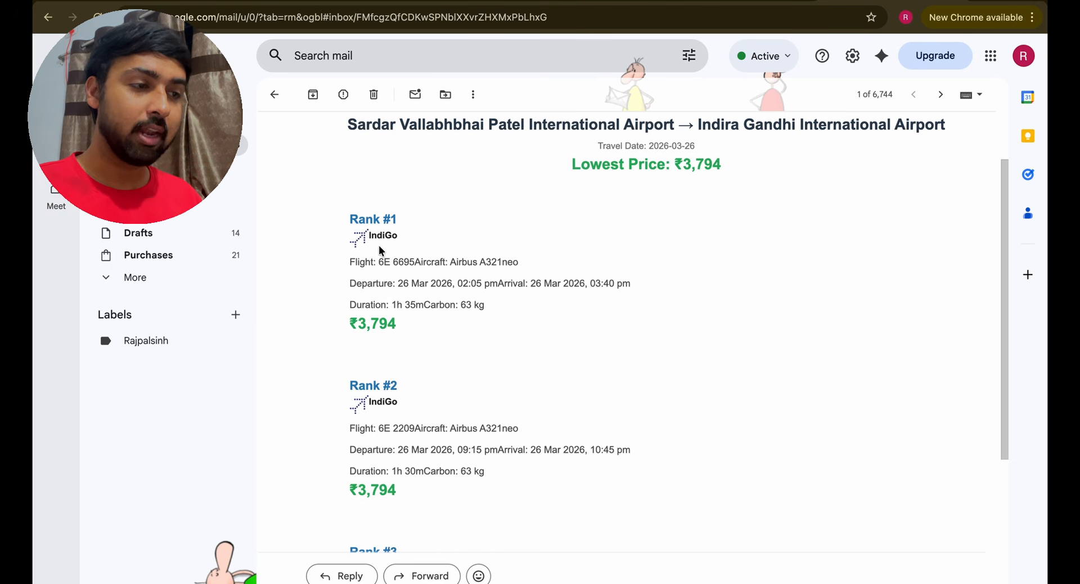
{"action": "double_click", "coordinate": [376, 330]}
{"action": "scroll", "coordinate": [376, 329], "scroll_direction": "down", "scroll_amount": 3}
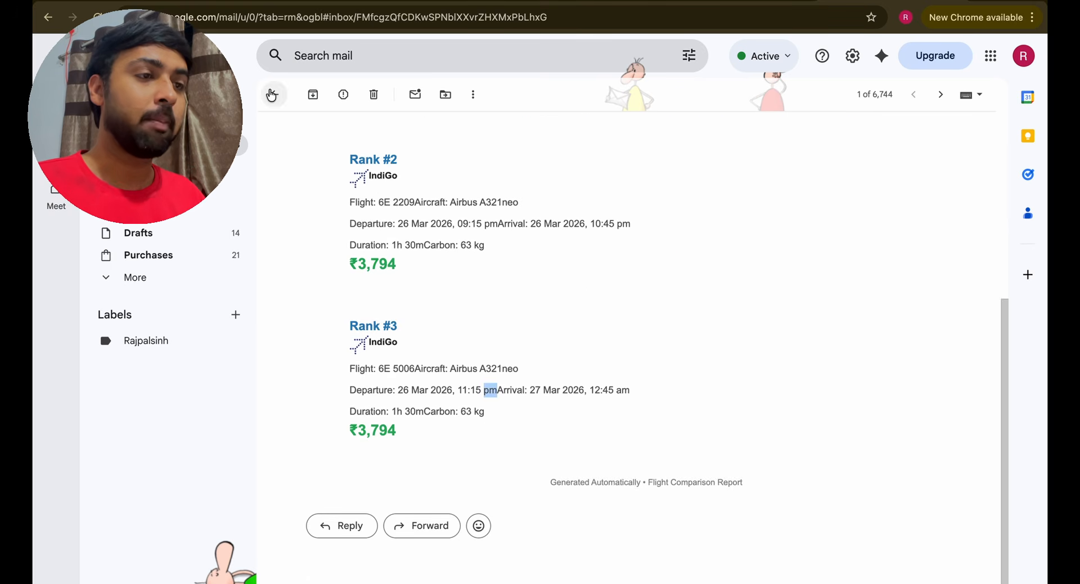
{"action": "left_click", "coordinate": [274, 95]}
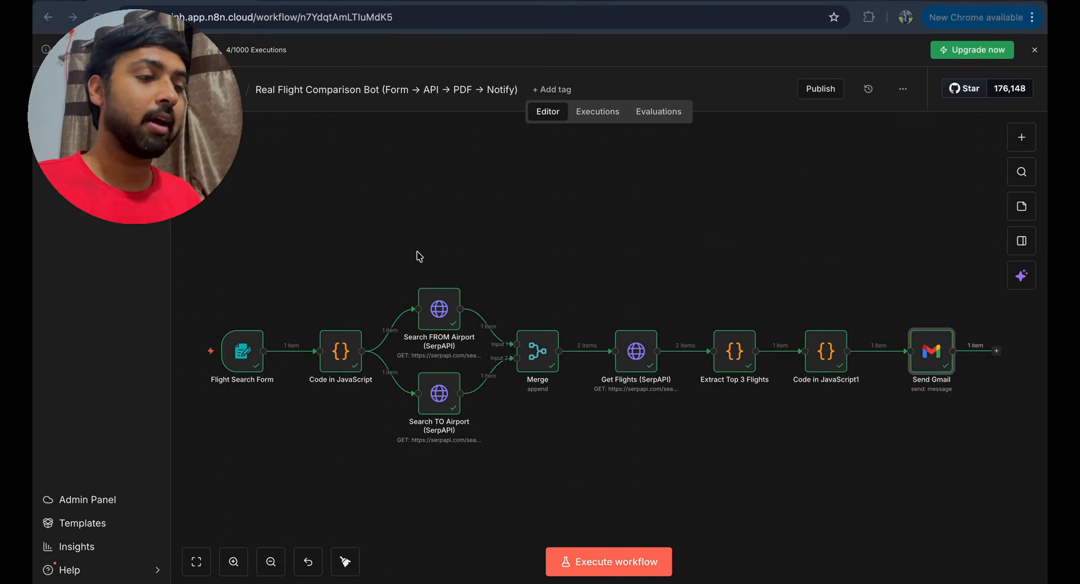
{"action": "left_click", "coordinate": [606, 561]}
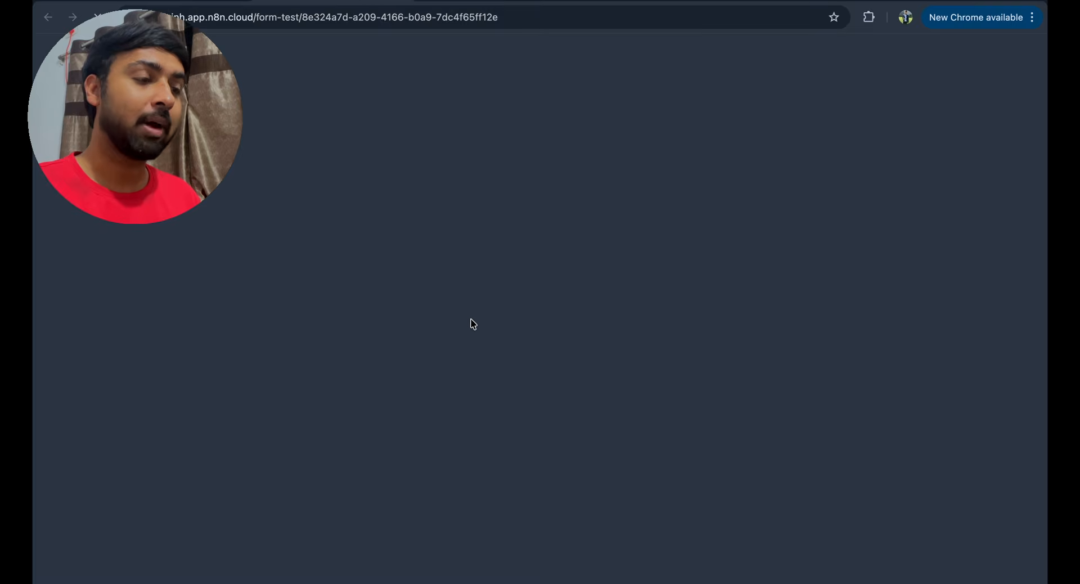
- Submit the prefilled Delhi-to-Goa search for 20–25 March 2026 and watch it execute
{"action": "left_click", "coordinate": [523, 545]}
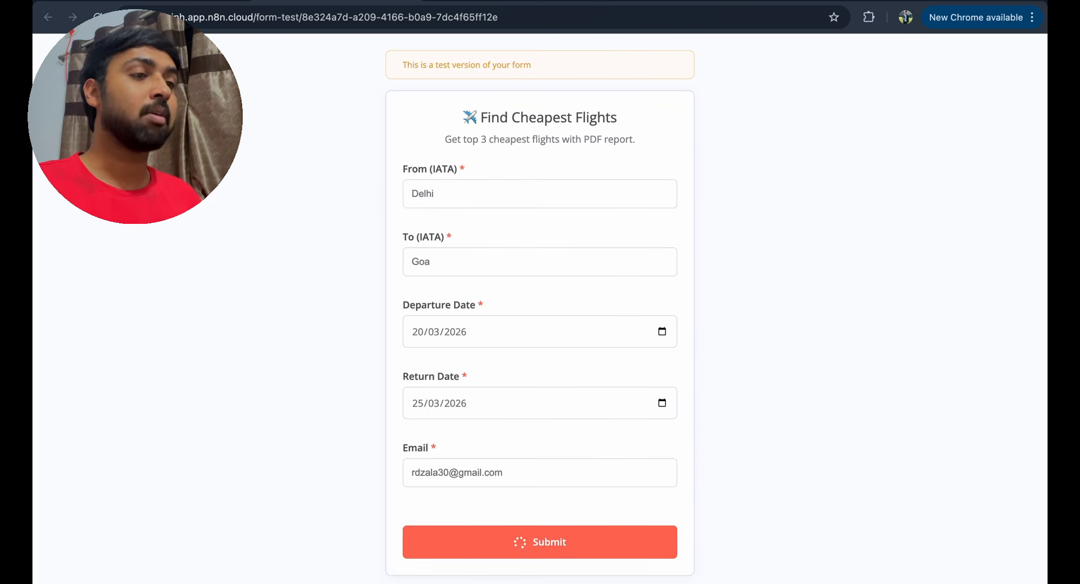
{"action": "left_click", "coordinate": [175, 2]}
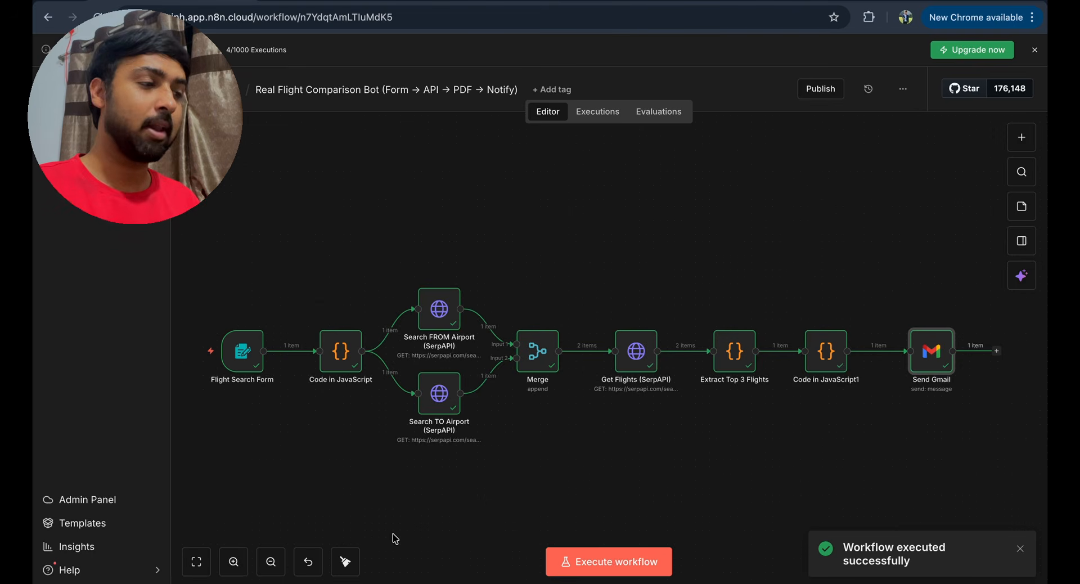
{"action": "key", "text": "ctrl+Left"}
- Open the newest Delhi-to-Goa report and review its ₹5,670, ₹6,044 and ₹6,583 flights
{"action": "left_click", "coordinate": [337, 204]}
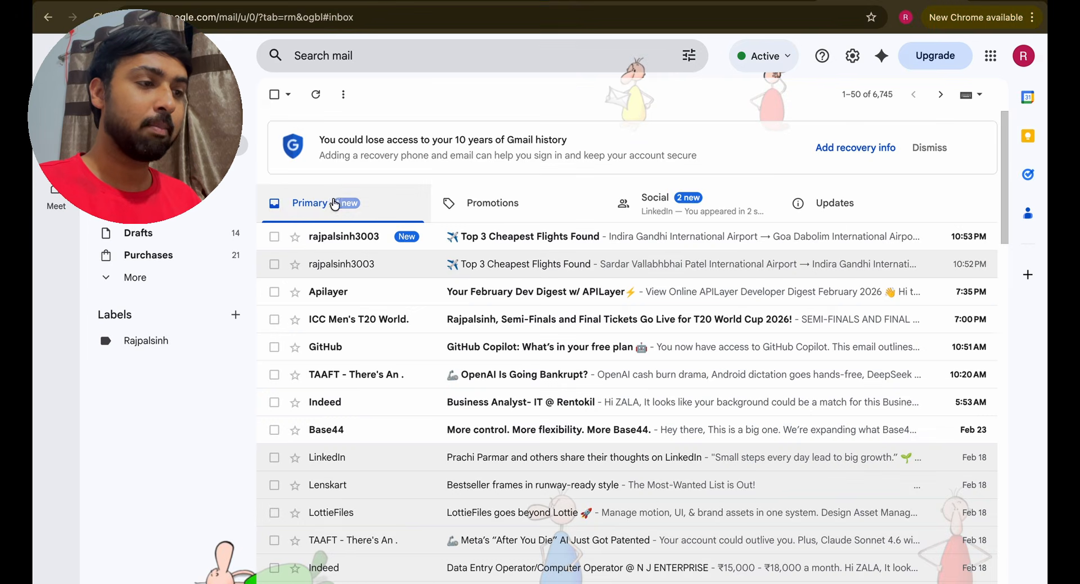
{"action": "left_click", "coordinate": [589, 242]}
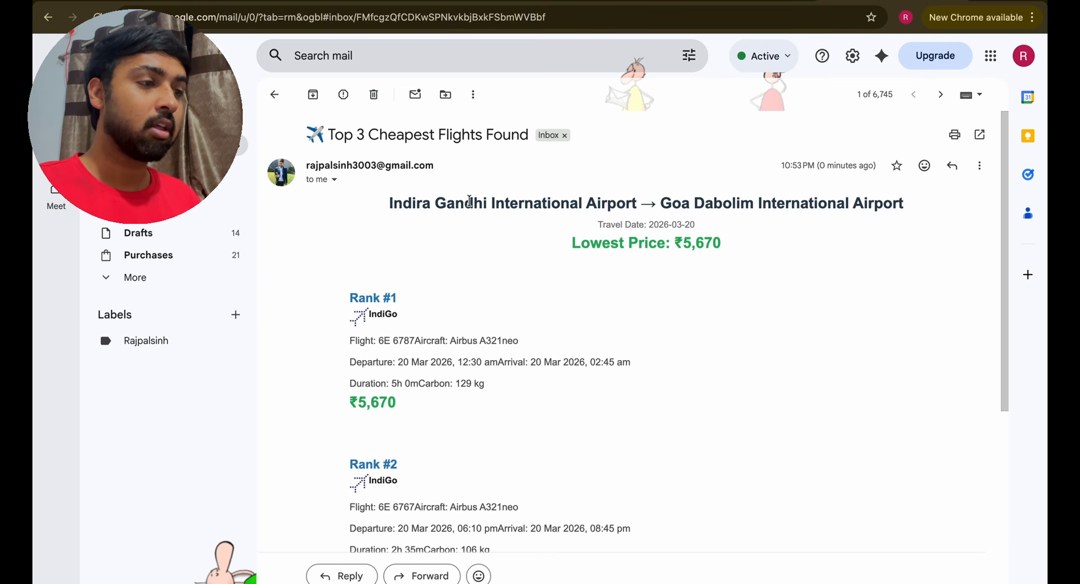
{"action": "mouse_move", "coordinate": [414, 201]}
{"action": "left_mouse_down"}
{"action": "mouse_move", "coordinate": [904, 203]}
{"action": "mouse_move", "coordinate": [612, 203]}
{"action": "mouse_move", "coordinate": [781, 204]}
{"action": "left_mouse_up"}
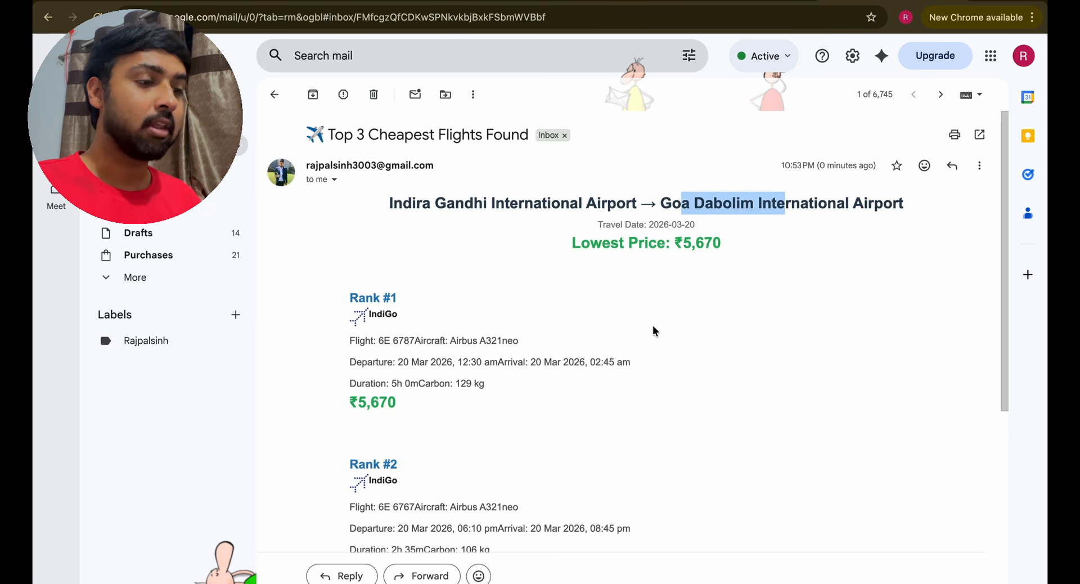
{"action": "scroll", "coordinate": [653, 331], "scroll_direction": "down", "scroll_amount": 5}
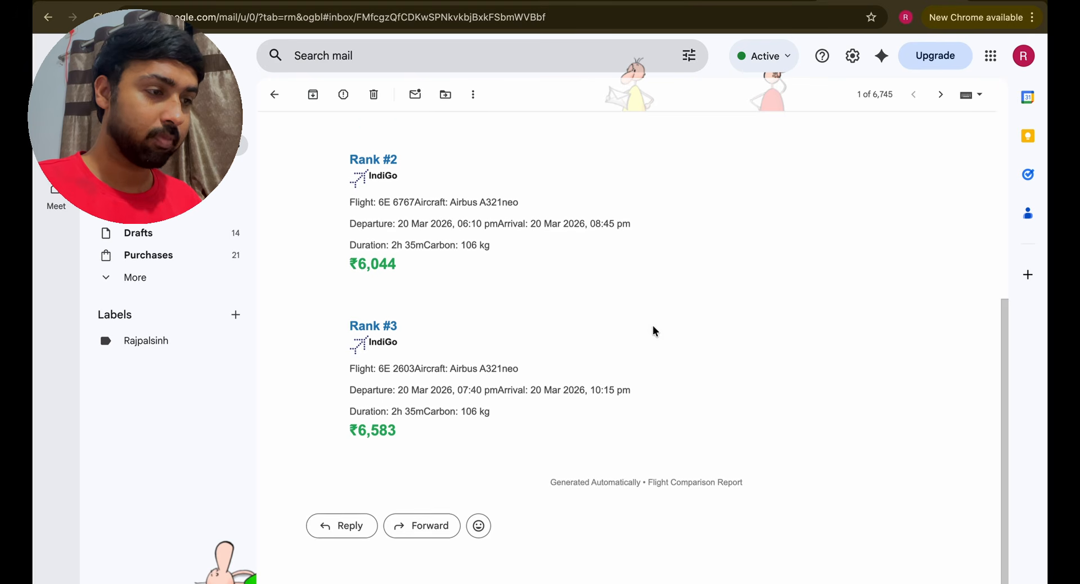
{"action": "scroll", "coordinate": [524, 348], "scroll_direction": "up", "scroll_amount": 2}
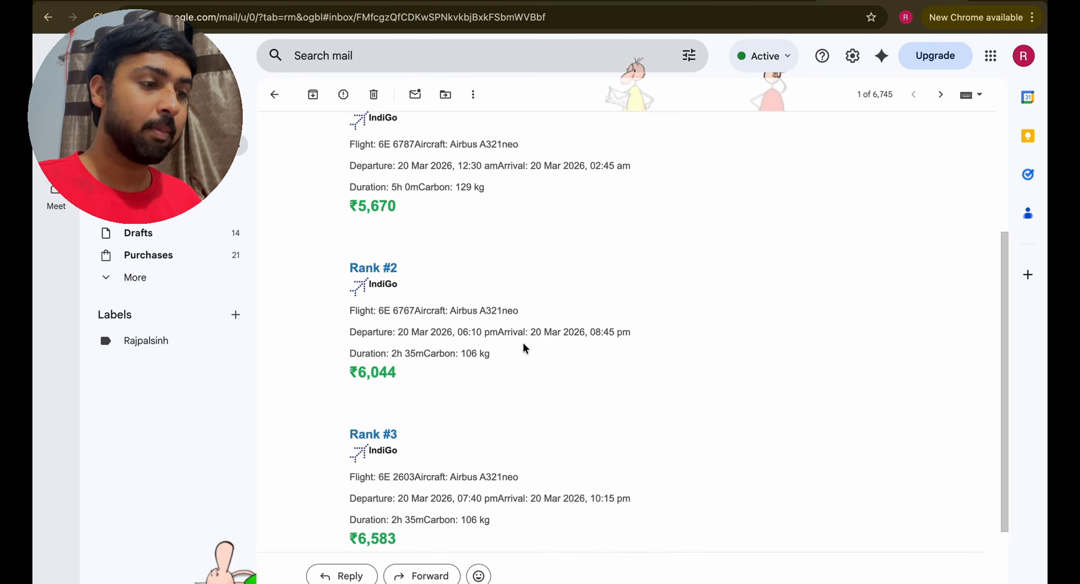
{"action": "scroll", "coordinate": [397, 277], "scroll_direction": "up", "scroll_amount": 1}
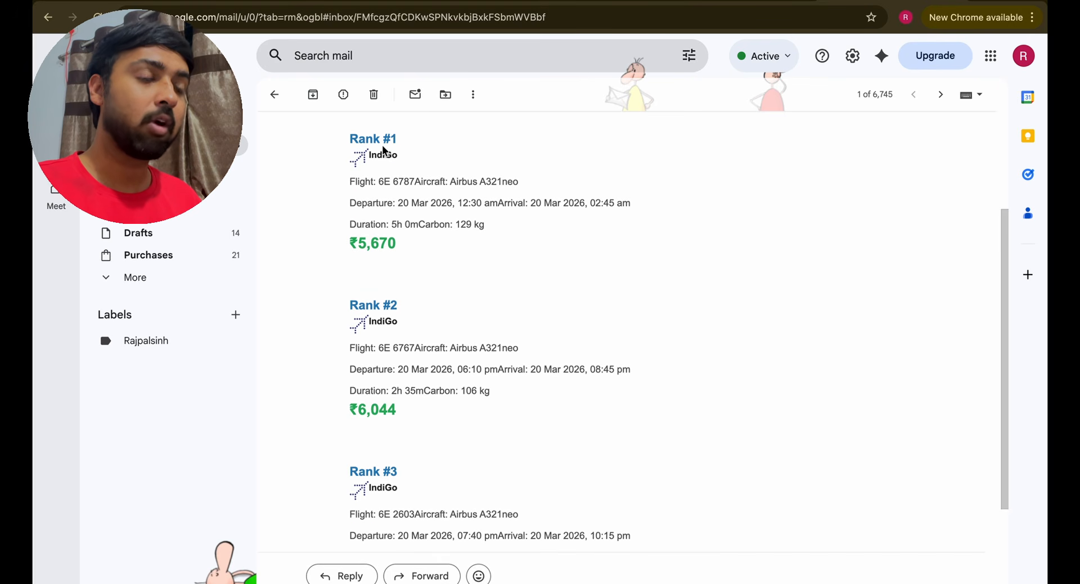
{"action": "left_click_drag", "start_coordinate": [383, 148], "coordinate": [391, 150]}
{"action": "left_click_drag", "start_coordinate": [347, 243], "coordinate": [436, 261]}
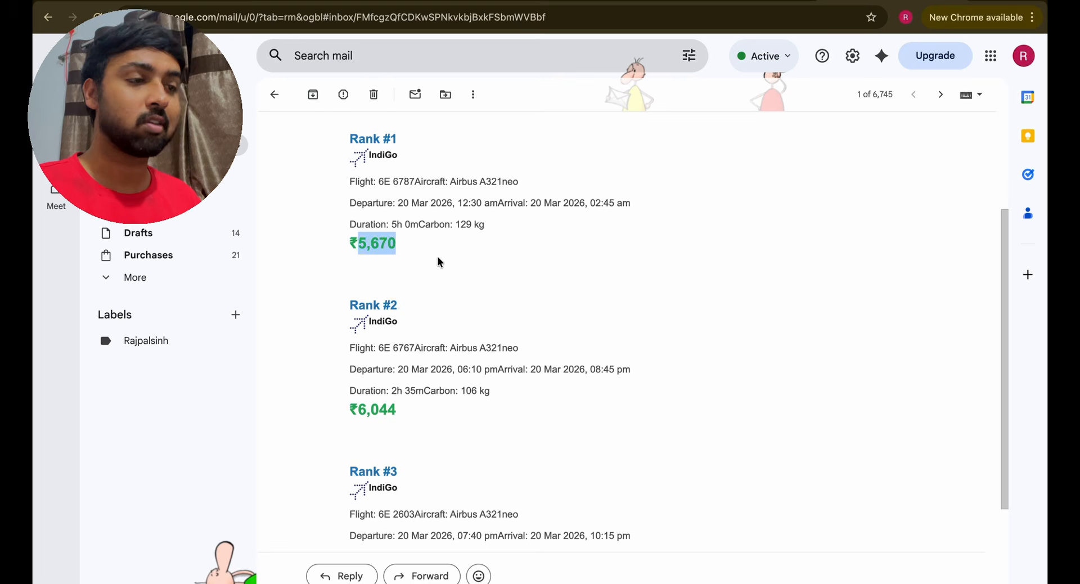
{"action": "scroll", "coordinate": [437, 261], "scroll_direction": "down", "scroll_amount": 1}
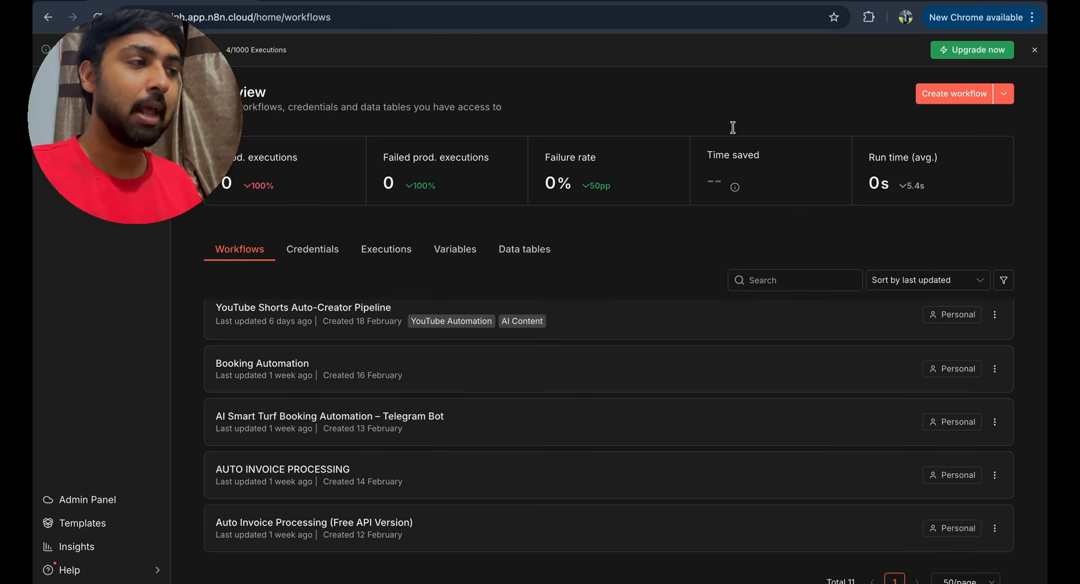
- Create a new workflow starting with an n8n Form 'On new n8n Form event' trigger
{"action": "left_click", "coordinate": [963, 97]}
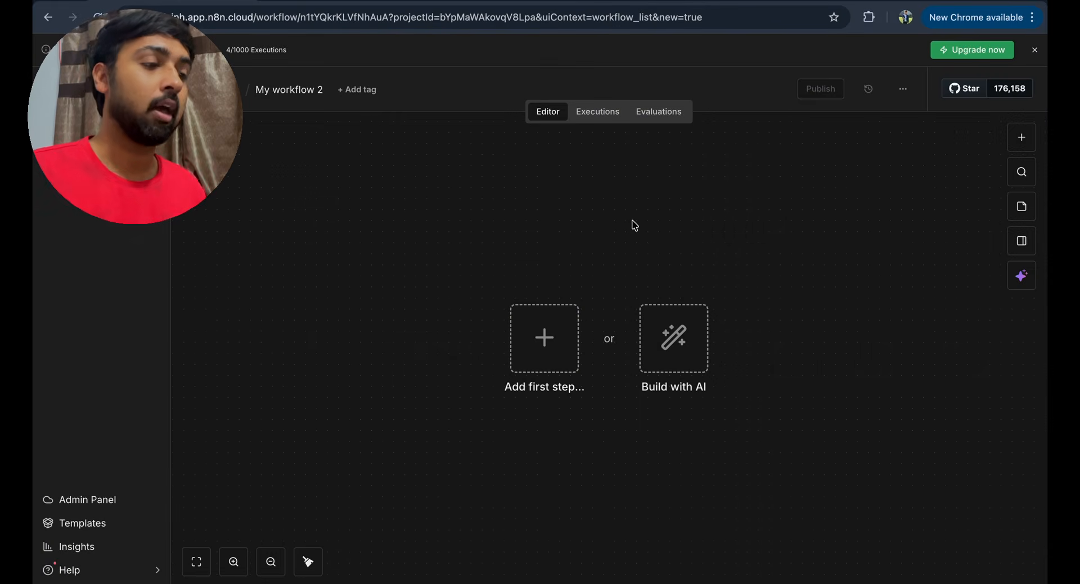
{"action": "left_click", "coordinate": [537, 349]}
{"action": "type", "text": "fi"}
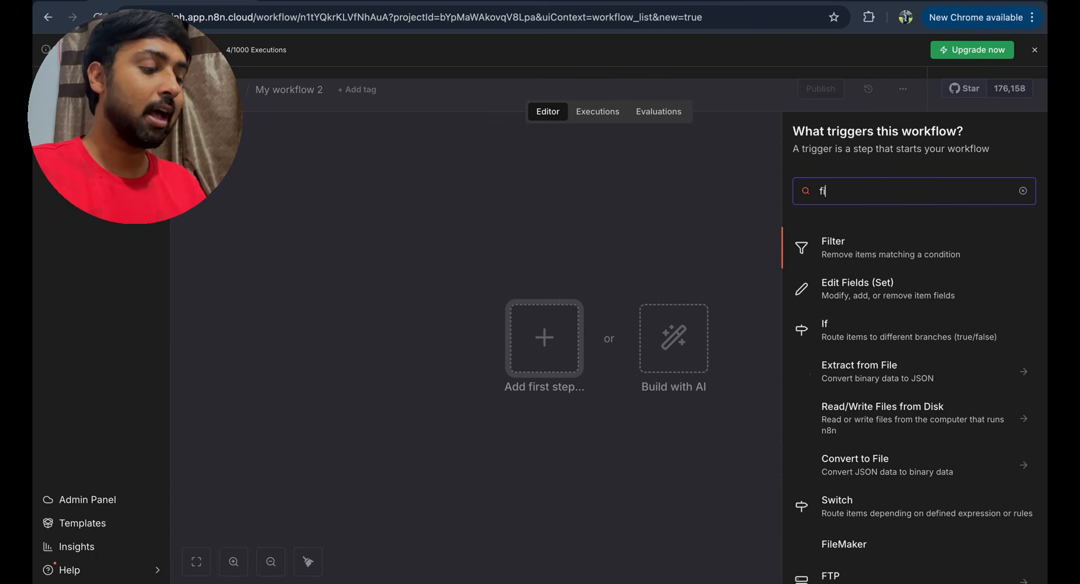
{"action": "key", "text": "BackSpace"}
{"action": "type", "text": "orm"}
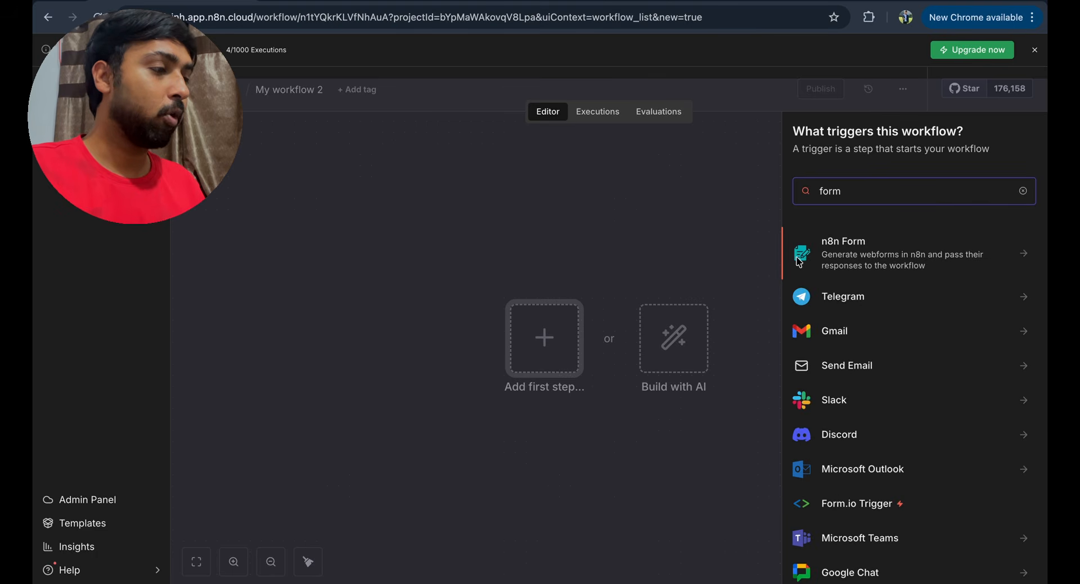
{"action": "left_click", "coordinate": [929, 251]}
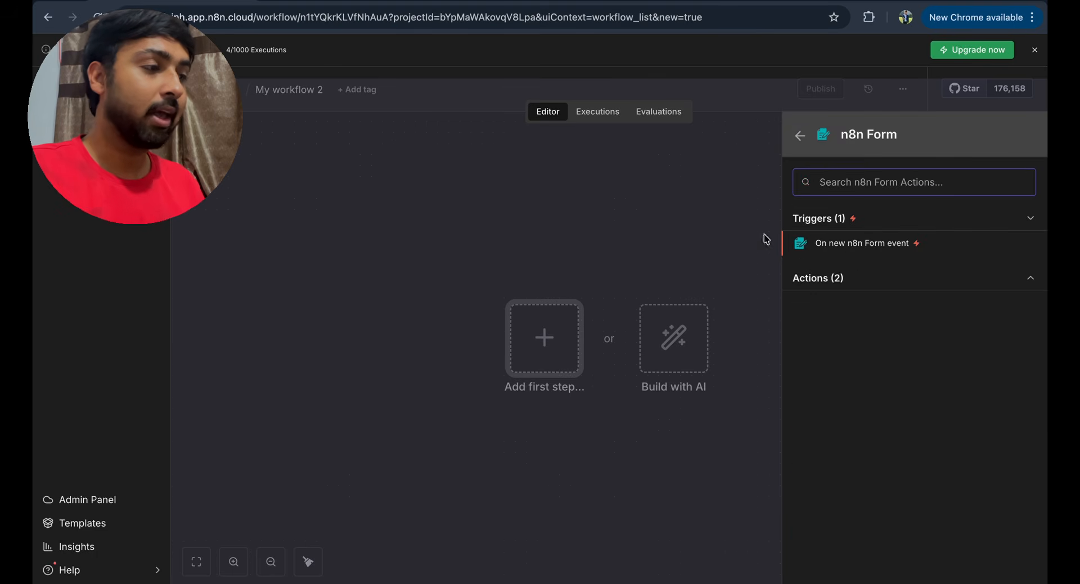
{"action": "left_click", "coordinate": [851, 249]}
- Add a required text field named 'From' to the form
{"action": "scroll", "coordinate": [564, 241], "scroll_direction": "down", "scroll_amount": 2}
{"action": "scroll", "coordinate": [553, 277], "scroll_direction": "up", "scroll_amount": 1}
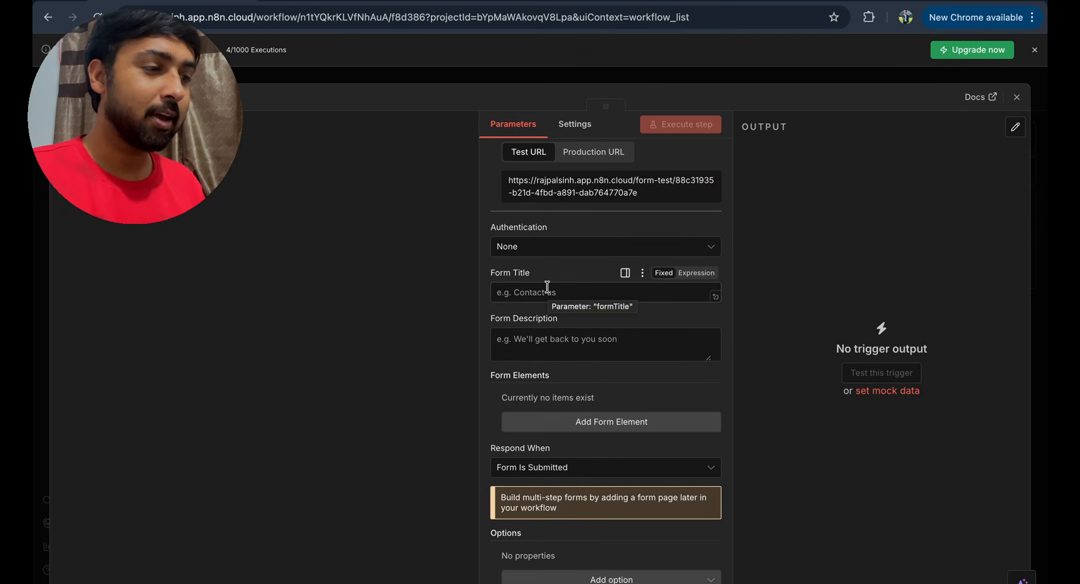
{"action": "scroll", "coordinate": [547, 287], "scroll_direction": "down", "scroll_amount": 1}
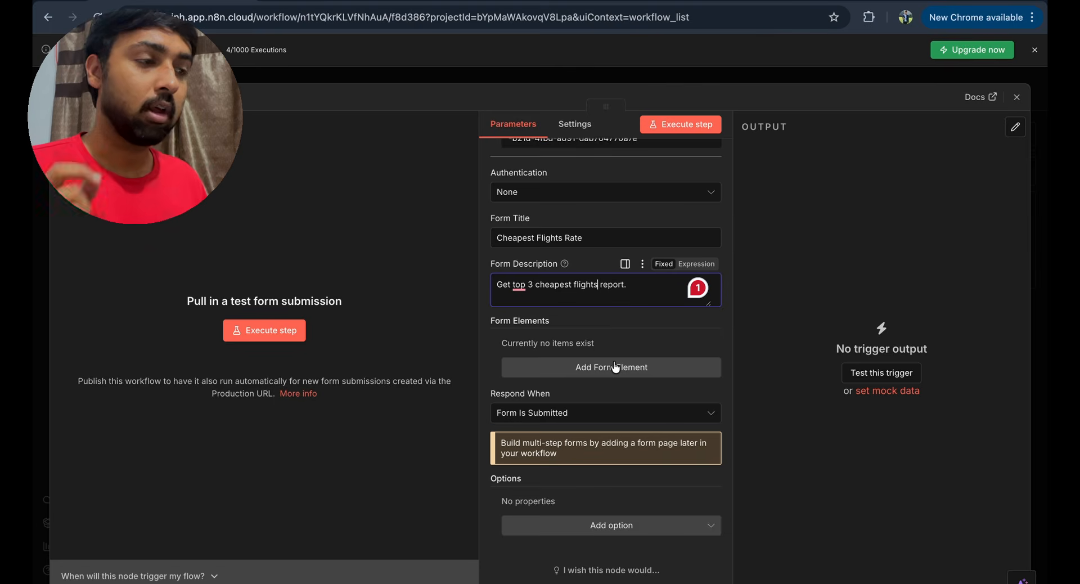
{"action": "left_click", "coordinate": [616, 366]}
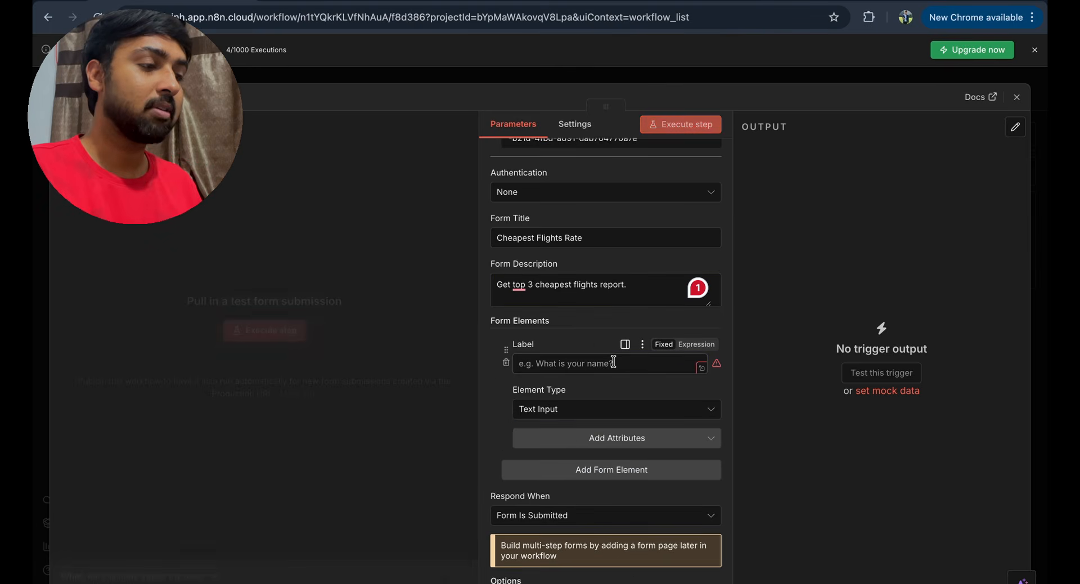
{"action": "type", "text": "From"}
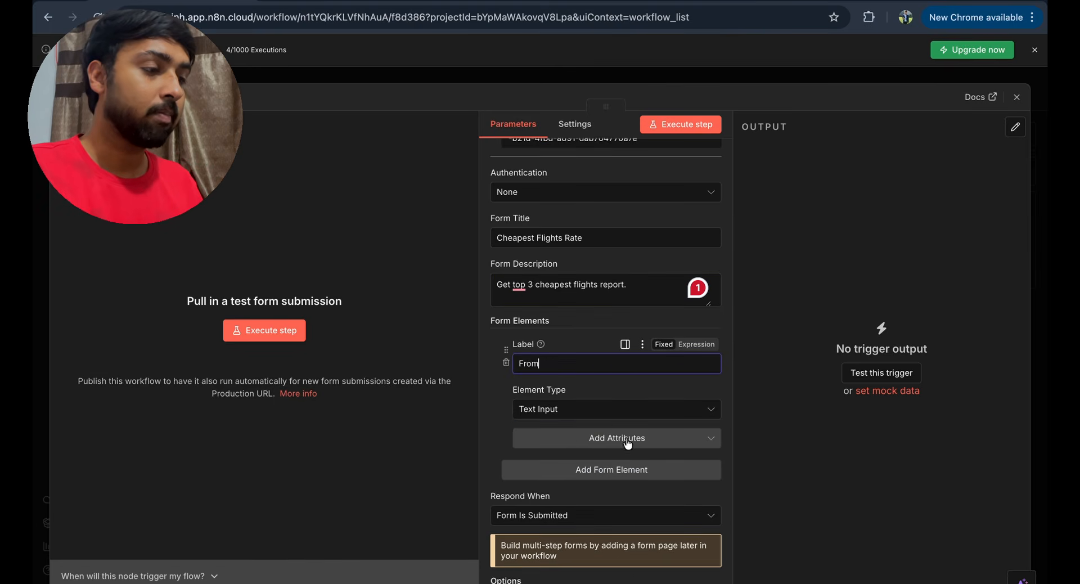
{"action": "left_click", "coordinate": [615, 411]}
{"action": "left_click", "coordinate": [612, 378]}
{"action": "left_click", "coordinate": [610, 415]}
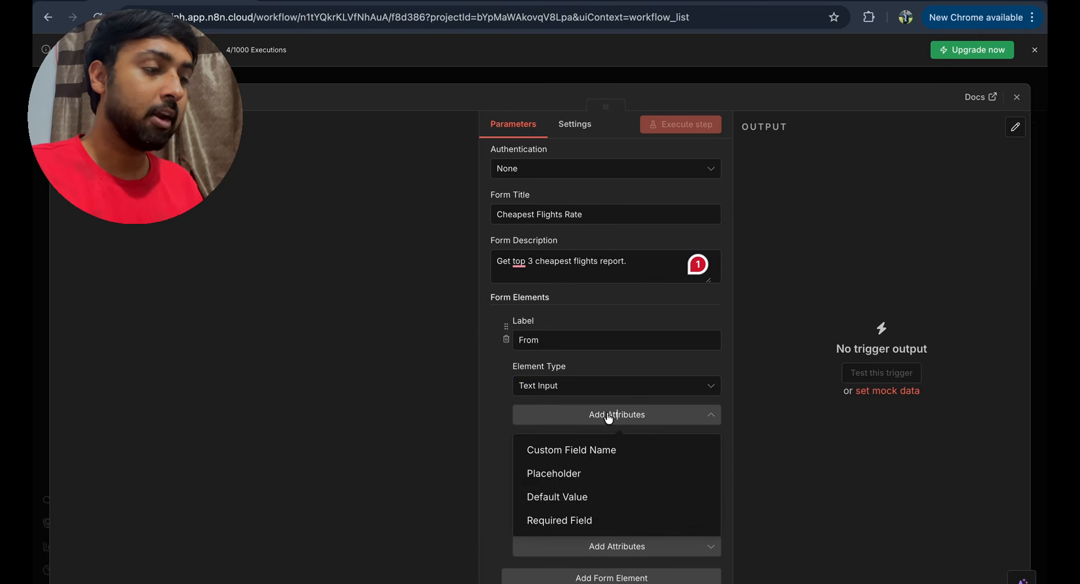
{"action": "left_click", "coordinate": [596, 516]}
{"action": "left_click", "coordinate": [532, 429]}
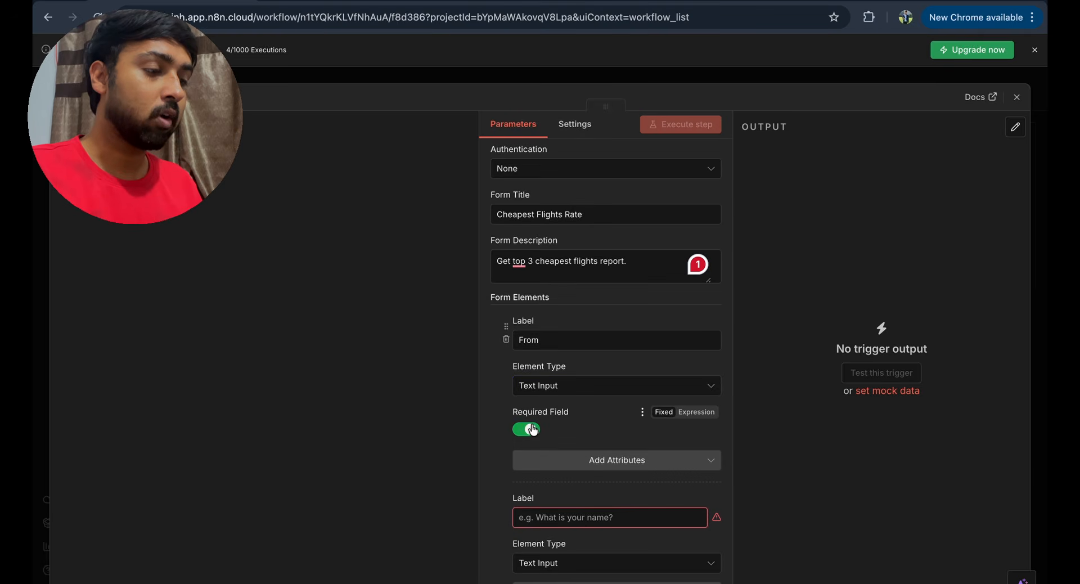
{"action": "scroll", "coordinate": [539, 434], "scroll_direction": "down", "scroll_amount": 3}
- Add a required text field named 'To'
{"action": "left_click", "coordinate": [540, 437]}
{"action": "type", "text": "To"}
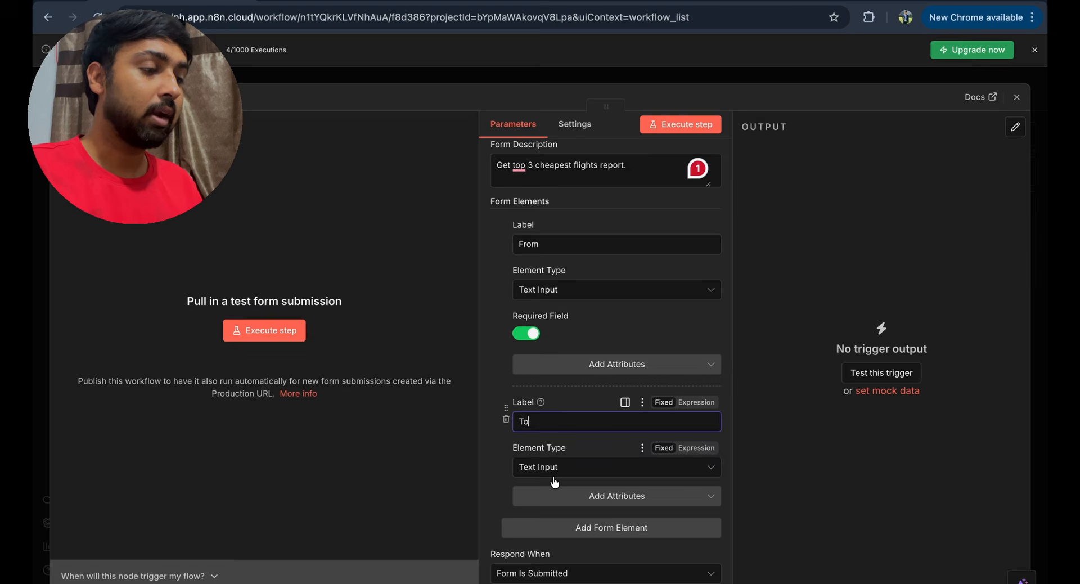
{"action": "scroll", "coordinate": [557, 479], "scroll_direction": "down", "scroll_amount": 3}
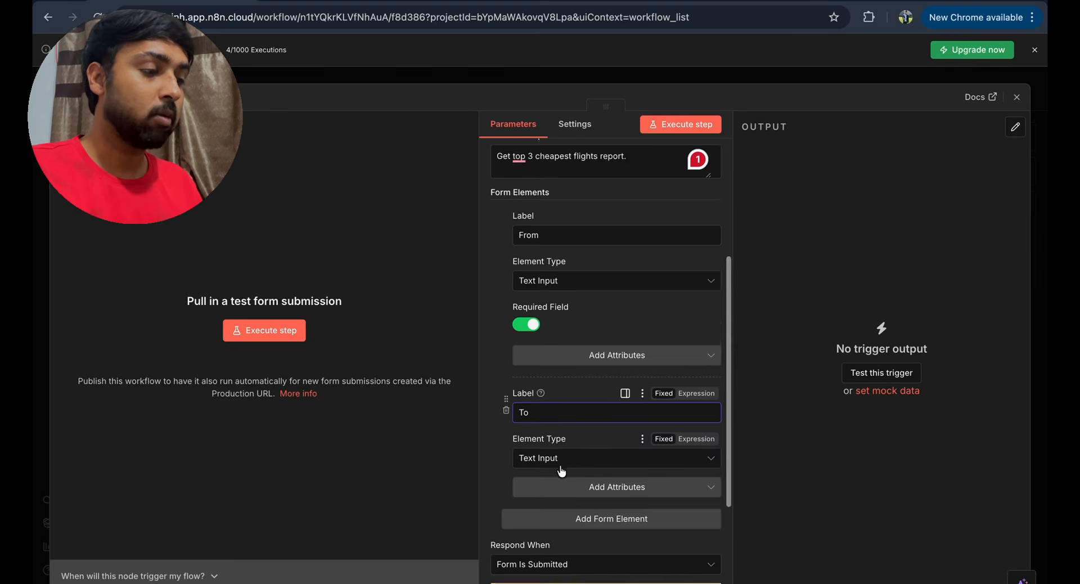
{"action": "left_click", "coordinate": [600, 415]}
{"action": "left_click", "coordinate": [604, 517]}
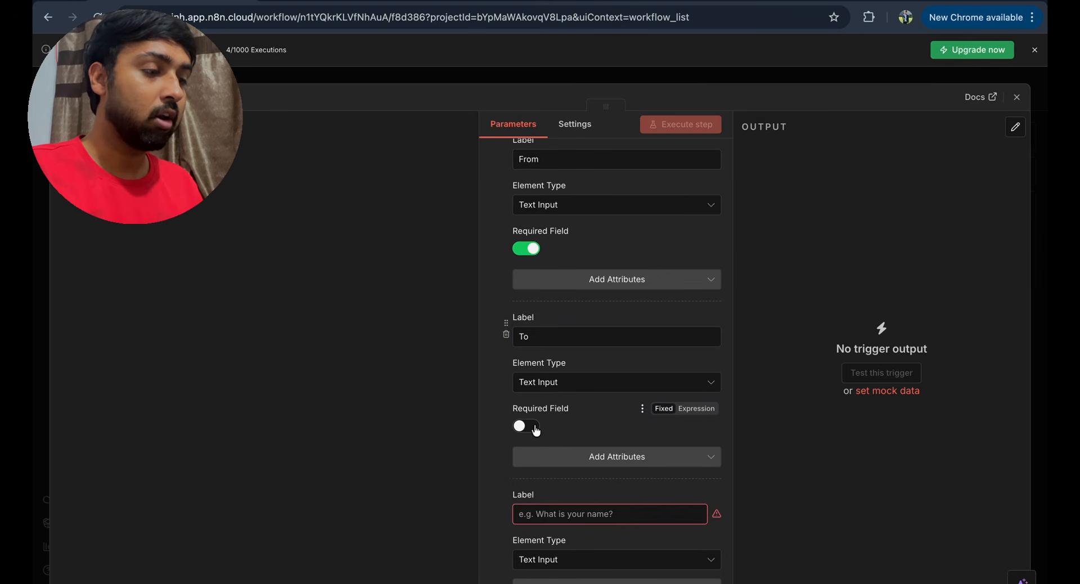
{"action": "left_click", "coordinate": [526, 426]}
{"action": "scroll", "coordinate": [535, 430], "scroll_direction": "down", "scroll_amount": 3}
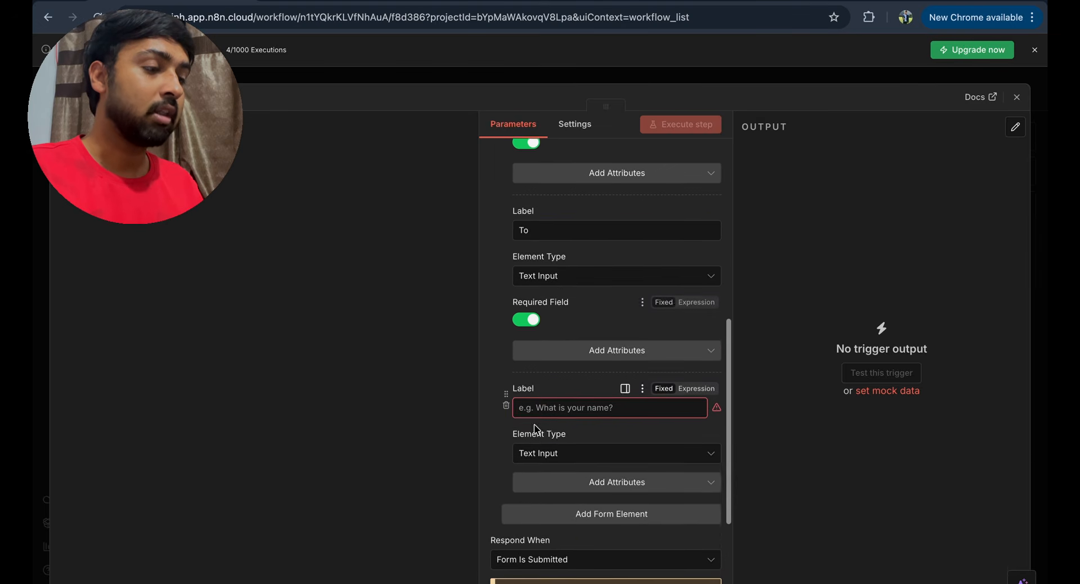
- Add a required date field named 'Departure Date'
{"action": "left_click", "coordinate": [552, 395]}
{"action": "type", "text": "Departure Date"}
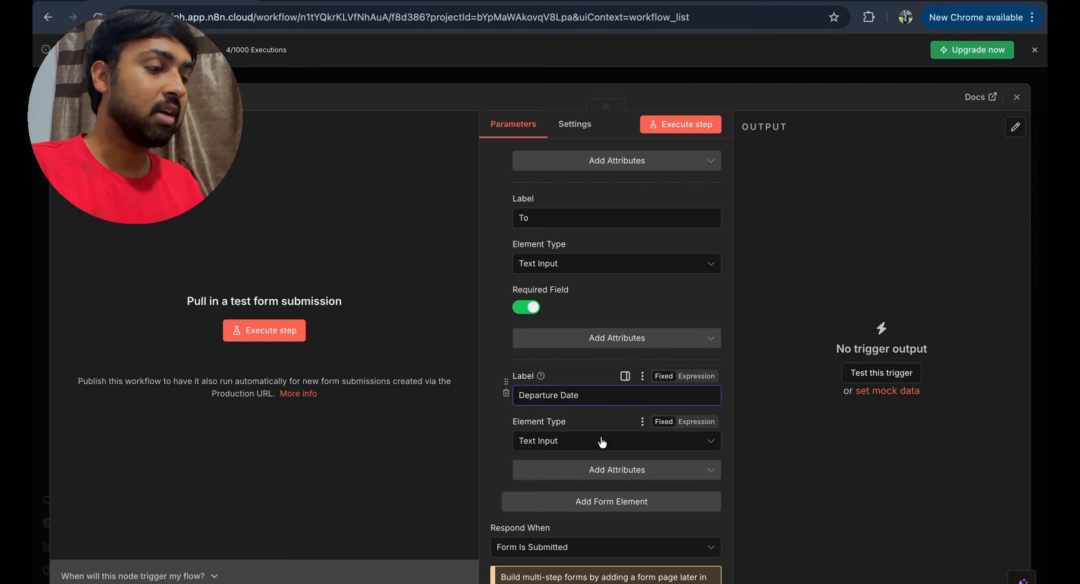
{"action": "left_click", "coordinate": [600, 440]}
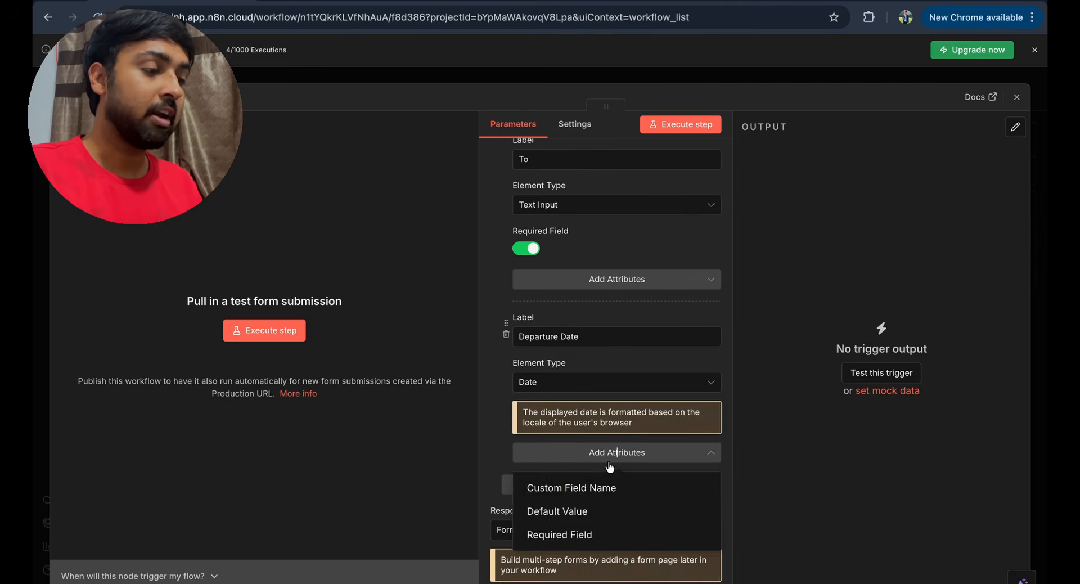
{"action": "left_click", "coordinate": [568, 531]}
{"action": "left_click", "coordinate": [527, 471]}
{"action": "scroll", "coordinate": [528, 478], "scroll_direction": "down", "scroll_amount": 2}
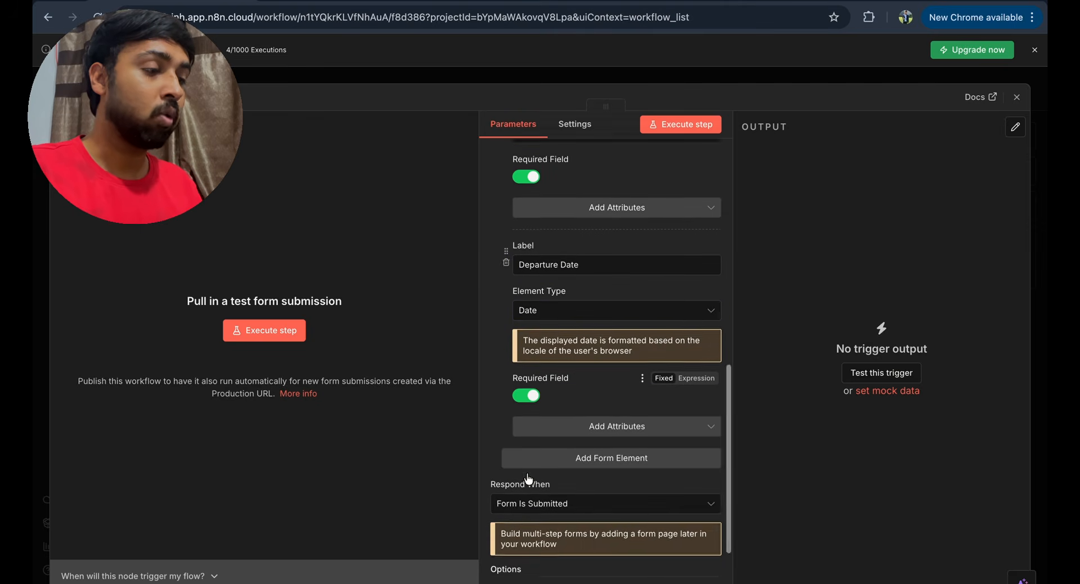
- Add a required date field named 'Return Date'
{"action": "left_click", "coordinate": [570, 454]}
{"action": "left_click", "coordinate": [570, 422]}
{"action": "type", "text": "return"}
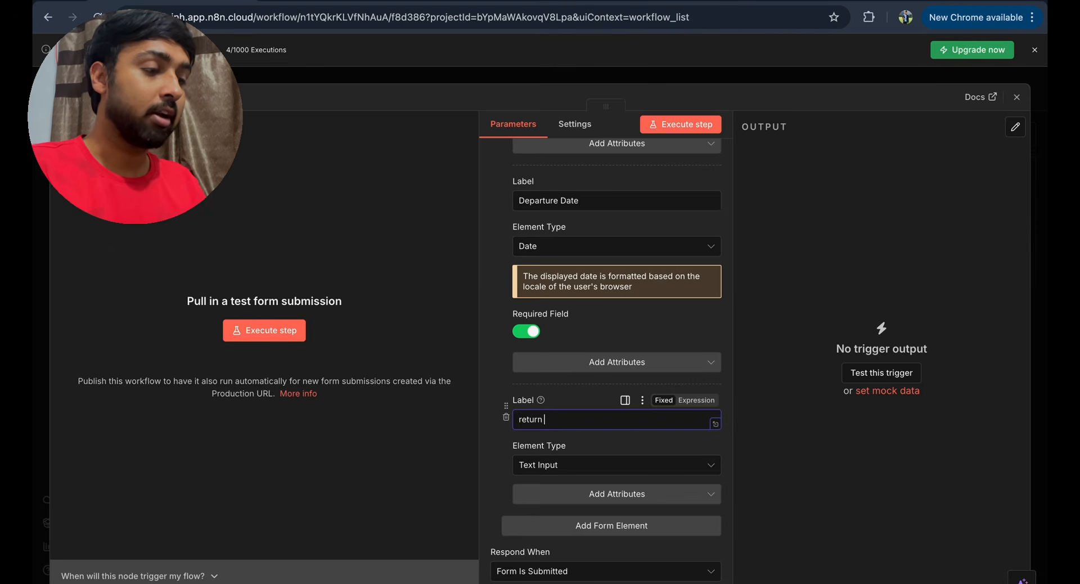
{"action": "left_click", "coordinate": [583, 465]}
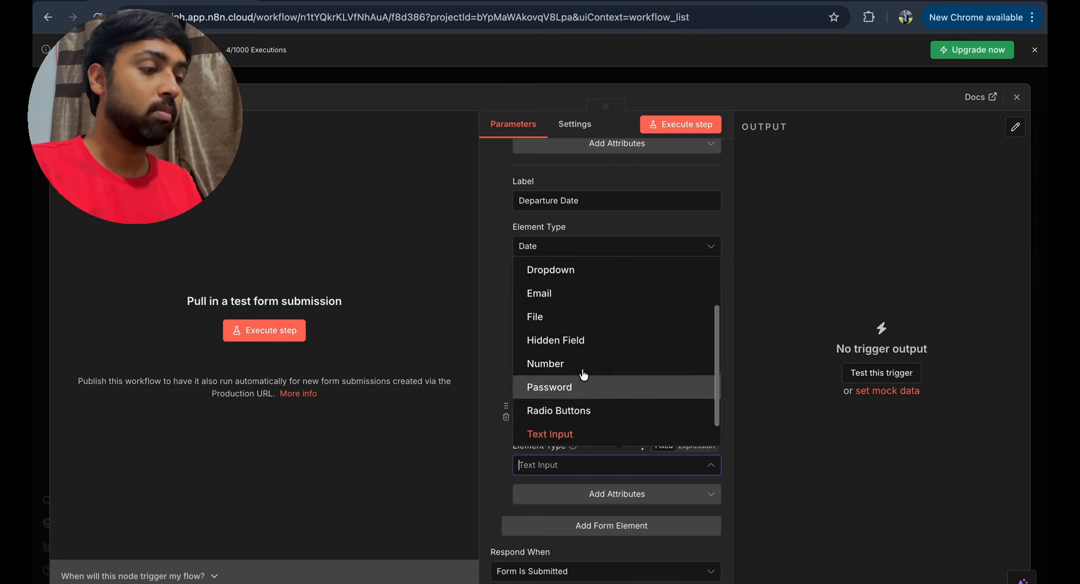
{"action": "scroll", "coordinate": [595, 329], "scroll_direction": "up", "scroll_amount": 1}
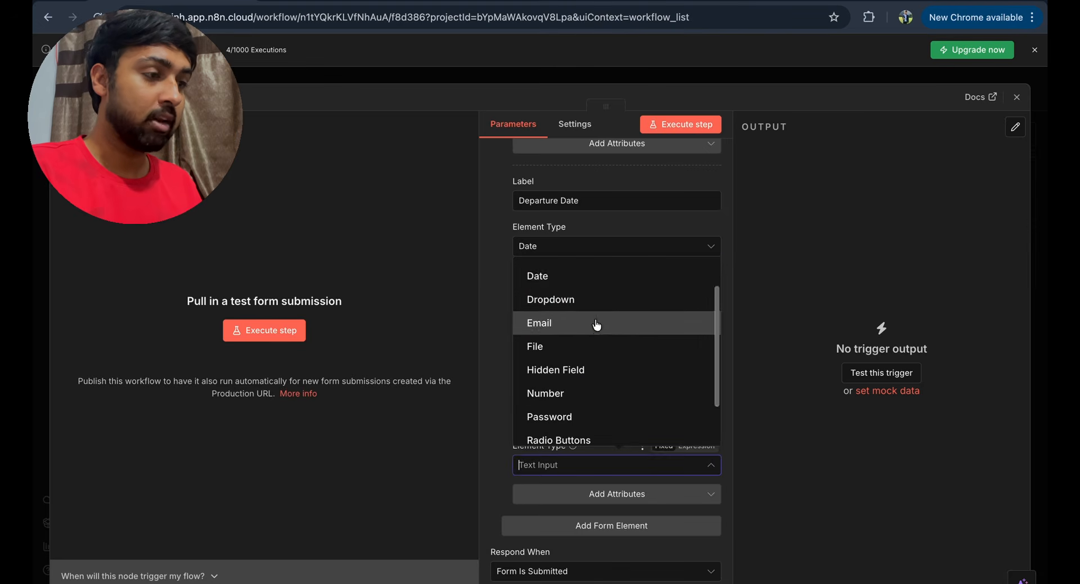
{"action": "left_click", "coordinate": [595, 286]}
{"action": "scroll", "coordinate": [587, 502], "scroll_direction": "down", "scroll_amount": 1}
{"action": "left_click", "coordinate": [588, 495]}
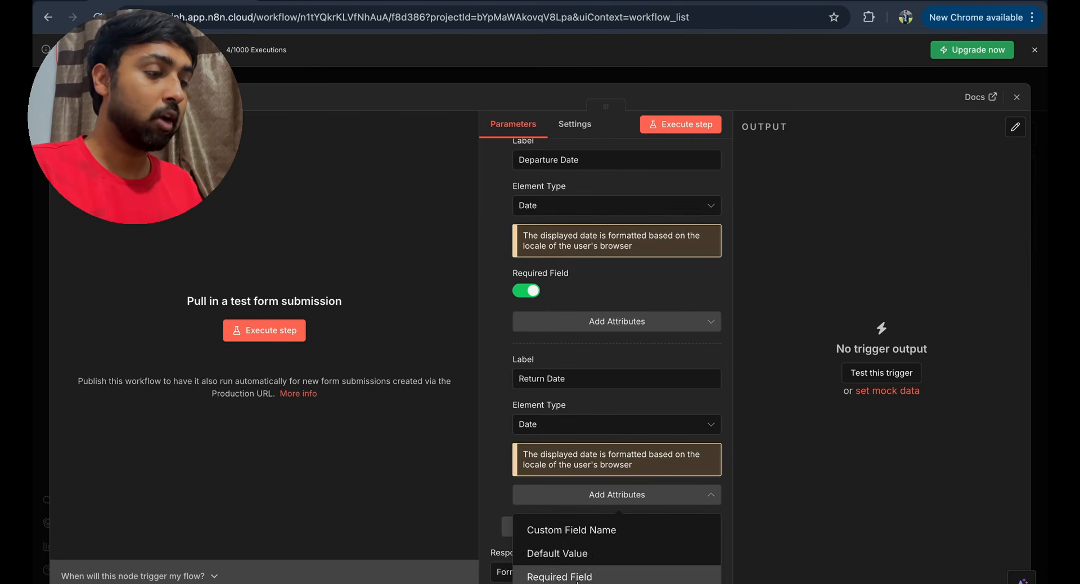
{"action": "left_click", "coordinate": [554, 574]}
{"action": "left_click", "coordinate": [526, 510]}
{"action": "scroll", "coordinate": [563, 495], "scroll_direction": "down", "scroll_amount": 3}
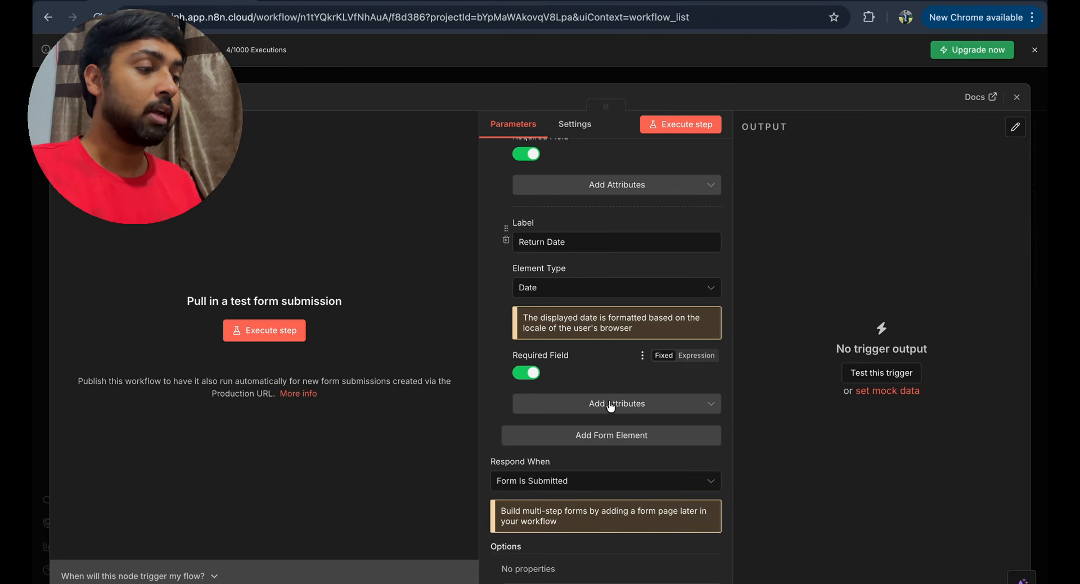
- Add a required text field named 'Email'
{"action": "left_click", "coordinate": [605, 435]}
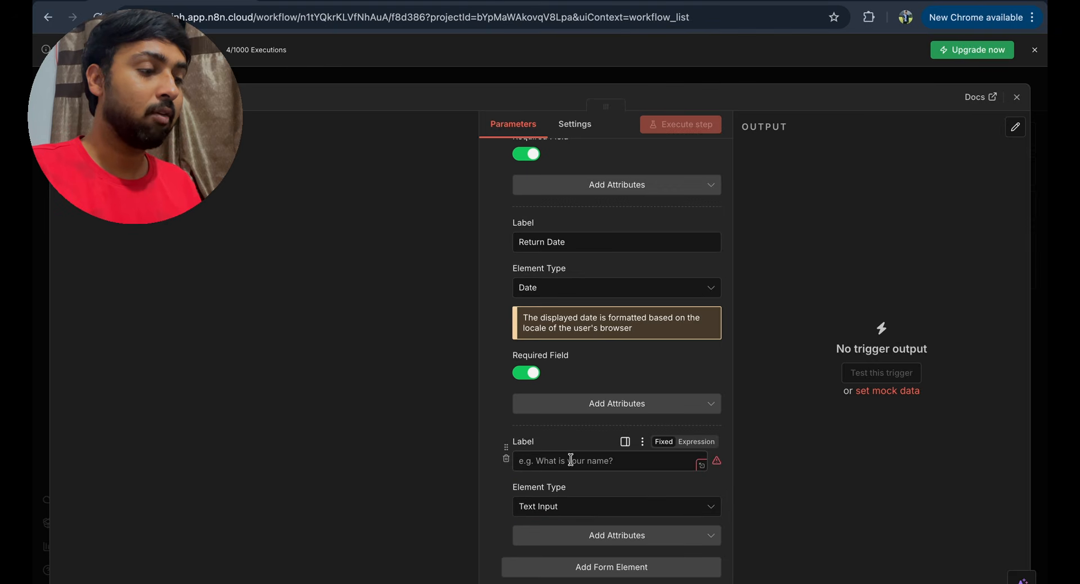
{"action": "type", "text": "Email"}
{"action": "scroll", "coordinate": [554, 448], "scroll_direction": "down", "scroll_amount": 1}
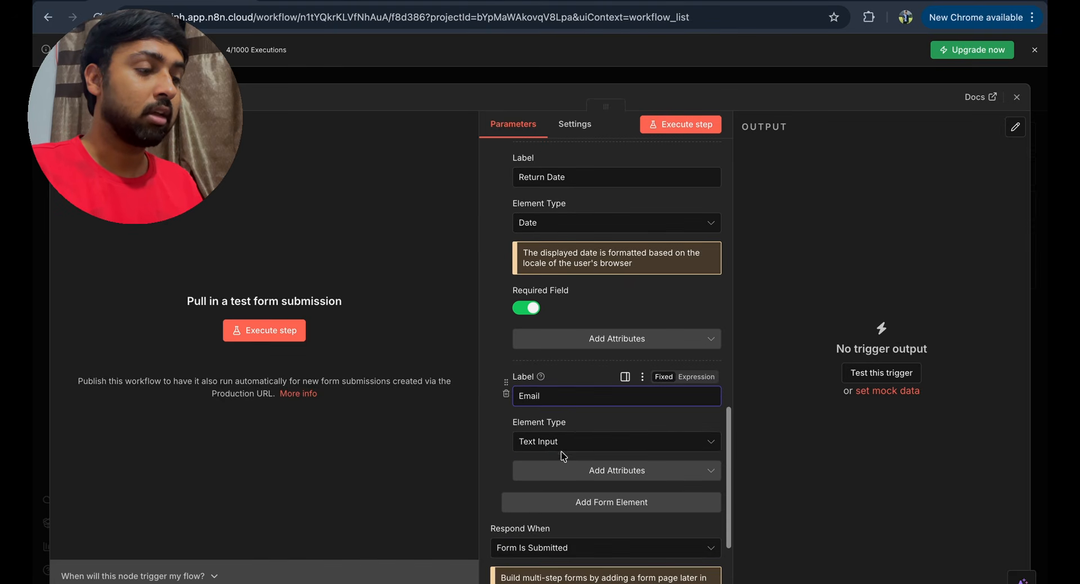
{"action": "left_click", "coordinate": [554, 446]}
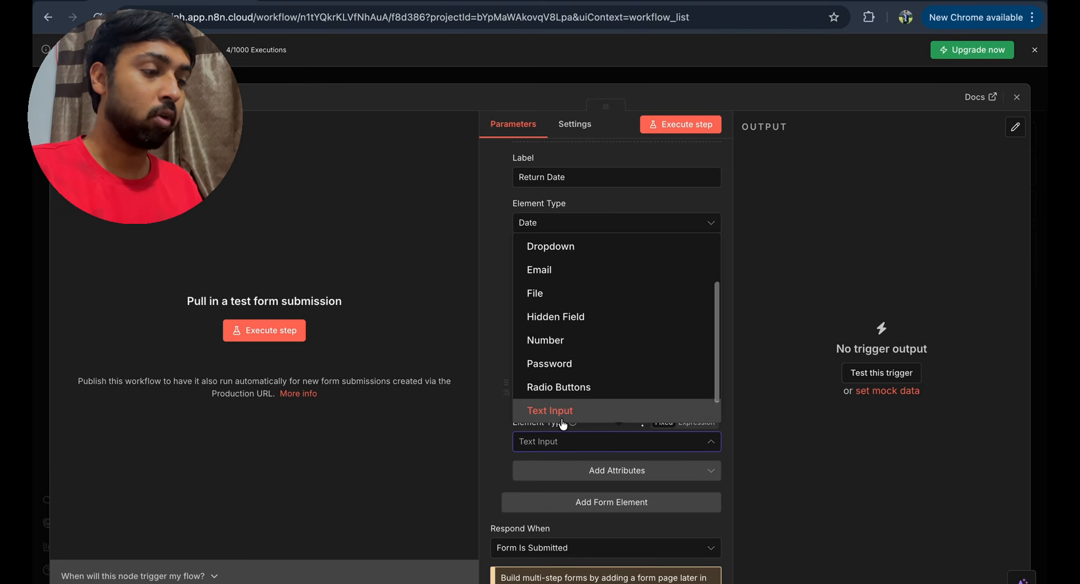
{"action": "left_click", "coordinate": [563, 424]}
{"action": "scroll", "coordinate": [563, 423], "scroll_direction": "down", "scroll_amount": 1}
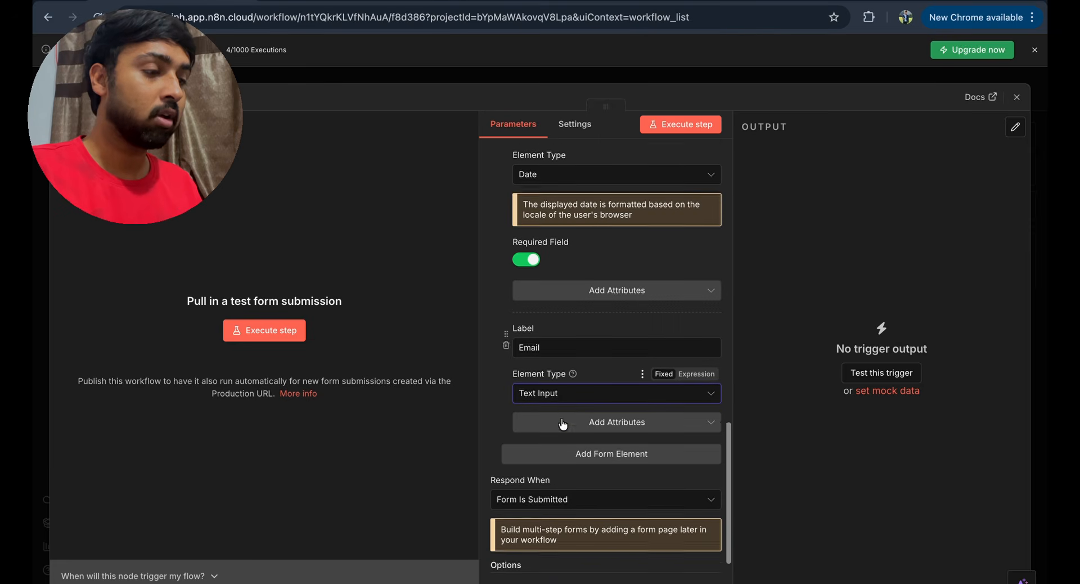
{"action": "left_click", "coordinate": [597, 423]}
{"action": "left_click", "coordinate": [573, 517]}
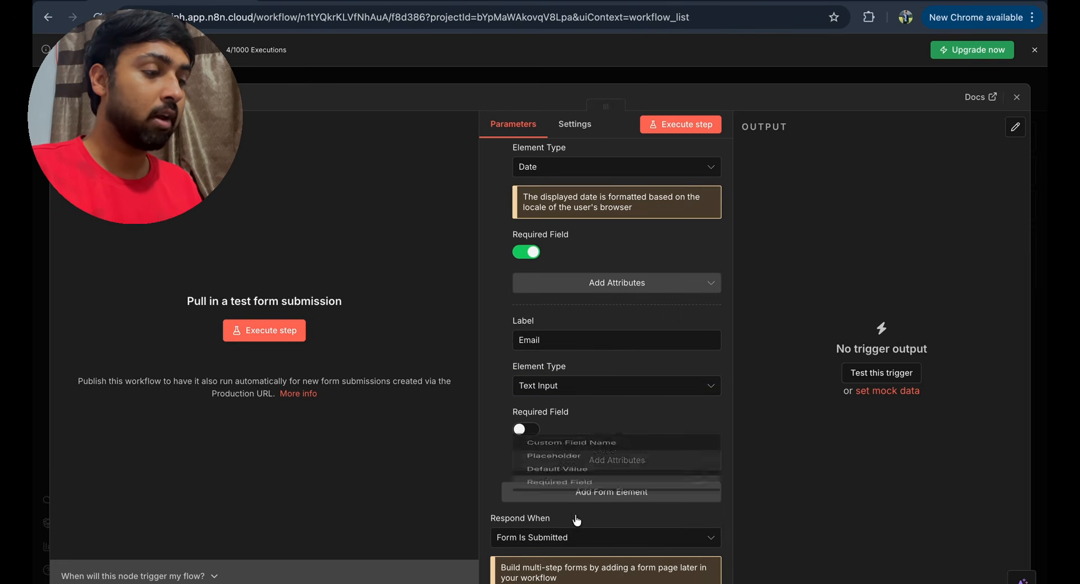
{"action": "left_click", "coordinate": [532, 432]}
- Give the Email field an example-address placeholder and close the trigger settings
{"action": "left_click", "coordinate": [544, 459]}
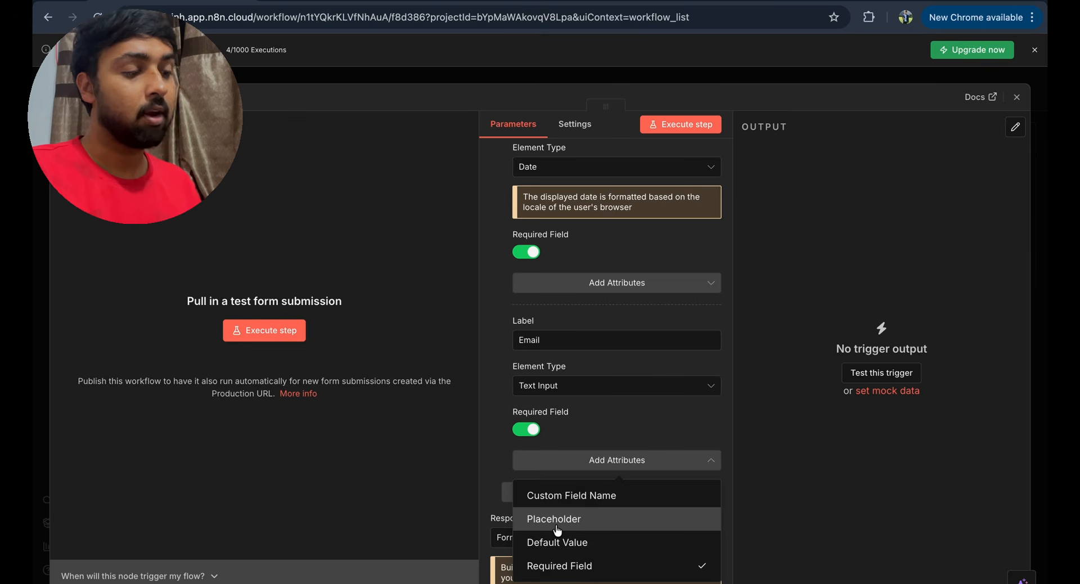
{"action": "left_click", "coordinate": [557, 519]}
{"action": "left_click", "coordinate": [639, 431]}
{"action": "type", "text": "yourname@gmai;l.com"}
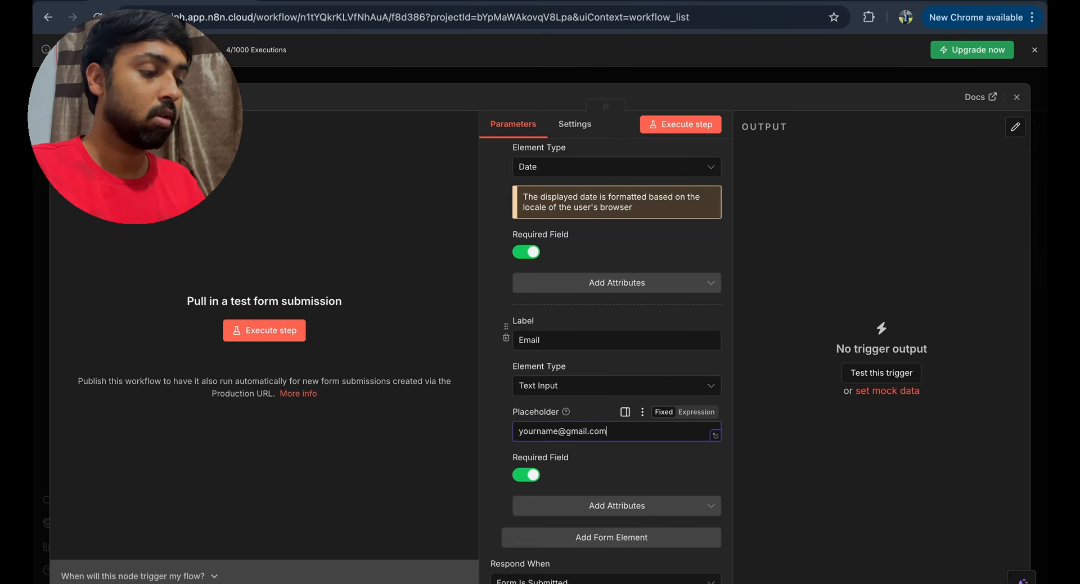
{"action": "scroll", "coordinate": [606, 360], "scroll_direction": "down", "scroll_amount": 3}
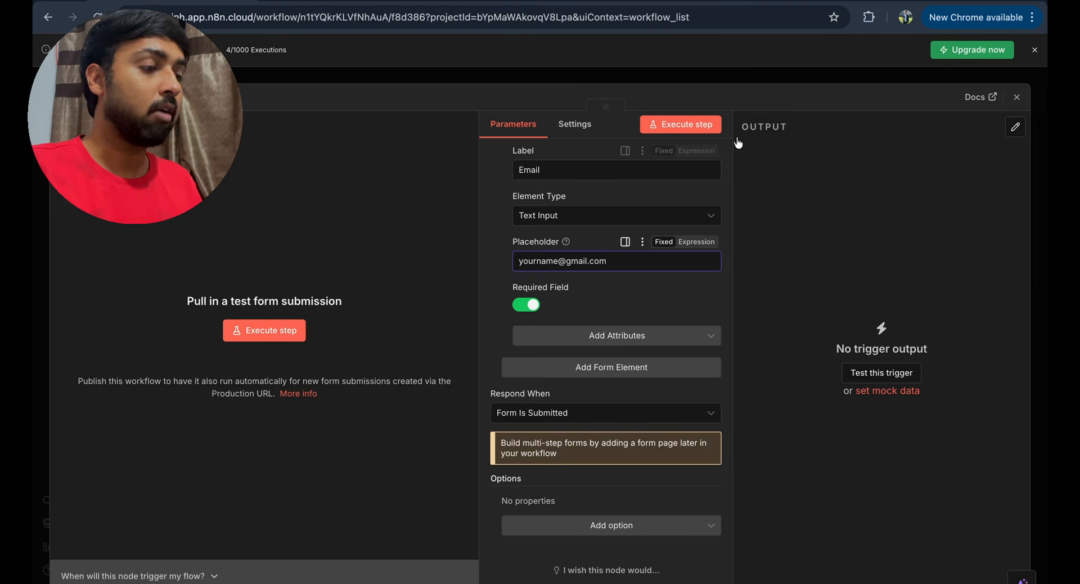
{"action": "left_click", "coordinate": [1017, 97]}
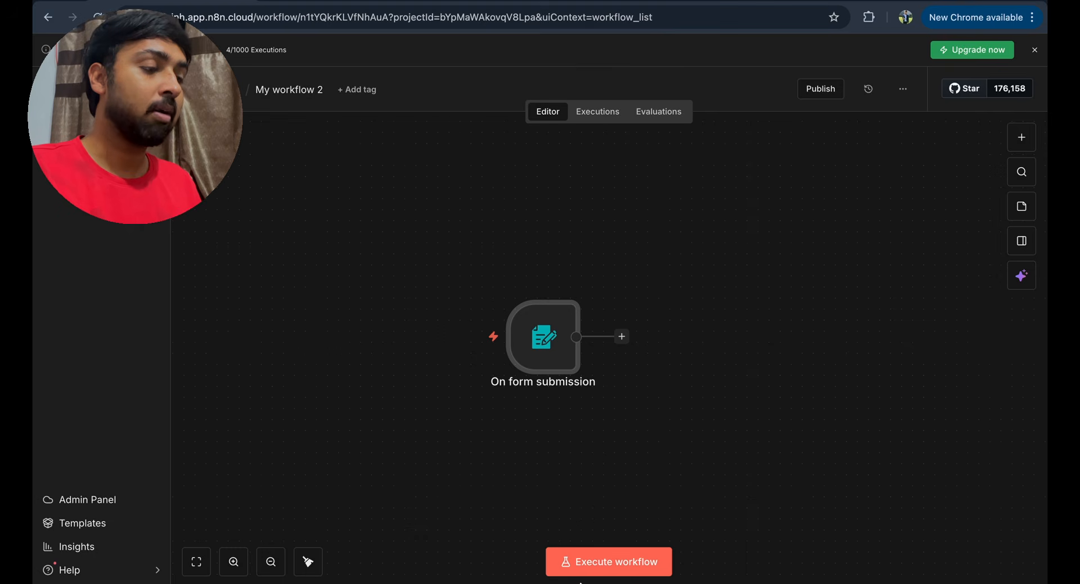
- Submit a test form for a Rajkot to Goa trip, 26–28 Feb 2026, with the email
{"action": "left_click", "coordinate": [605, 573]}
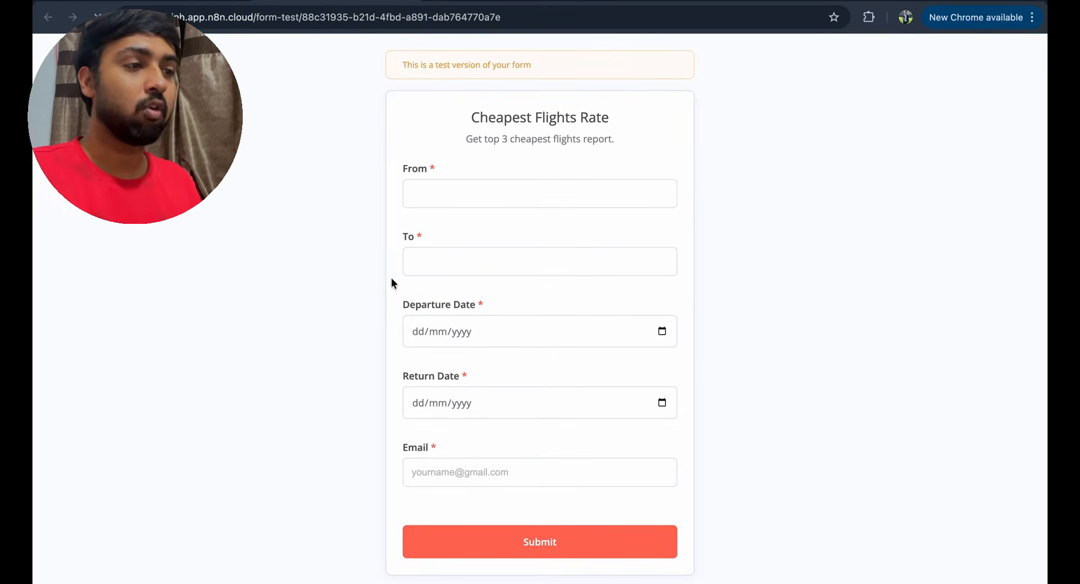
{"action": "type", "text": "Rajd"}
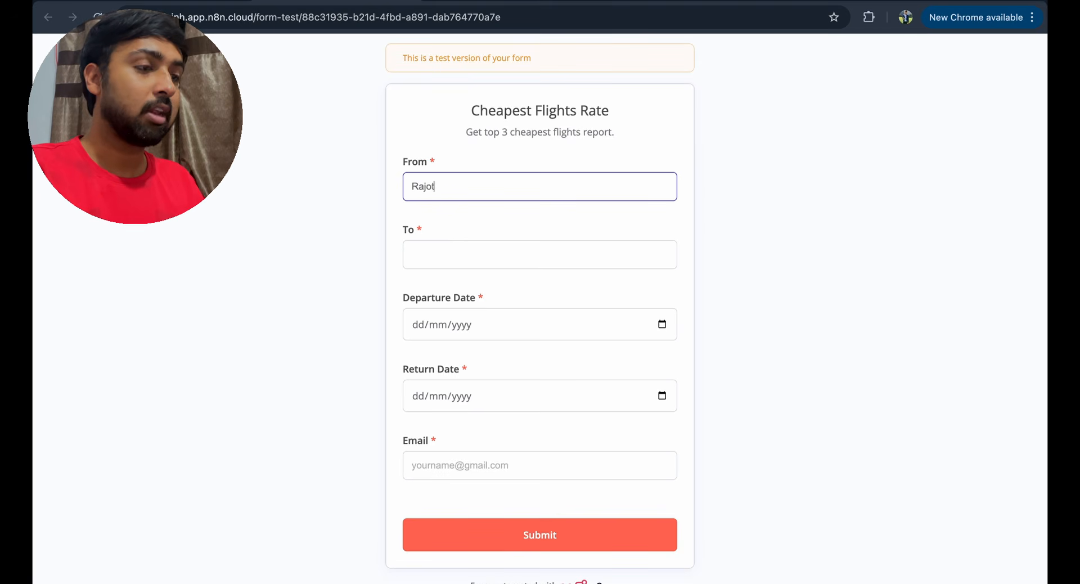
{"action": "key", "text": "BackSpace"}
{"action": "type", "text": "kot"}
{"action": "key", "text": "Tab"}
{"action": "type", "text": "Goa"}
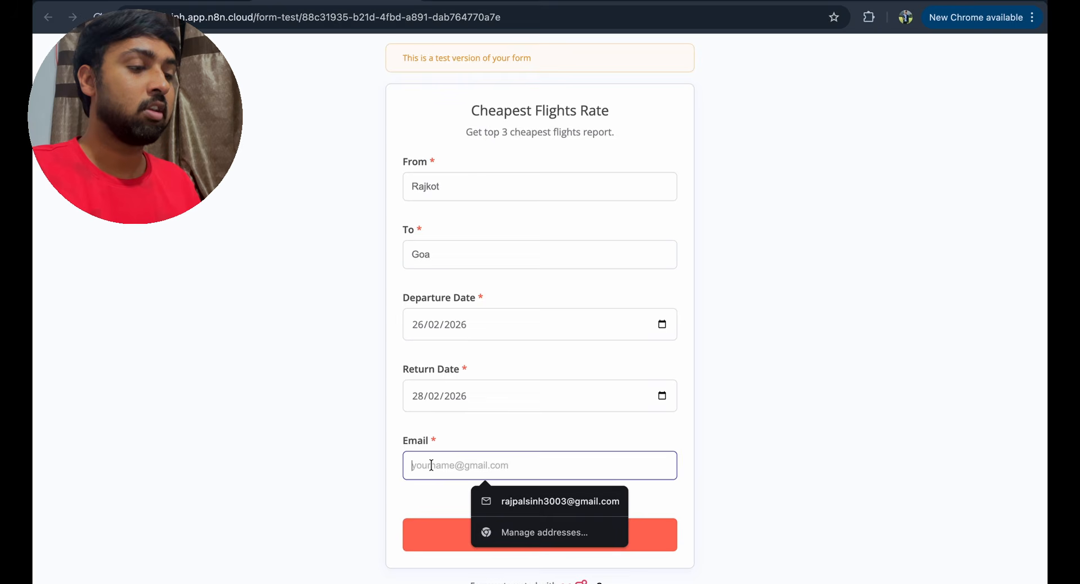
{"action": "type", "text": "r"}
{"action": "left_click", "coordinate": [484, 501]}
{"action": "left_click", "coordinate": [482, 523]}
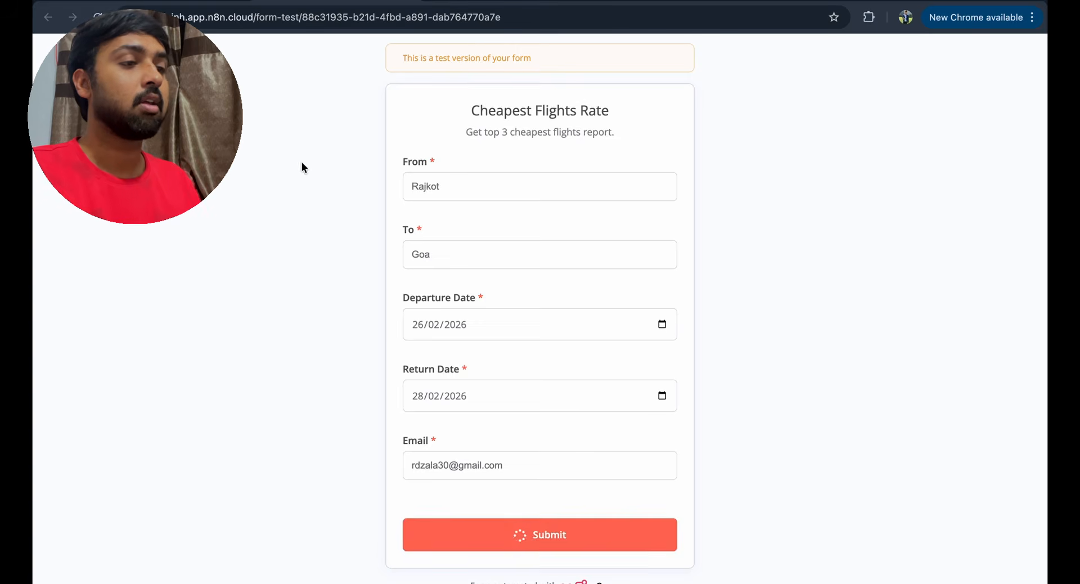
{"action": "left_click", "coordinate": [199, 1]}
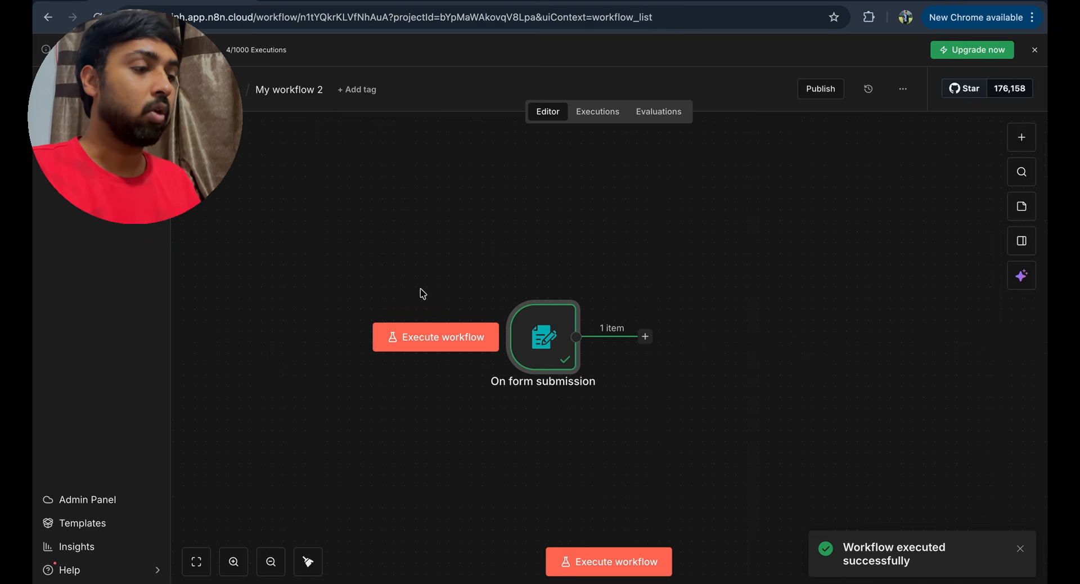
- Open the form trigger node and inspect the submitted fields in its output
{"action": "left_click_drag", "start_coordinate": [533, 361], "coordinate": [401, 338]}
{"action": "double_click", "coordinate": [401, 338]}
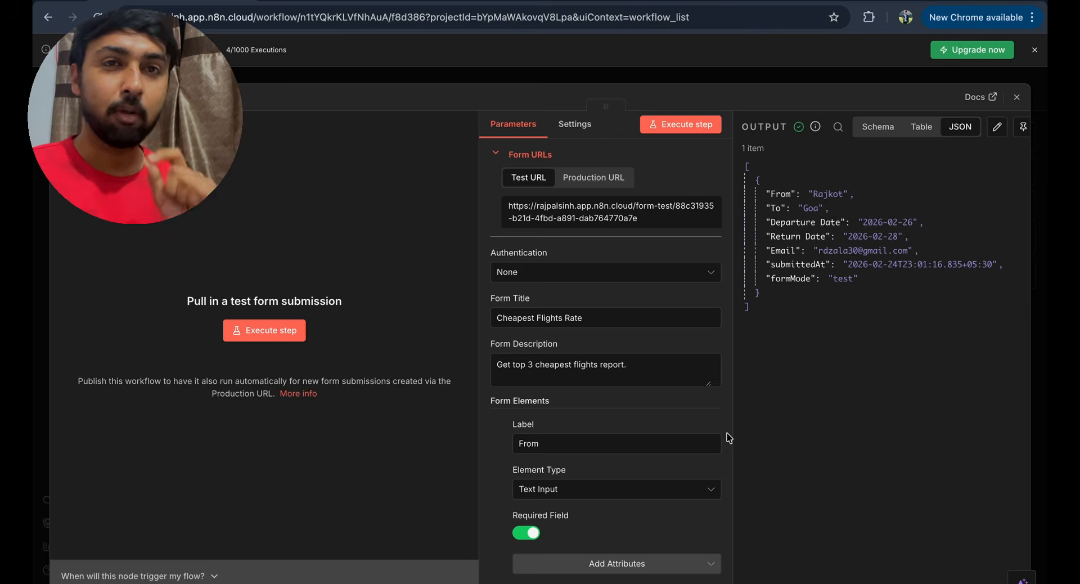
{"action": "left_click_drag", "start_coordinate": [751, 173], "coordinate": [792, 308]}
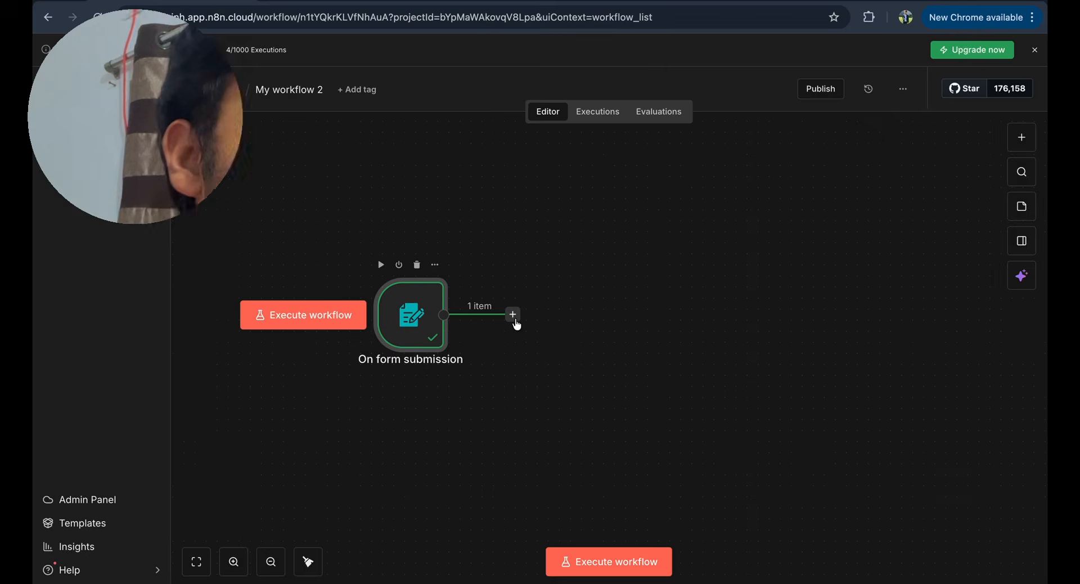
- Add a Code node after the trigger and replace its default code with the prepared script
{"action": "left_click", "coordinate": [513, 314]}
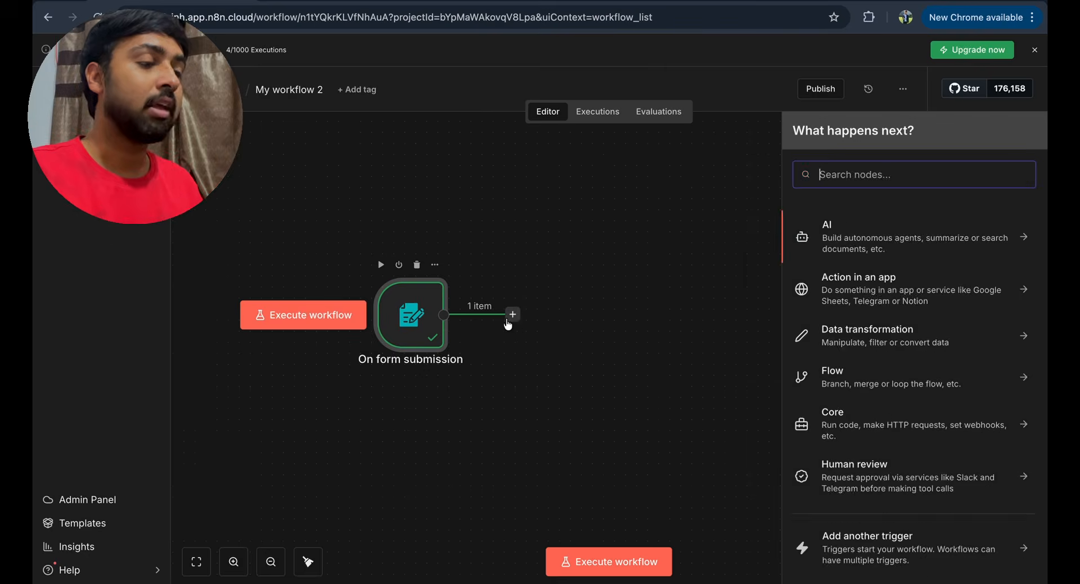
{"action": "type", "text": "code"}
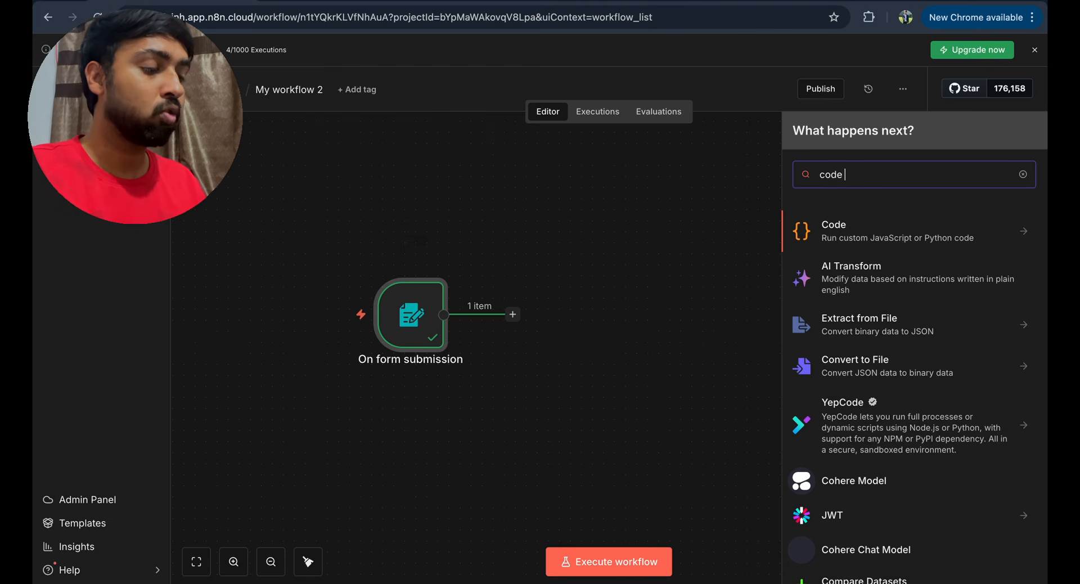
{"action": "left_click", "coordinate": [823, 235]}
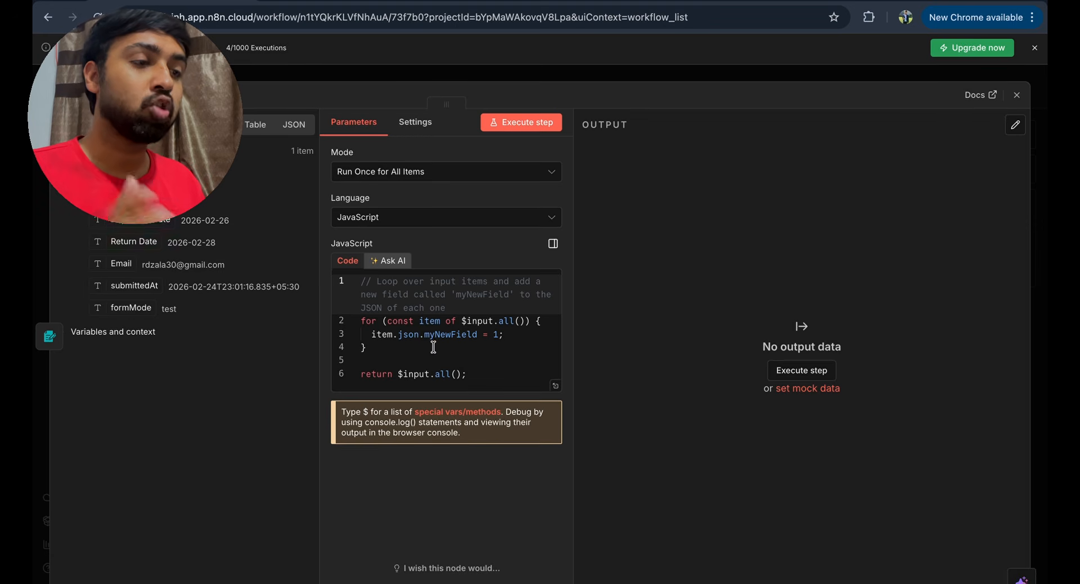
{"action": "key", "text": "super+a"}
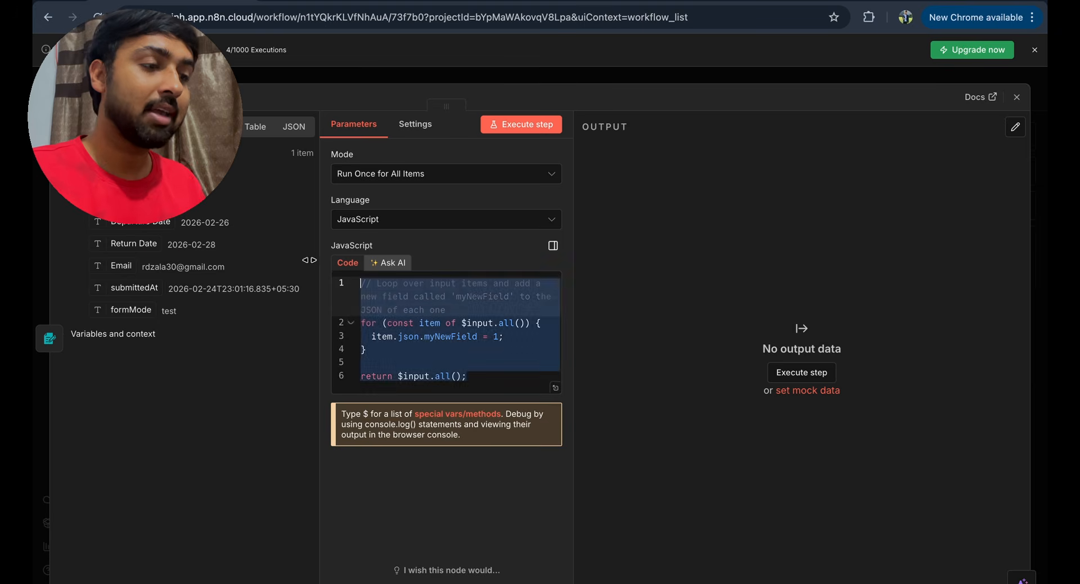
{"action": "key", "text": "BackSpace"}
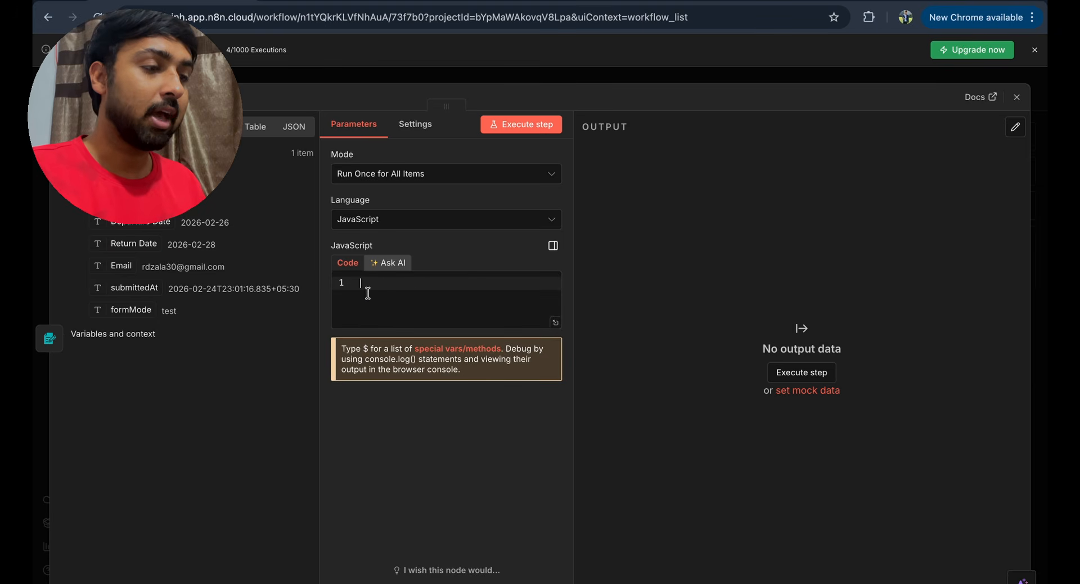
{"action": "type", "text": "const fromInput = $json[\"From\"]?.trim() || \"\"; const toInput = $json[\"To\"]?.trim() || \"\";    return [{   json: {     fromInput,     toInput,     date: $json[\"Departure Date\"],     returnDate: $json[\"Return Date\"],     email: $json[\"Email\"]   } }];"}
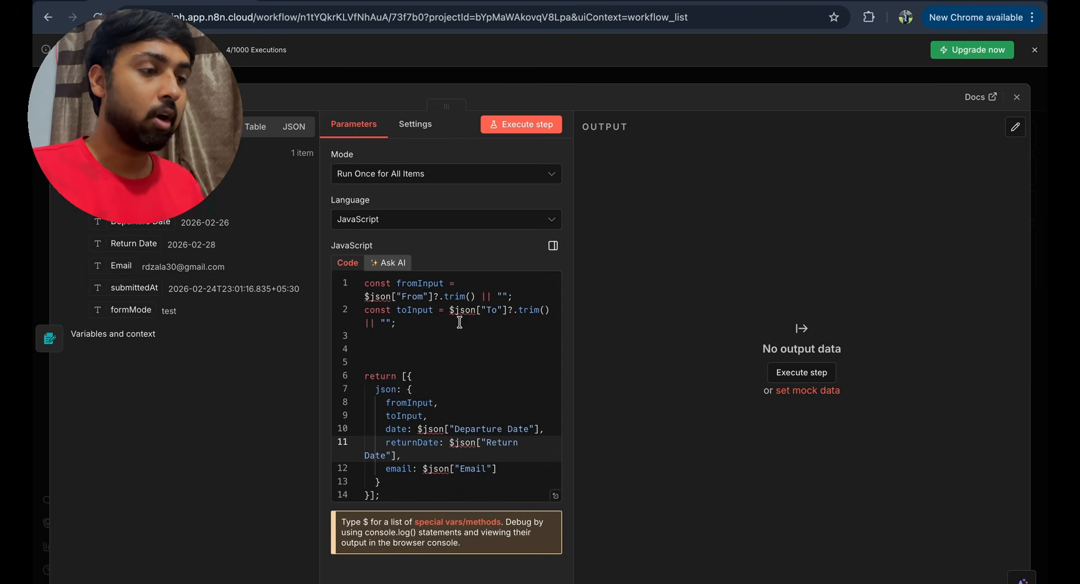
{"action": "left_click_drag", "start_coordinate": [369, 286], "coordinate": [392, 323]}
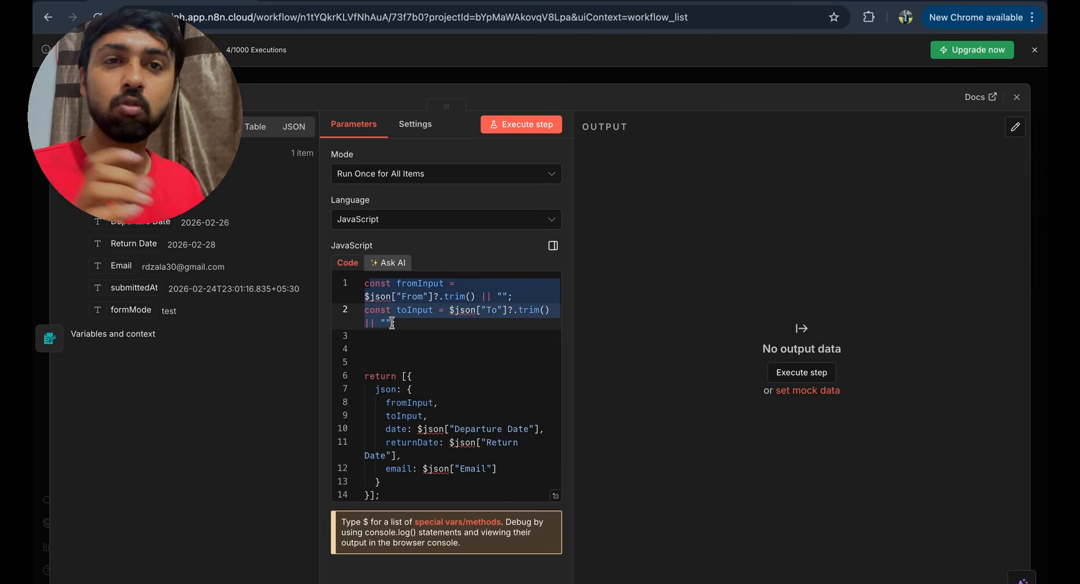
{"action": "scroll", "coordinate": [444, 360], "scroll_direction": "down", "scroll_amount": 1}
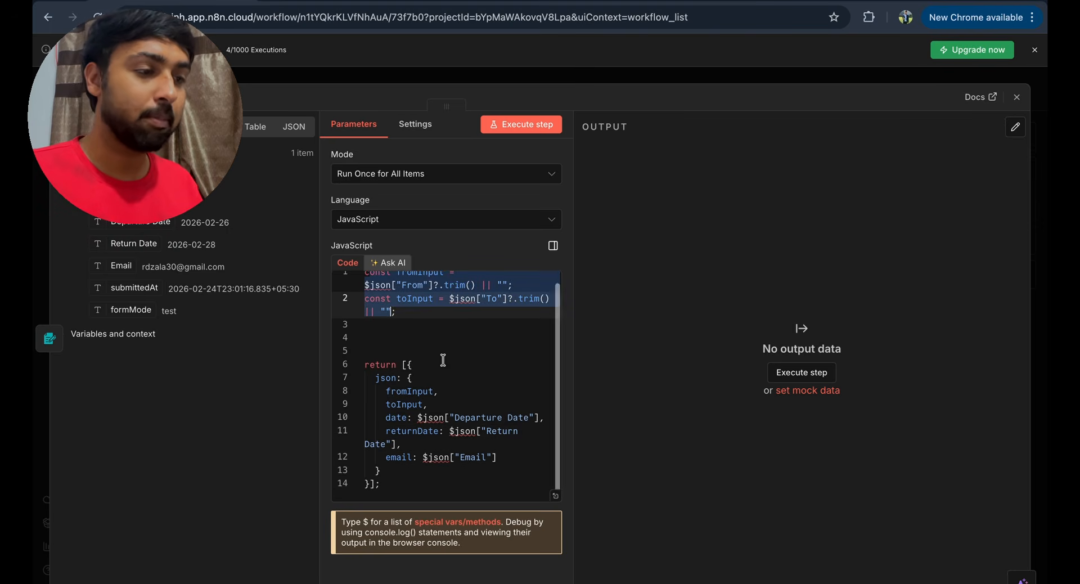
{"action": "left_click_drag", "start_coordinate": [360, 352], "coordinate": [411, 490]}
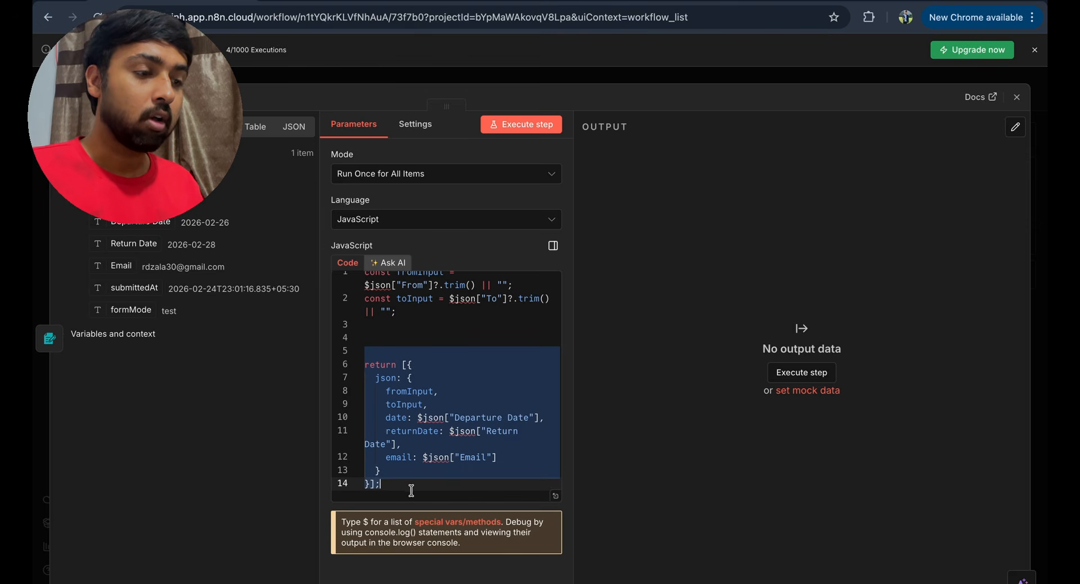
{"action": "left_click", "coordinate": [453, 361]}
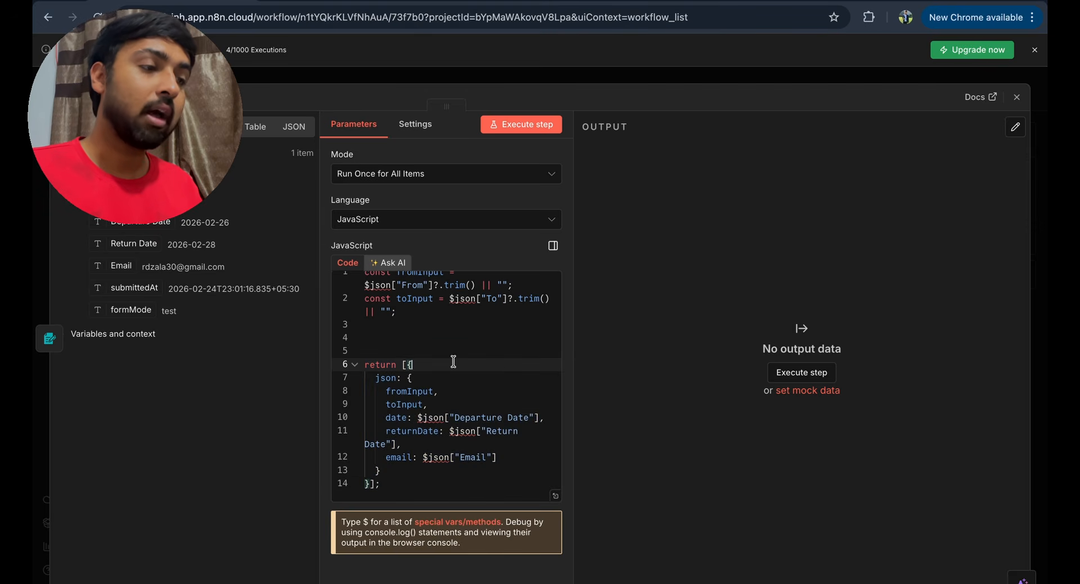
- Test the Code node and check its output of cleaned From, To, dates and email
{"action": "left_click", "coordinate": [516, 128]}
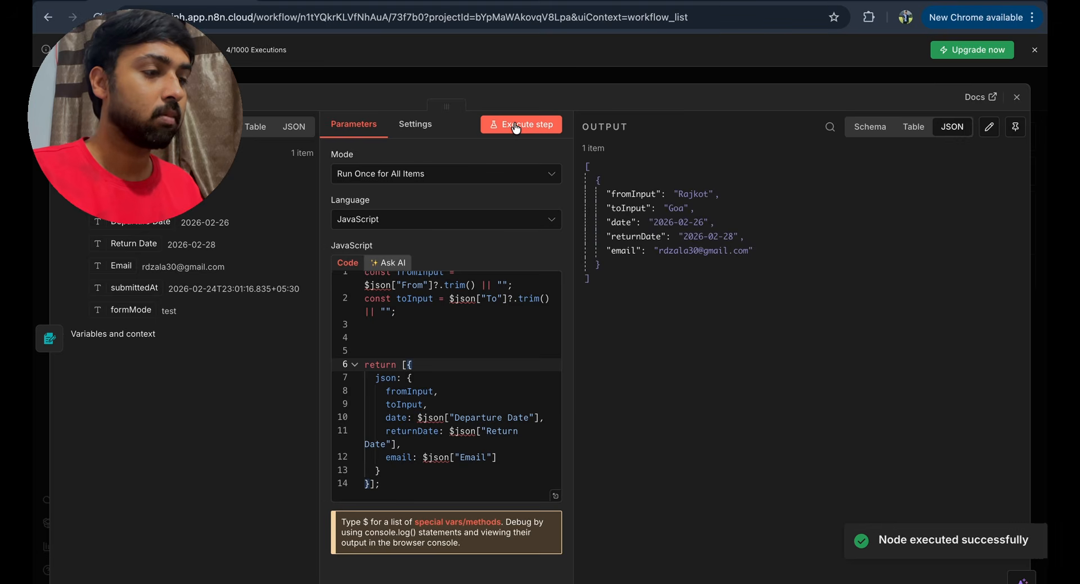
{"action": "left_click_drag", "start_coordinate": [592, 170], "coordinate": [610, 288]}
{"action": "left_click", "coordinate": [639, 266]}
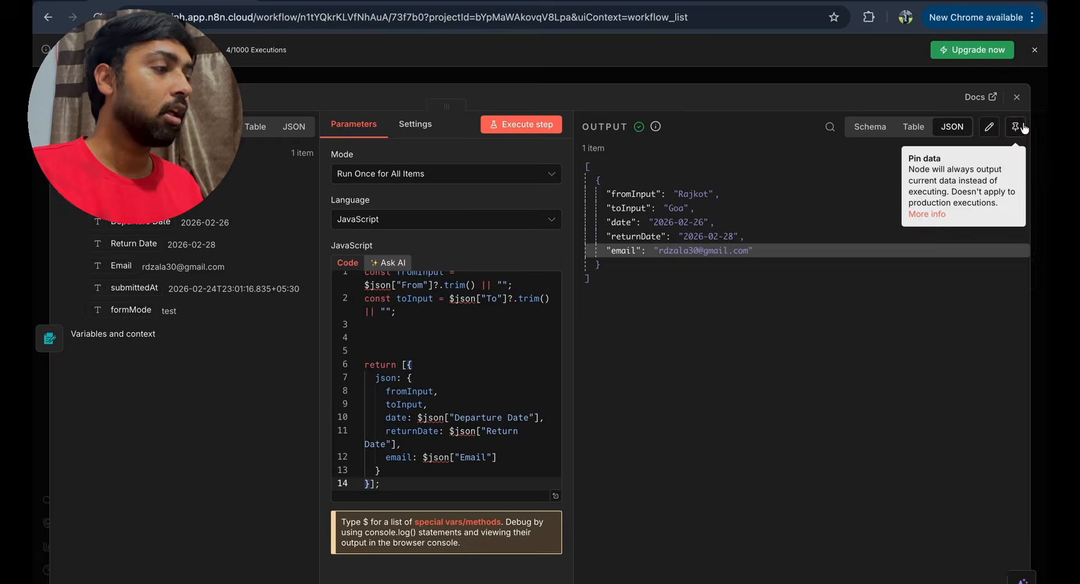
{"action": "left_click", "coordinate": [1017, 97]}
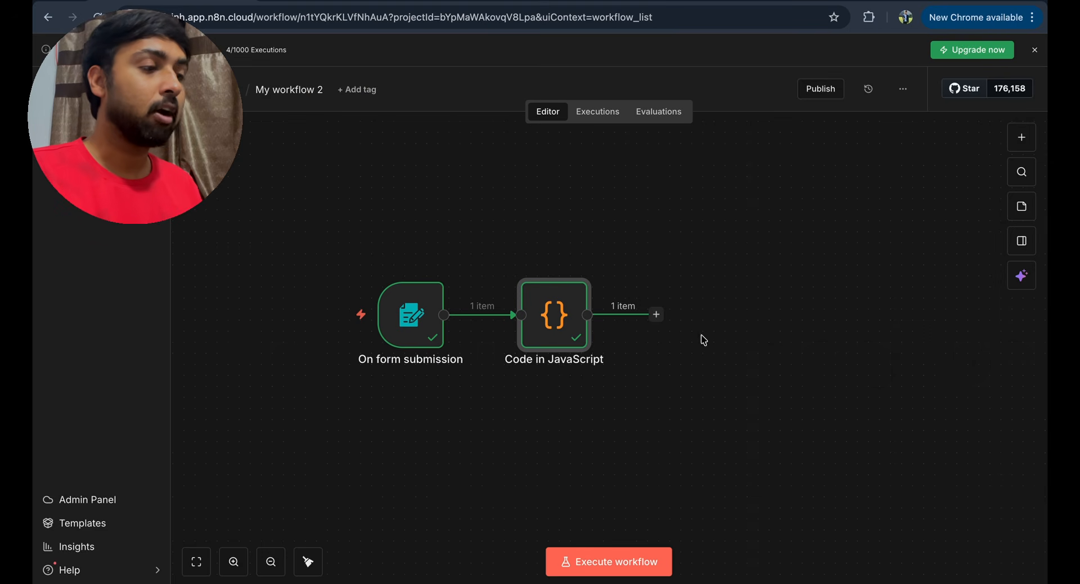
- Add an HTTP Request node after the Code node and move it higher
{"action": "left_click", "coordinate": [658, 316]}
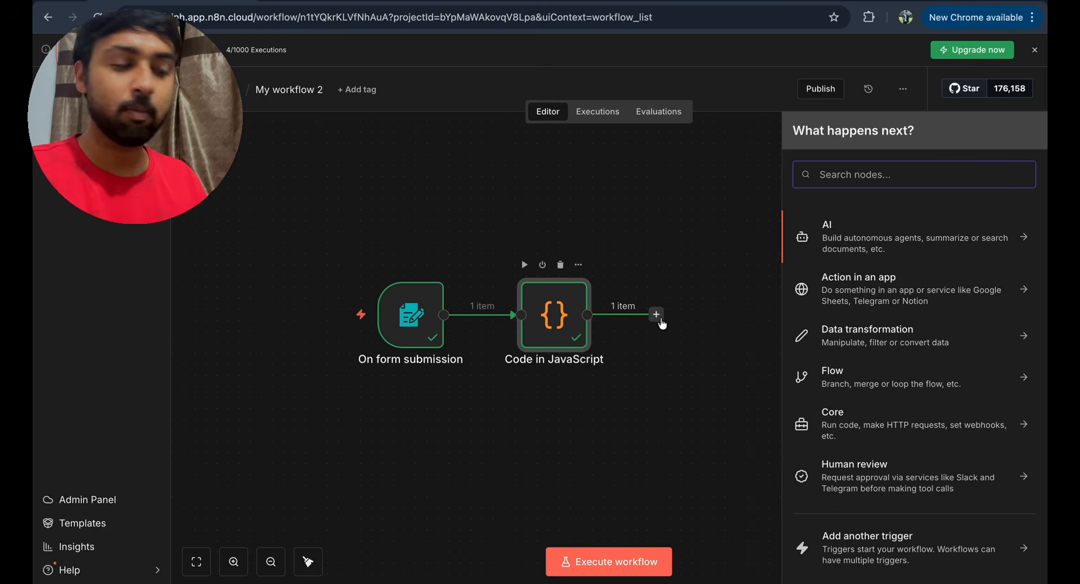
{"action": "type", "text": "h"}
{"action": "type", "text": "ttp"}
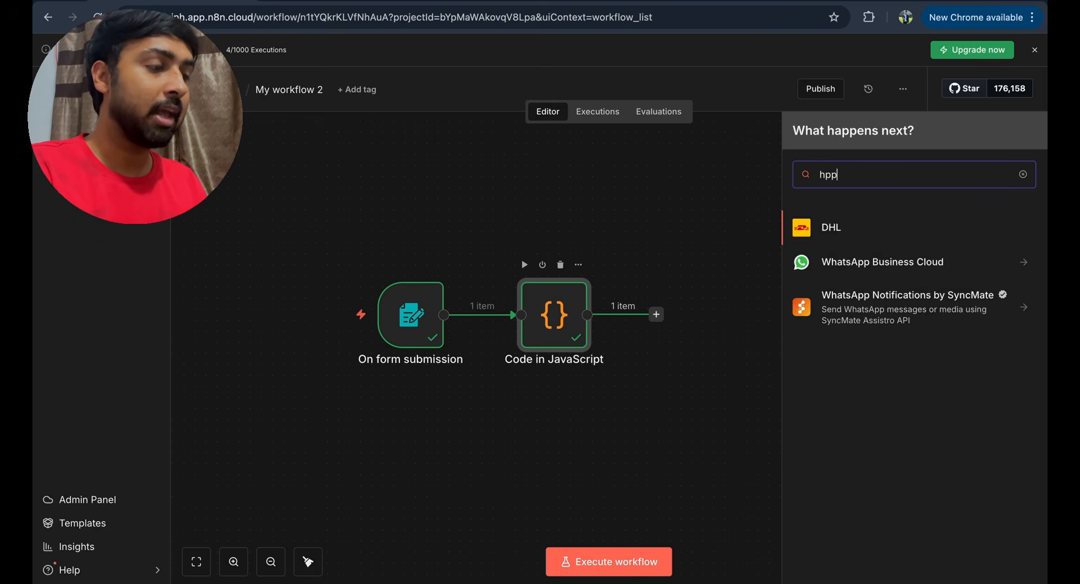
{"action": "key", "text": "Return"}
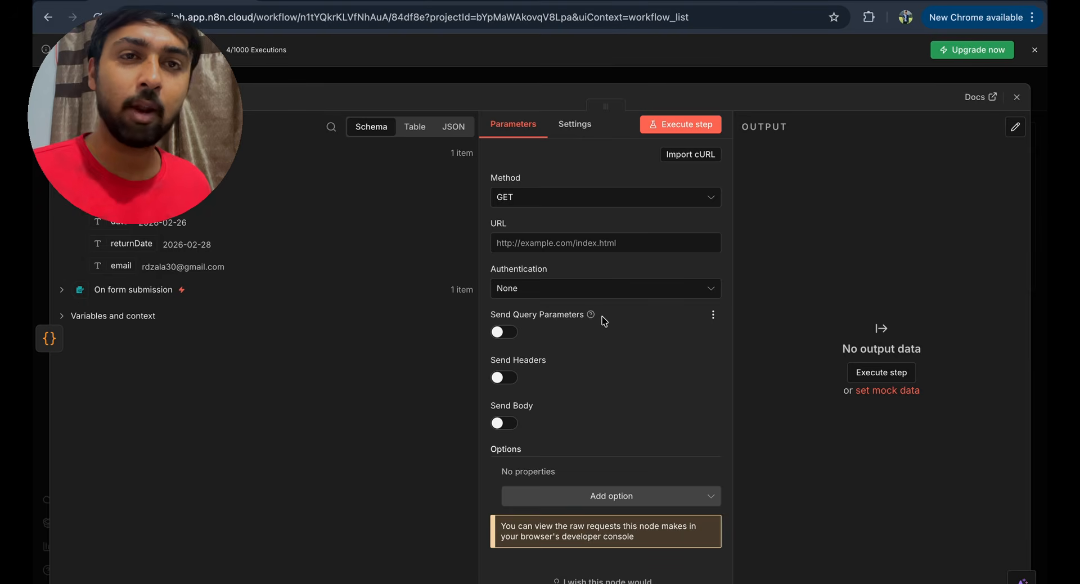
{"action": "left_click", "coordinate": [1018, 98]}
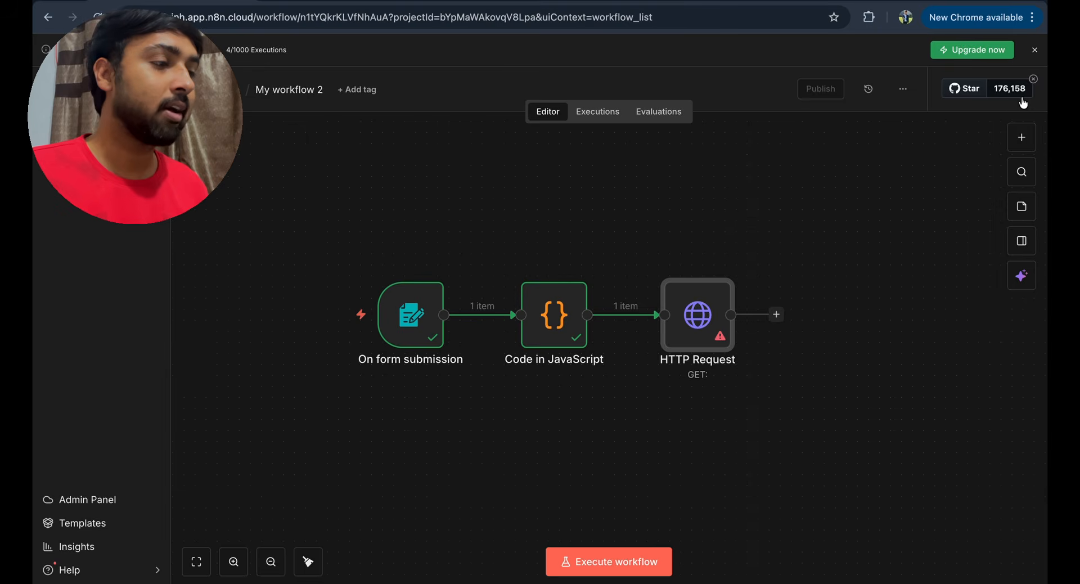
{"action": "left_click_drag", "start_coordinate": [687, 322], "coordinate": [687, 309]}
- Add a second HTTP Request branch below the first, then open the first's settings
{"action": "left_click_drag", "start_coordinate": [687, 309], "coordinate": [687, 267]}
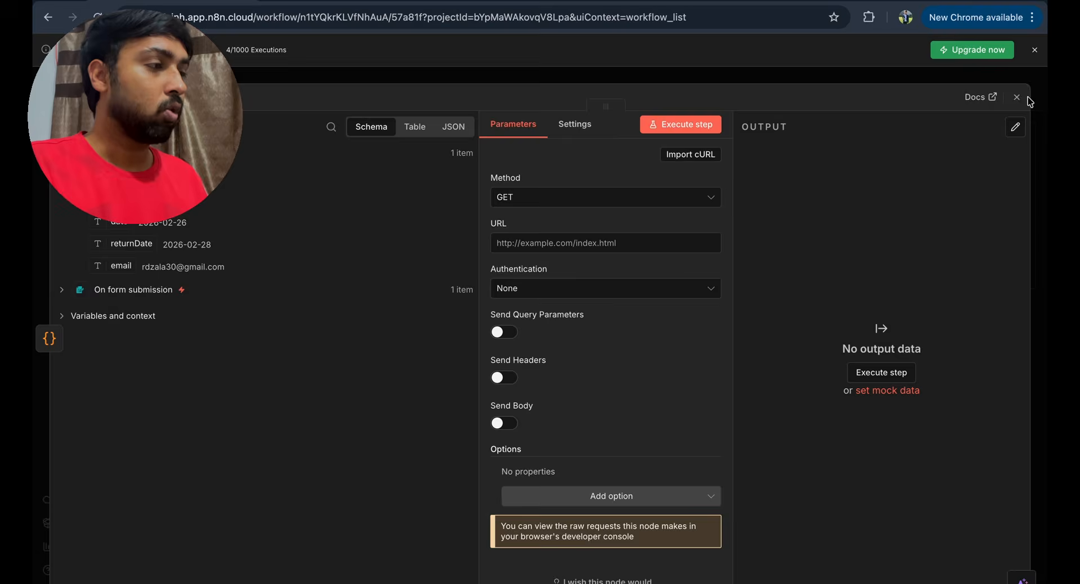
{"action": "left_click", "coordinate": [1017, 99]}
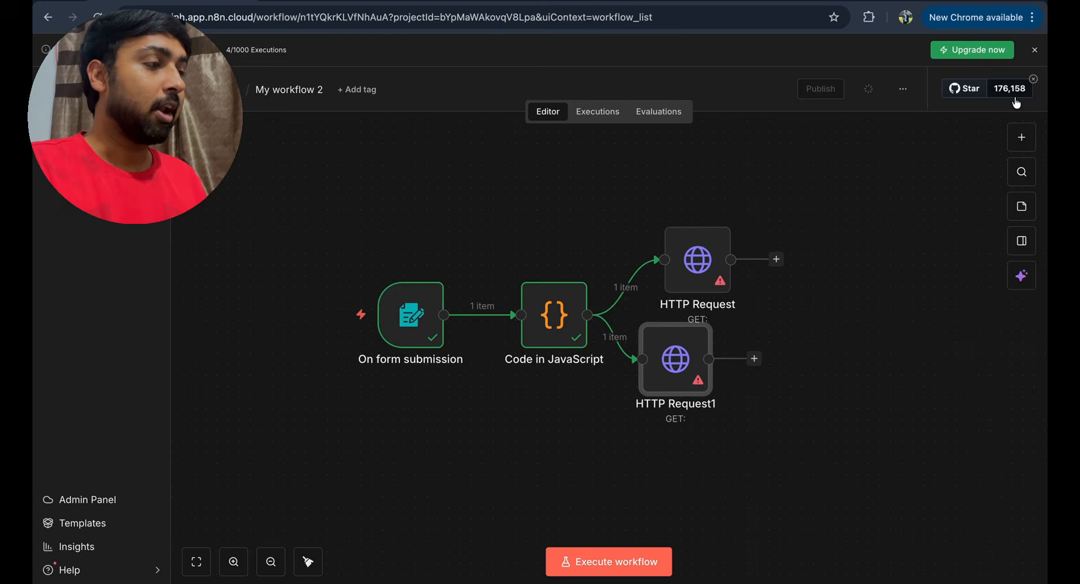
{"action": "left_click_drag", "start_coordinate": [685, 362], "coordinate": [706, 407]}
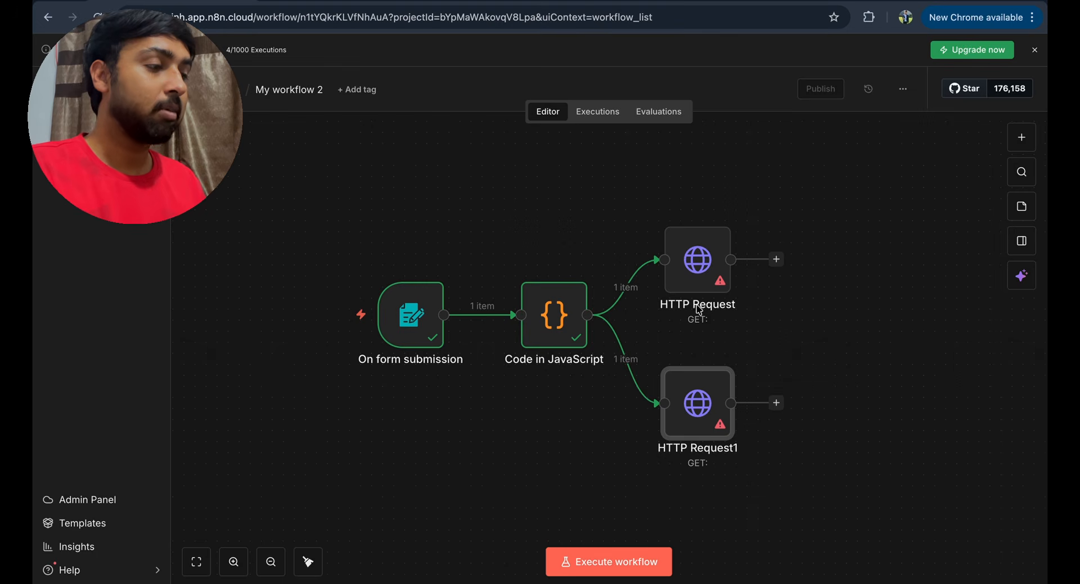
{"action": "double_click", "coordinate": [698, 276]}
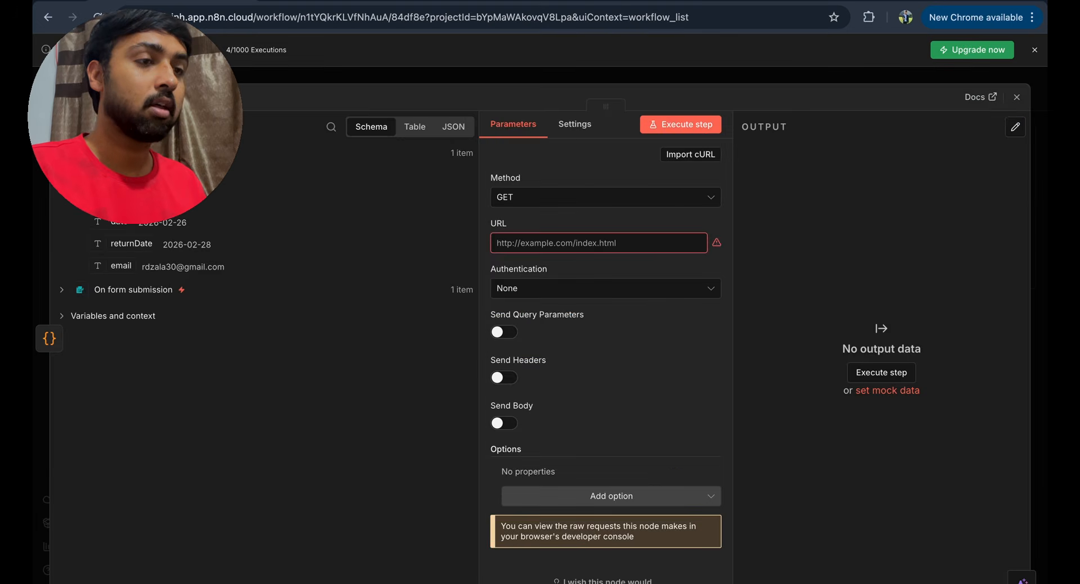
{"action": "key", "text": "Escape"}
{"action": "double_click", "coordinate": [702, 277]}
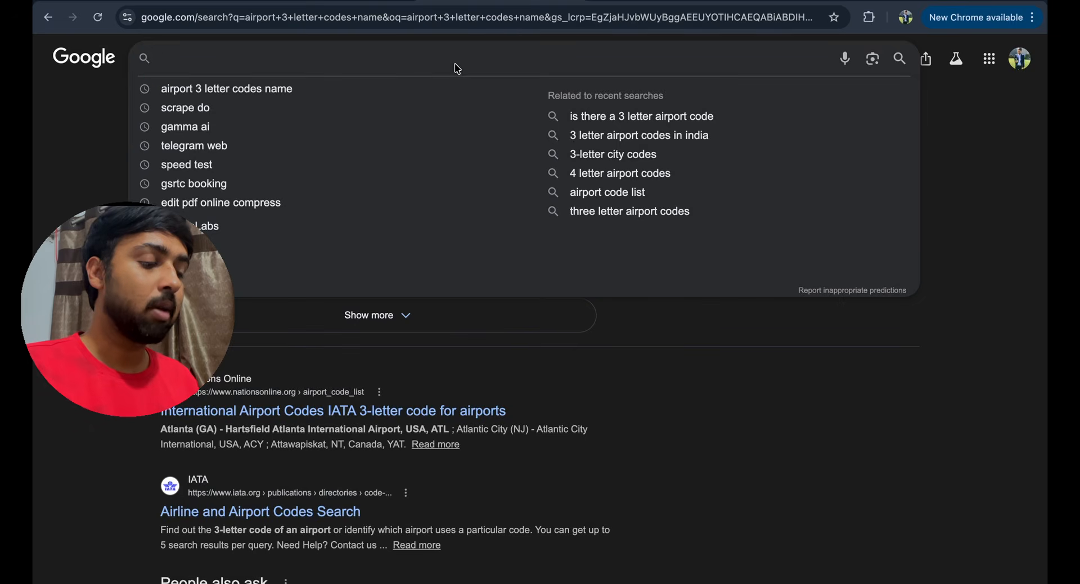
- Search the web for 'serpapi api key' and open the SerpApi website
{"action": "type", "text": "serpapi api key"}
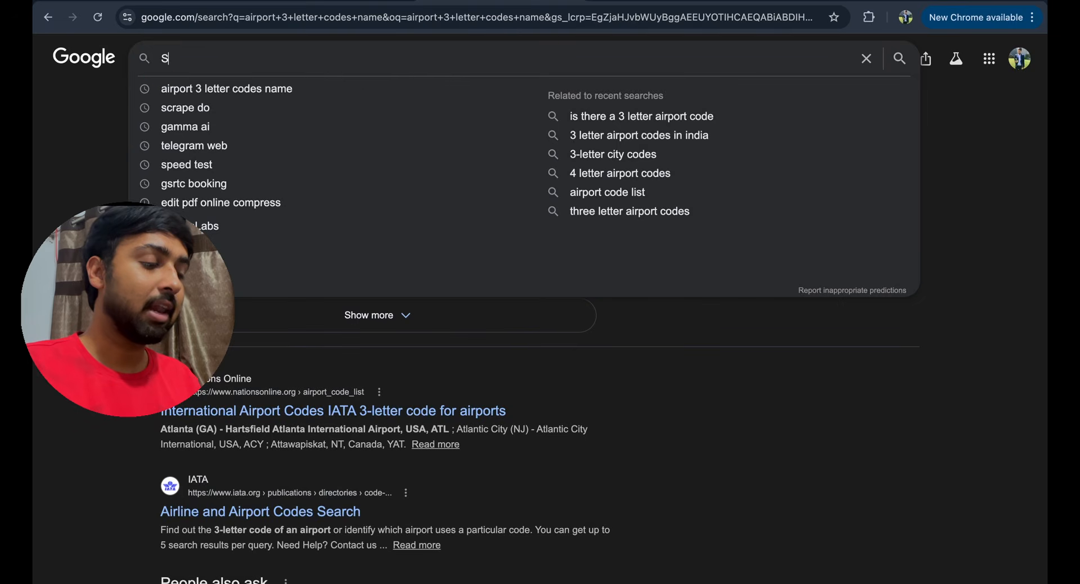
{"action": "key", "text": "Return"}
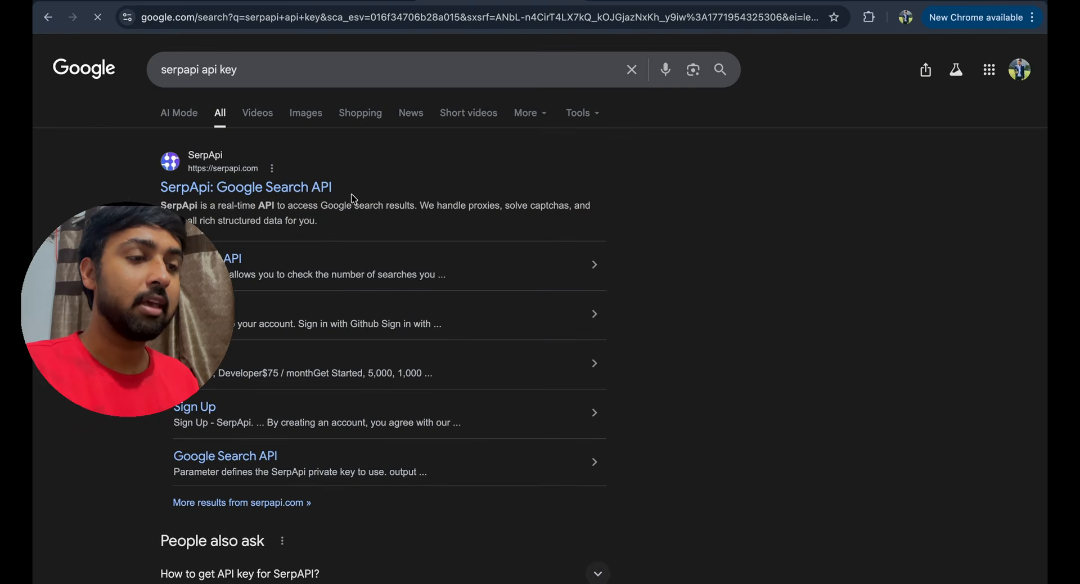
{"action": "left_click", "coordinate": [241, 190]}
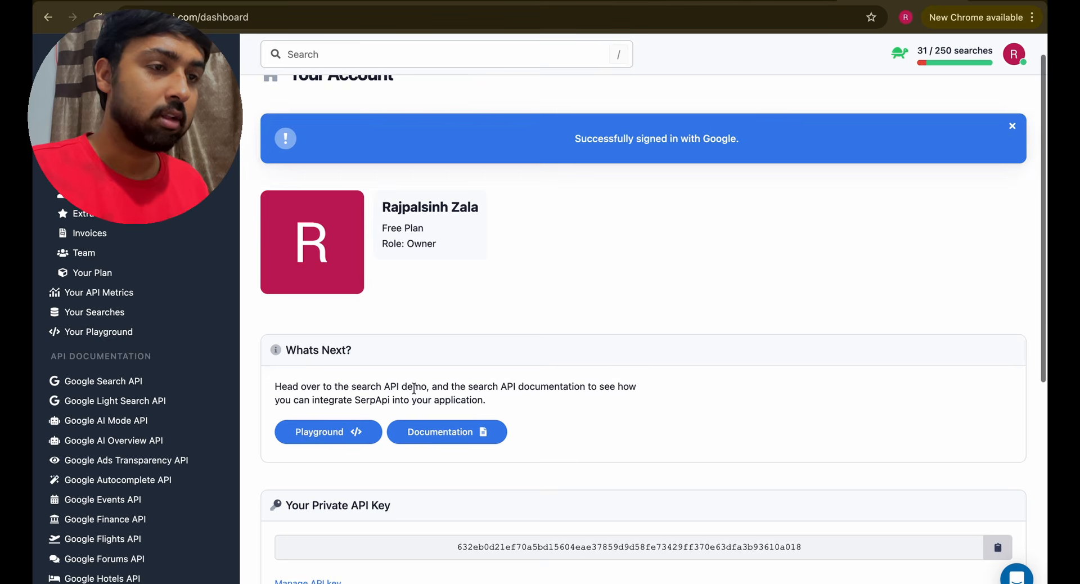
{"action": "scroll", "coordinate": [414, 387], "scroll_direction": "down", "scroll_amount": 7}
{"action": "scroll", "coordinate": [414, 388], "scroll_direction": "up", "scroll_amount": 1}
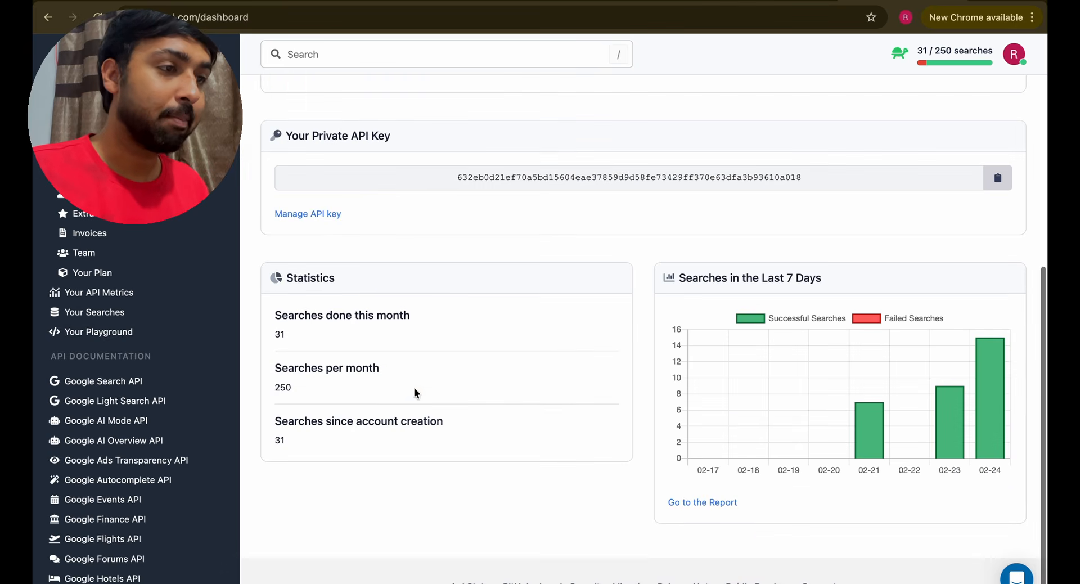
- Copy the private API key from the SerpApi dashboard and return to n8n
{"action": "left_click_drag", "start_coordinate": [429, 182], "coordinate": [786, 179]}
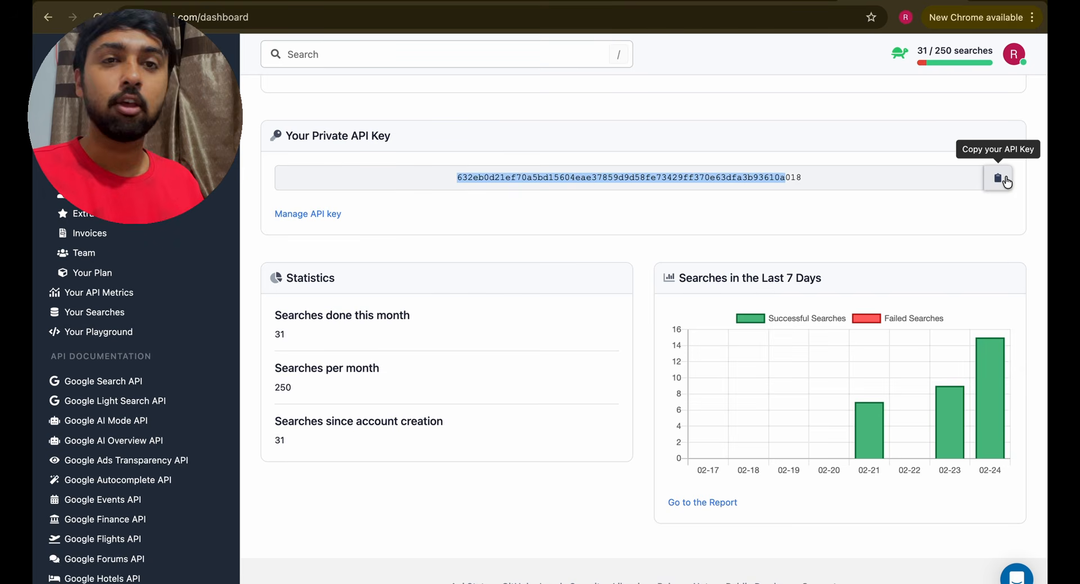
{"action": "scroll", "coordinate": [107, 448], "scroll_direction": "down", "scroll_amount": 2}
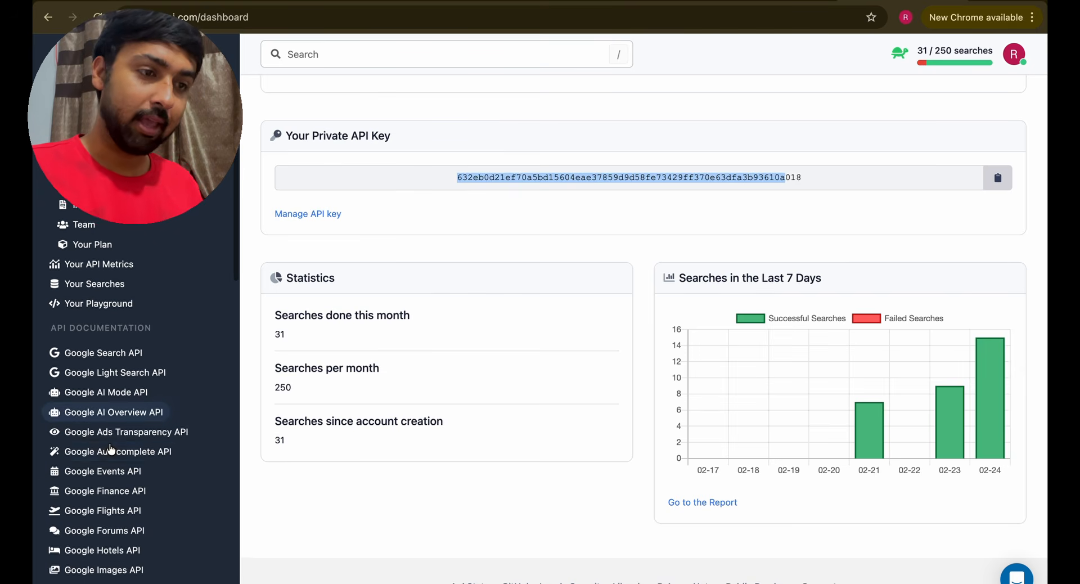
{"action": "scroll", "coordinate": [111, 449], "scroll_direction": "down", "scroll_amount": 1}
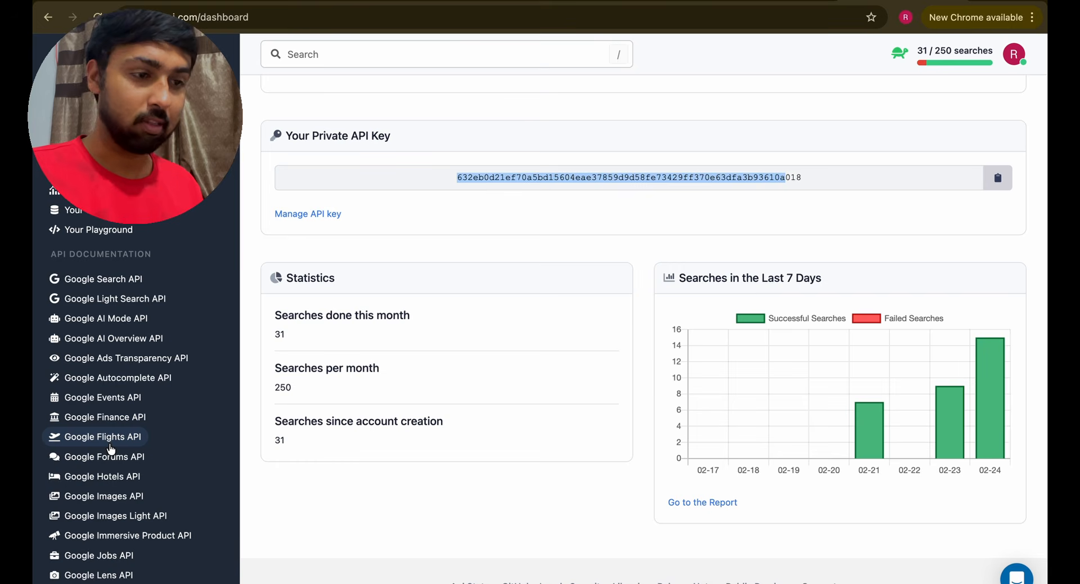
{"action": "scroll", "coordinate": [110, 446], "scroll_direction": "down", "scroll_amount": 1}
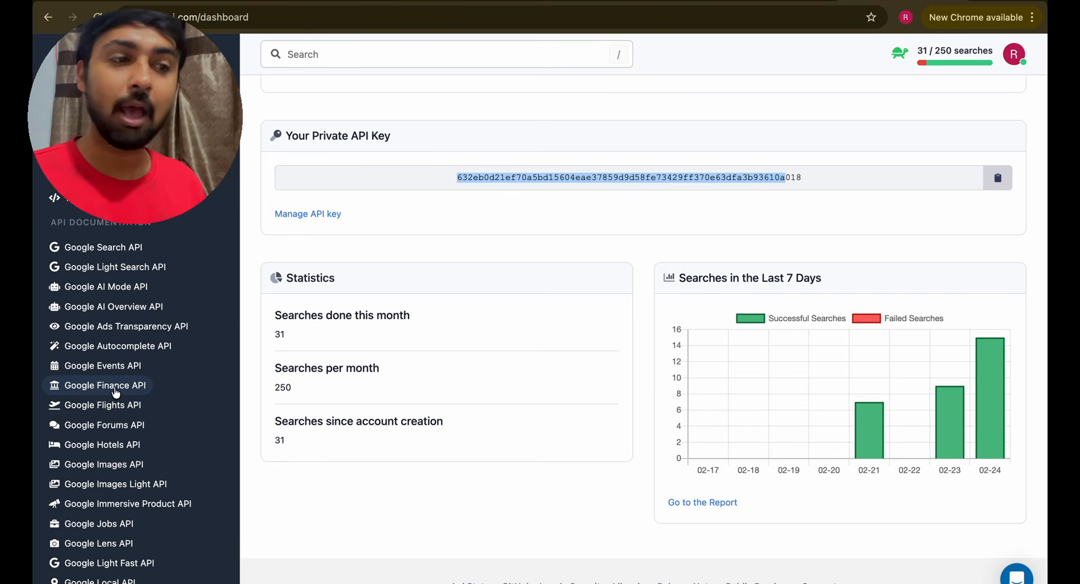
{"action": "scroll", "coordinate": [125, 410], "scroll_direction": "down", "scroll_amount": 1}
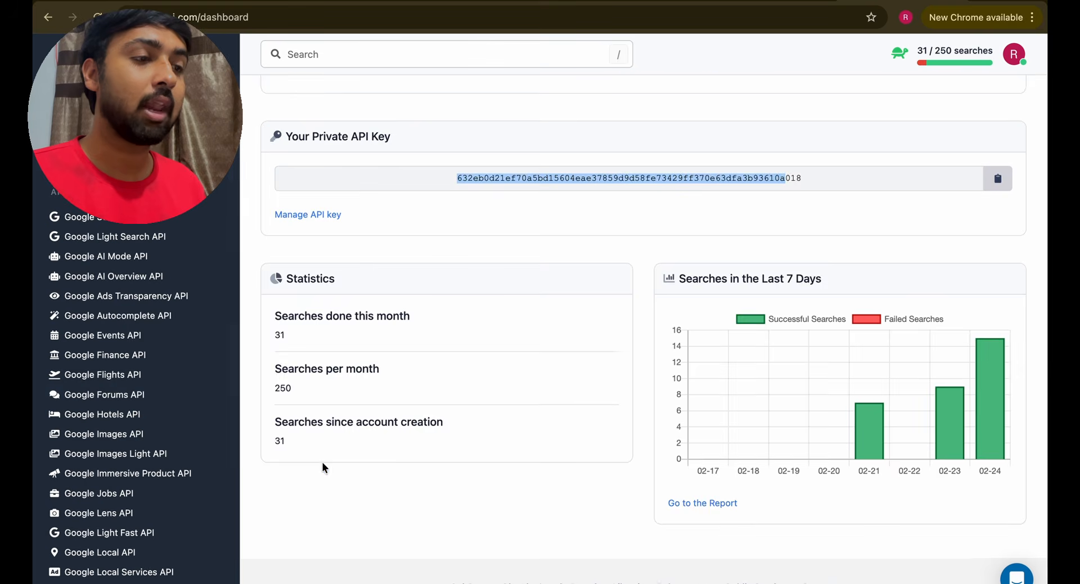
{"action": "scroll", "coordinate": [324, 466], "scroll_direction": "up", "scroll_amount": 7}
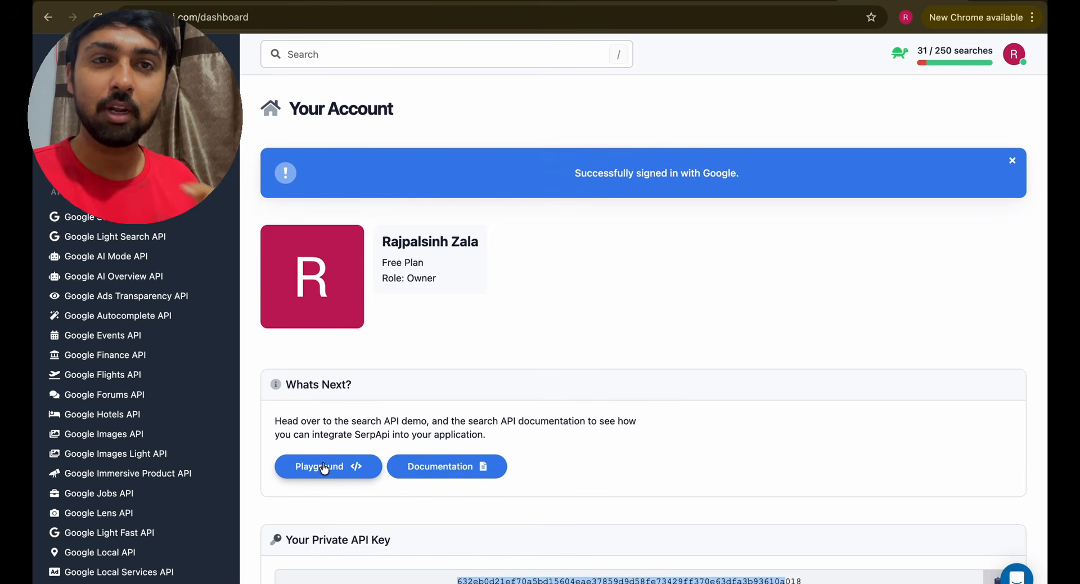
{"action": "scroll", "coordinate": [324, 467], "scroll_direction": "down", "scroll_amount": 3}
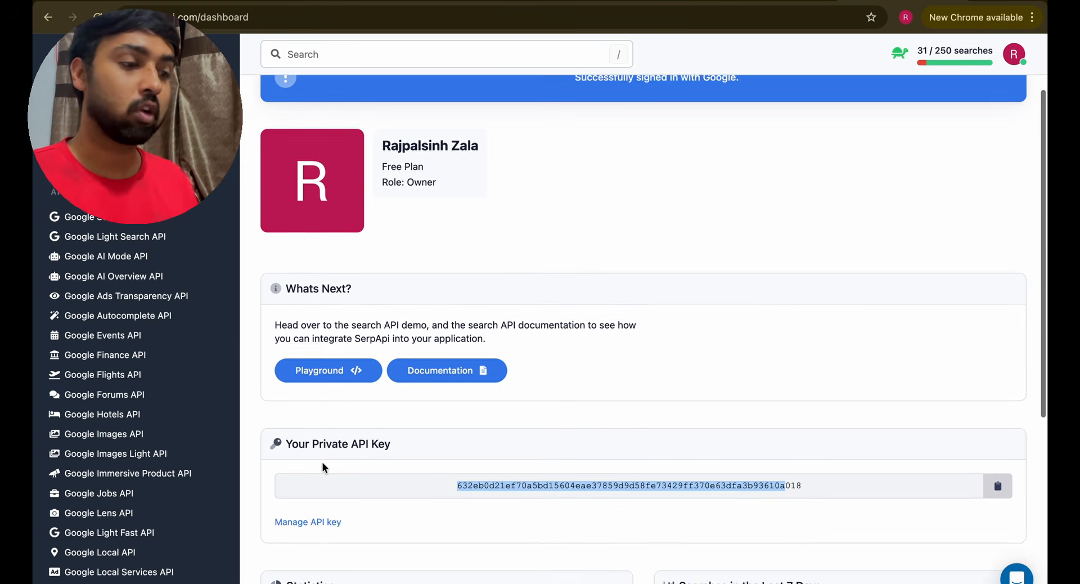
{"action": "scroll", "coordinate": [322, 466], "scroll_direction": "down", "scroll_amount": 3}
{"action": "scroll", "coordinate": [322, 466], "scroll_direction": "up", "scroll_amount": 4}
{"action": "scroll", "coordinate": [322, 466], "scroll_direction": "down", "scroll_amount": 1}
{"action": "left_click", "coordinate": [886, 446]}
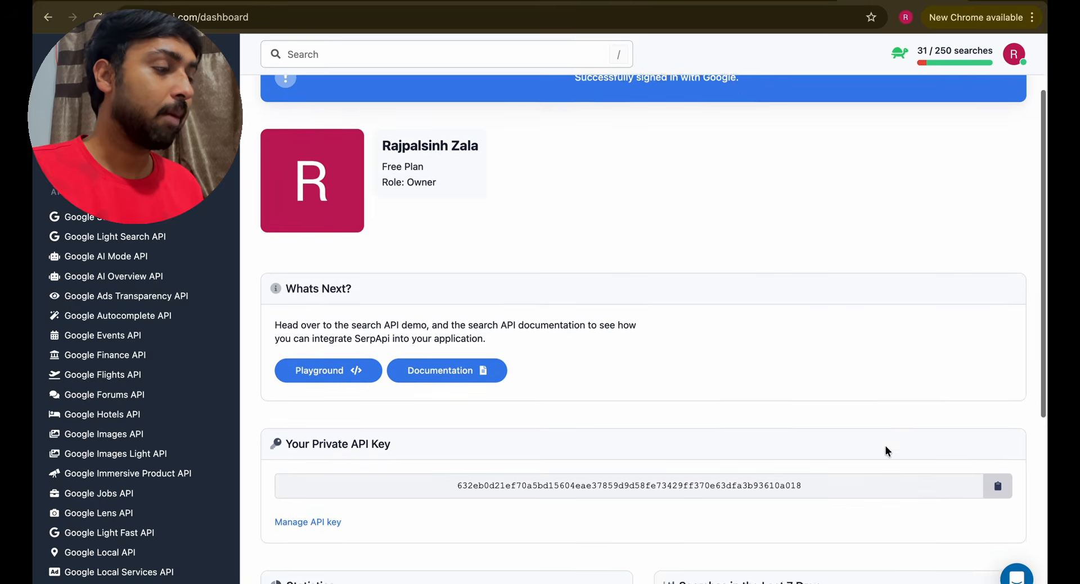
{"action": "left_click", "coordinate": [1005, 488]}
{"action": "key", "text": "super+grave"}
- Go to the Personal project's Credentials page and start creating a new variable
{"action": "key", "text": "ctrl+shift+Tab"}
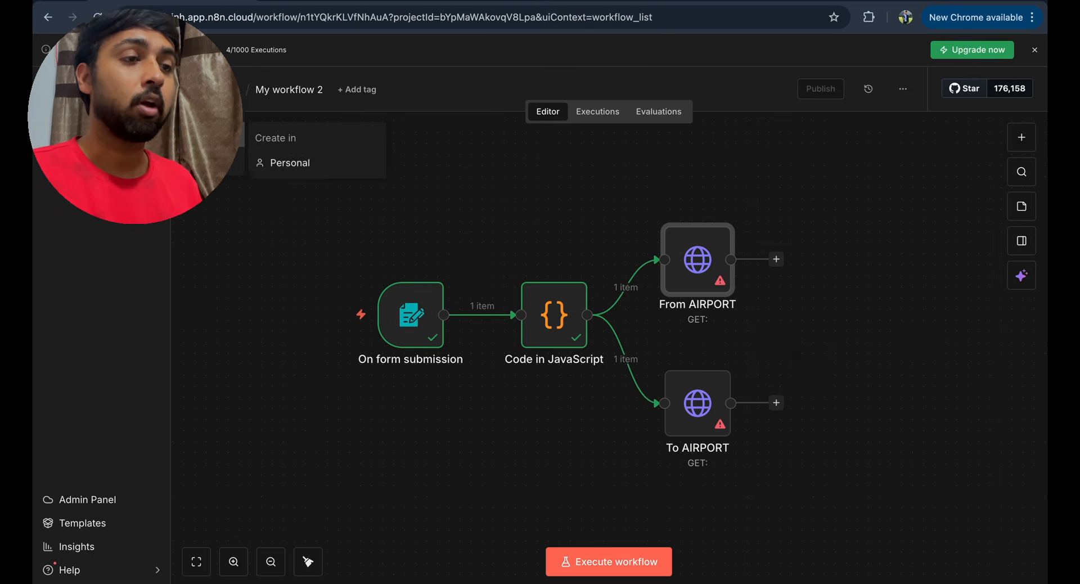
{"action": "left_click", "coordinate": [336, 163]}
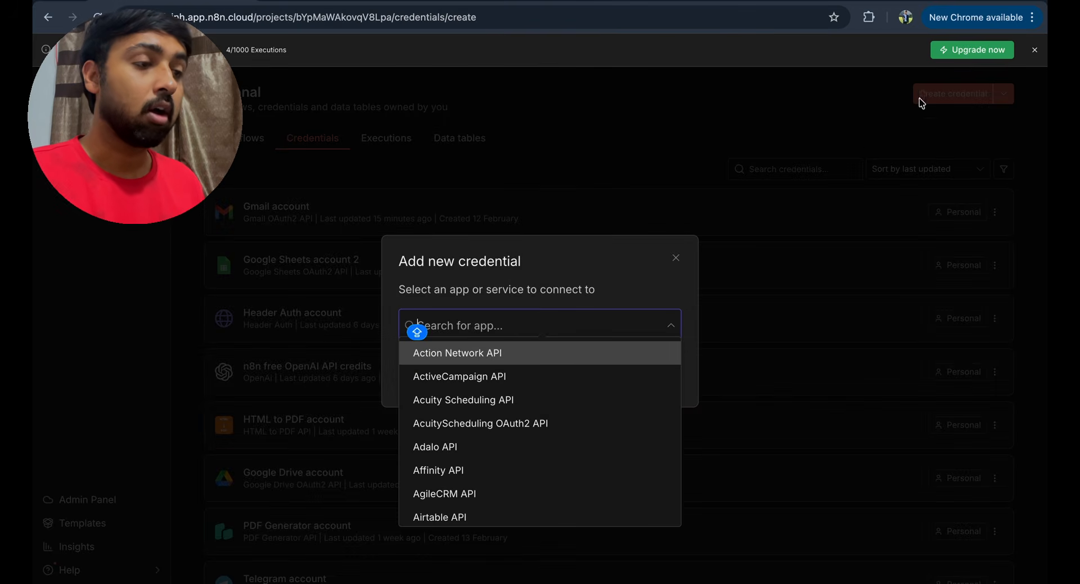
{"action": "left_click", "coordinate": [921, 103]}
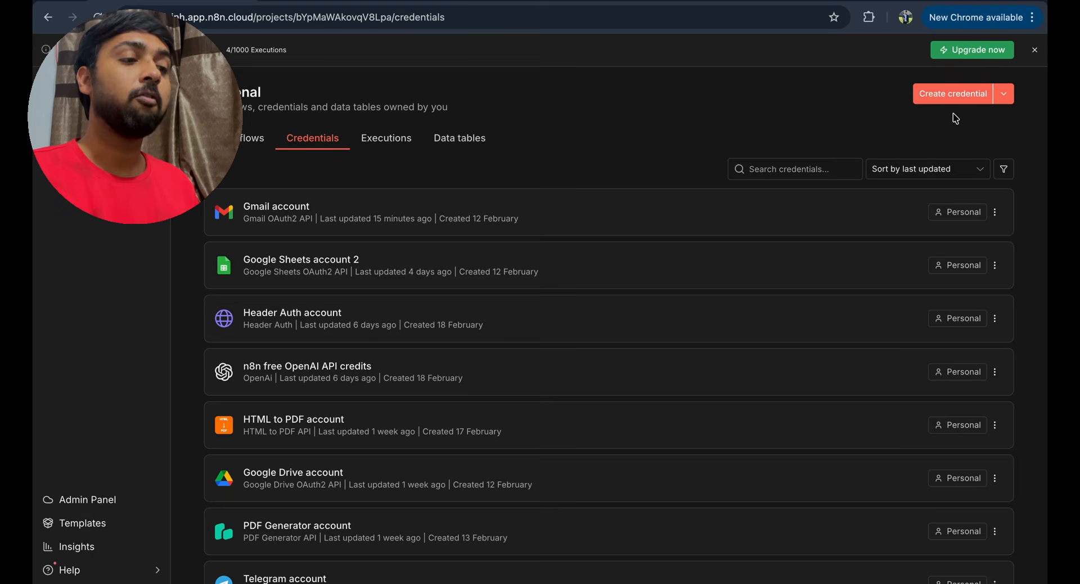
{"action": "left_click", "coordinate": [1004, 96]}
{"action": "left_click", "coordinate": [989, 149]}
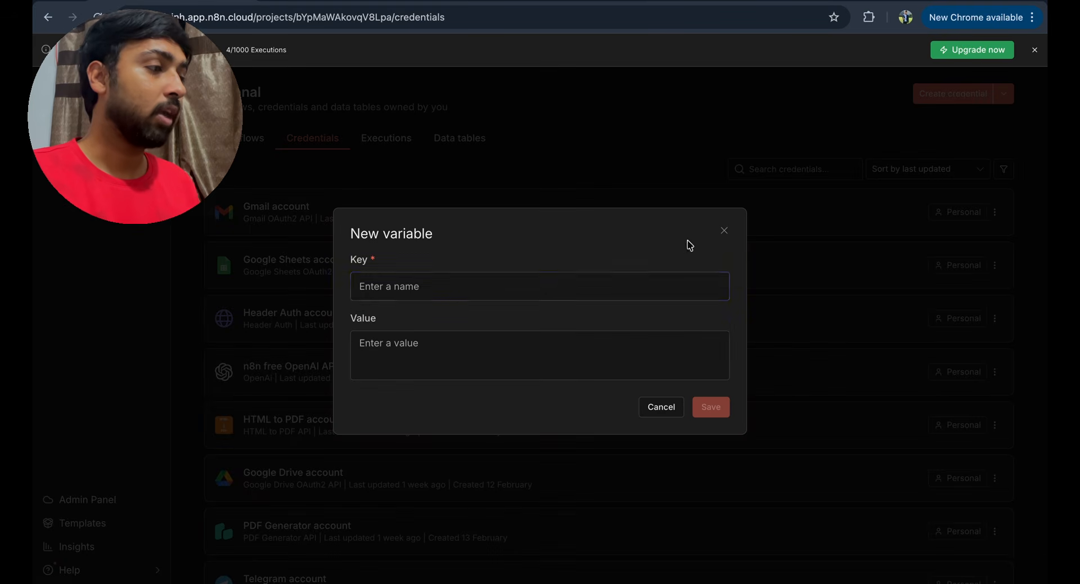
- Save variable SERP_API_KEY with the pasted SerpApi key, then open My workflow 2
{"action": "key", "text": "Caps_Lock"}
{"action": "type", "text": "V"}
{"action": "key", "text": "Caps_Lock"}
{"action": "type", "text": "ar"}
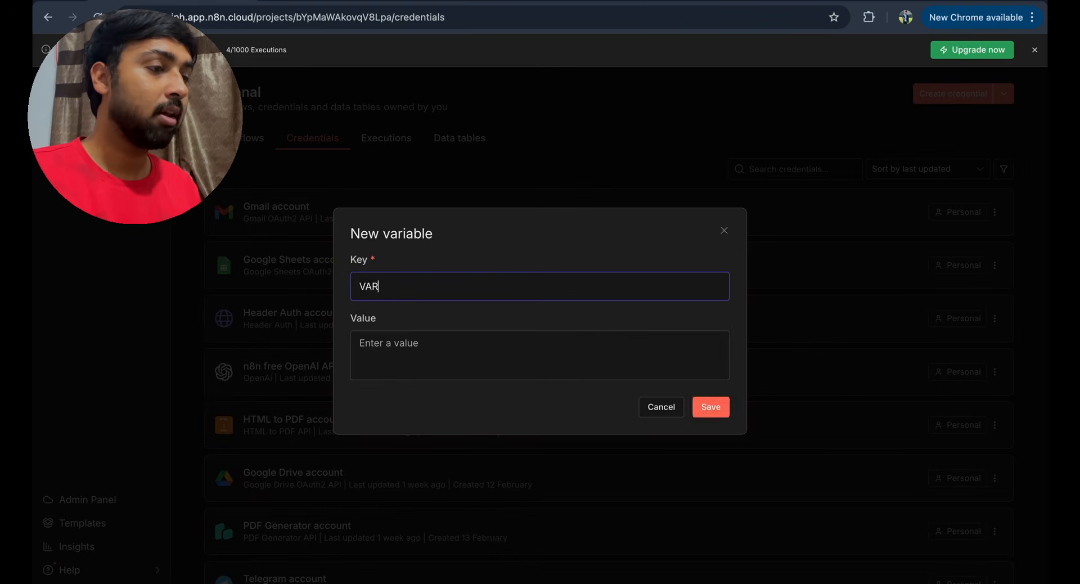
{"action": "key", "text": "BackSpace"}
{"action": "key", "text": "BackSpace"}
{"action": "key", "text": "BackSpace"}
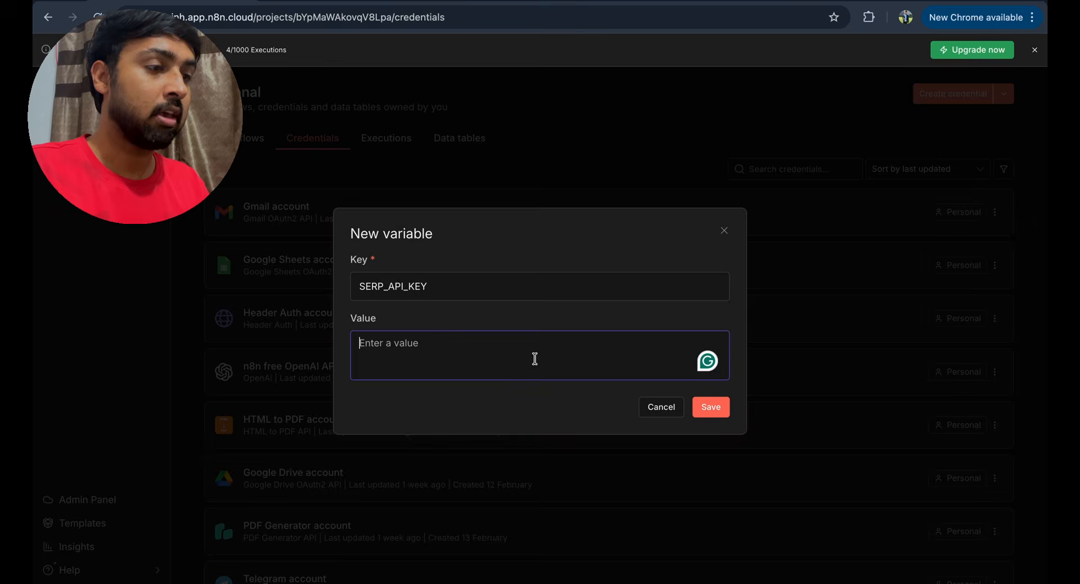
{"action": "key", "text": "super+v"}
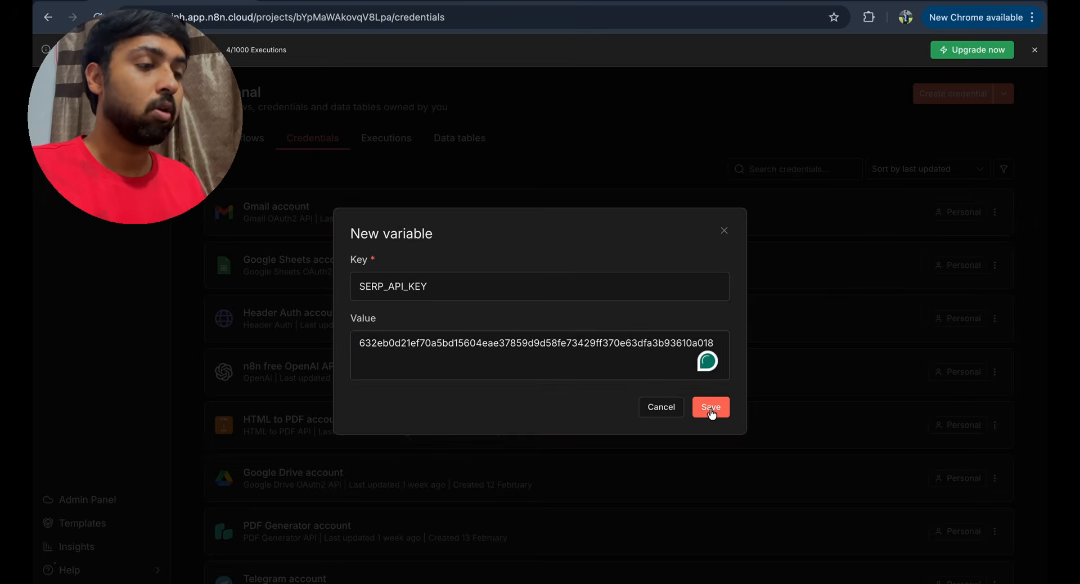
{"action": "left_click", "coordinate": [711, 409]}
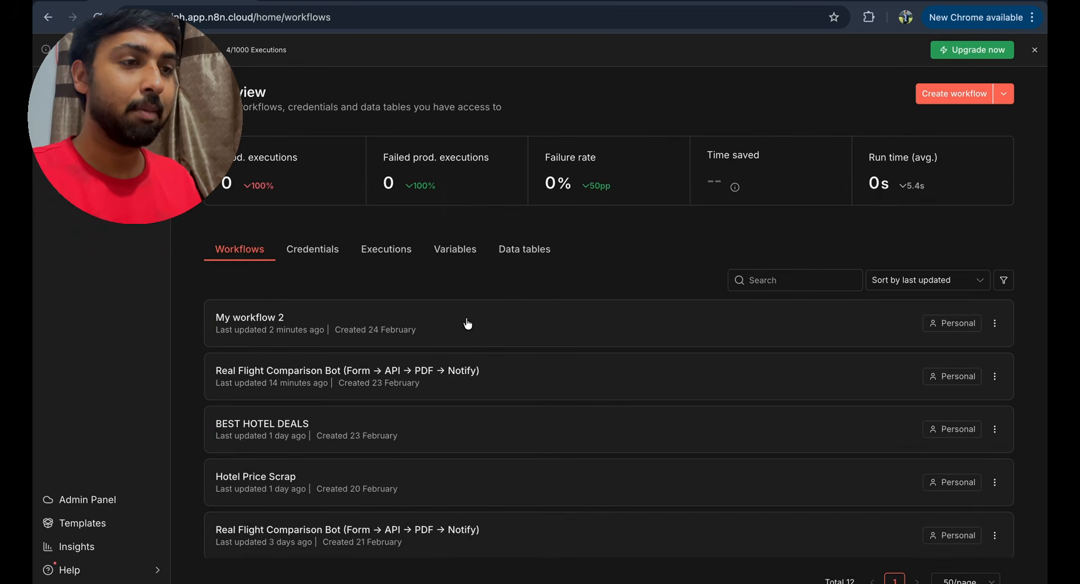
{"action": "left_click", "coordinate": [467, 323]}
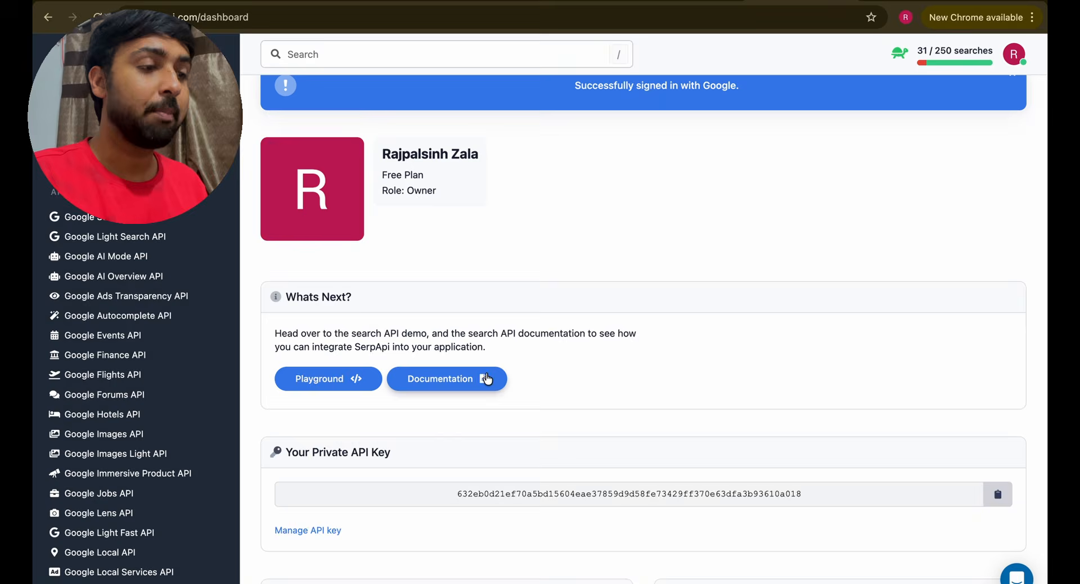
{"action": "left_click", "coordinate": [487, 379]}
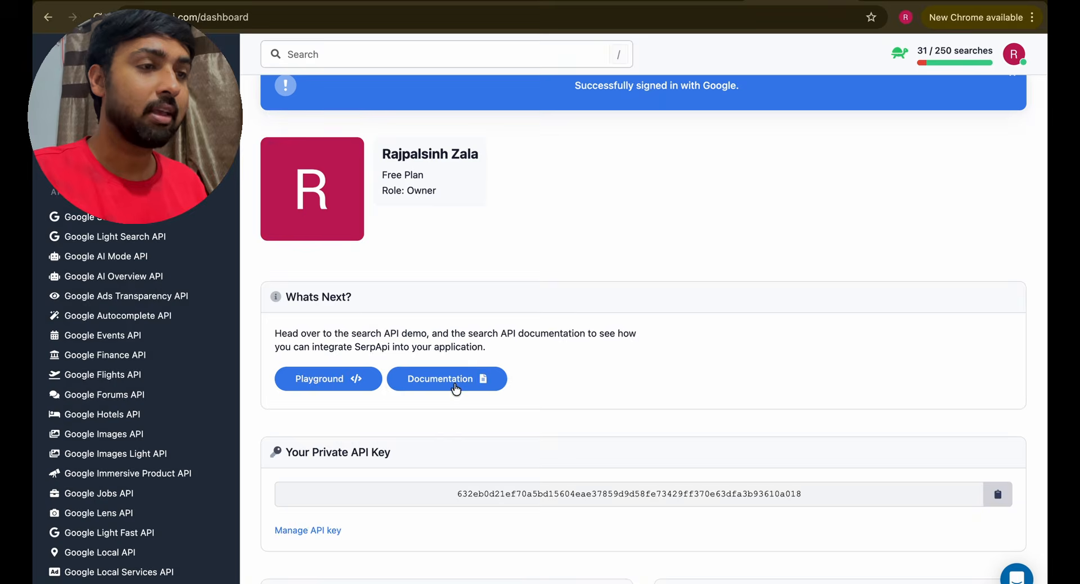
{"action": "left_click_drag", "start_coordinate": [405, 212], "coordinate": [500, 205]}
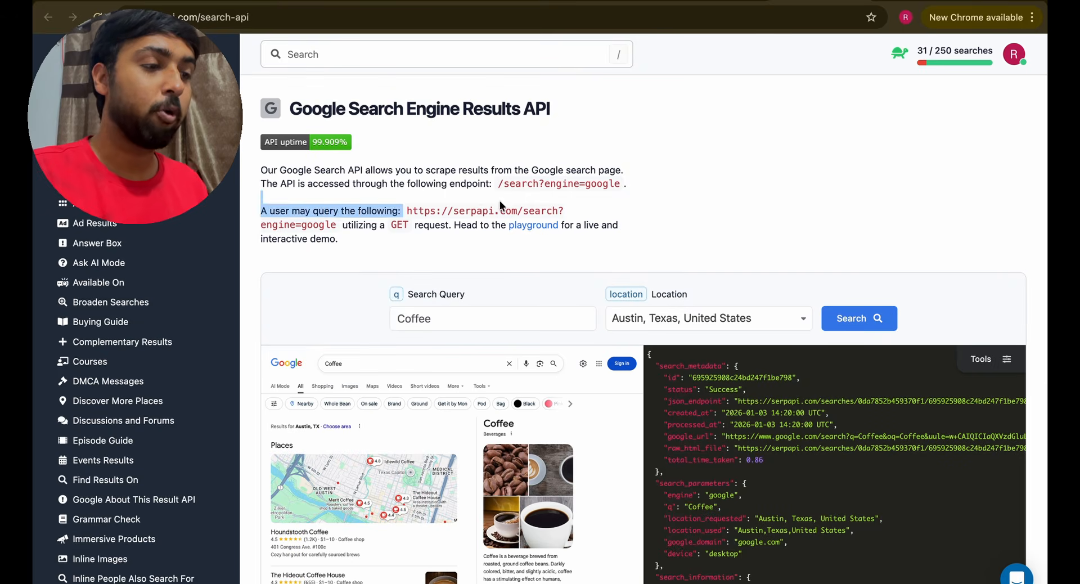
{"action": "left_click_drag", "start_coordinate": [572, 208], "coordinate": [529, 212]}
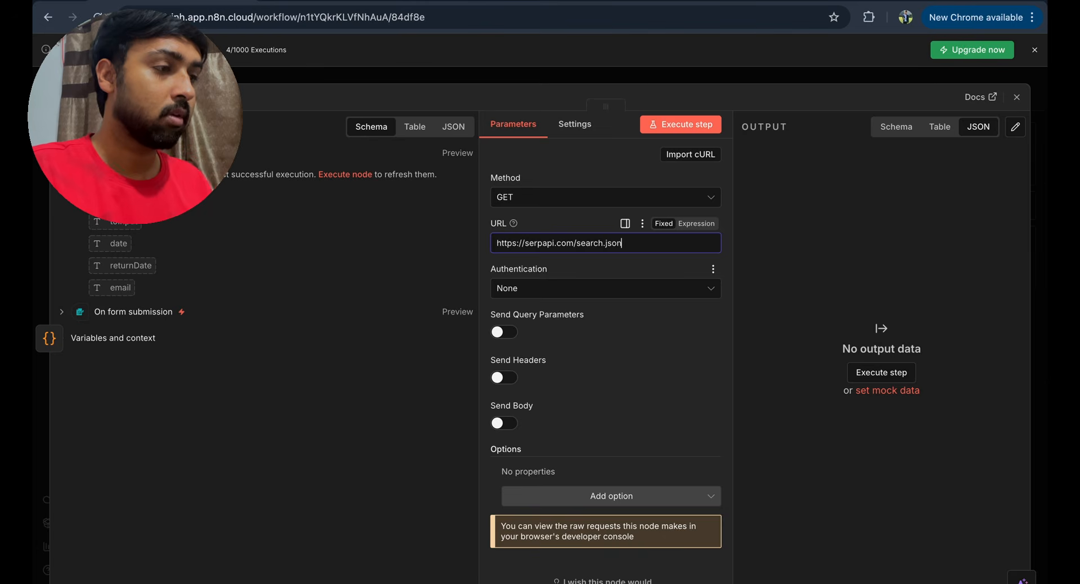
- Enable query parameters on From AIRPORT and add engine=google
{"action": "scroll", "coordinate": [651, 309], "scroll_direction": "down", "scroll_amount": 1}
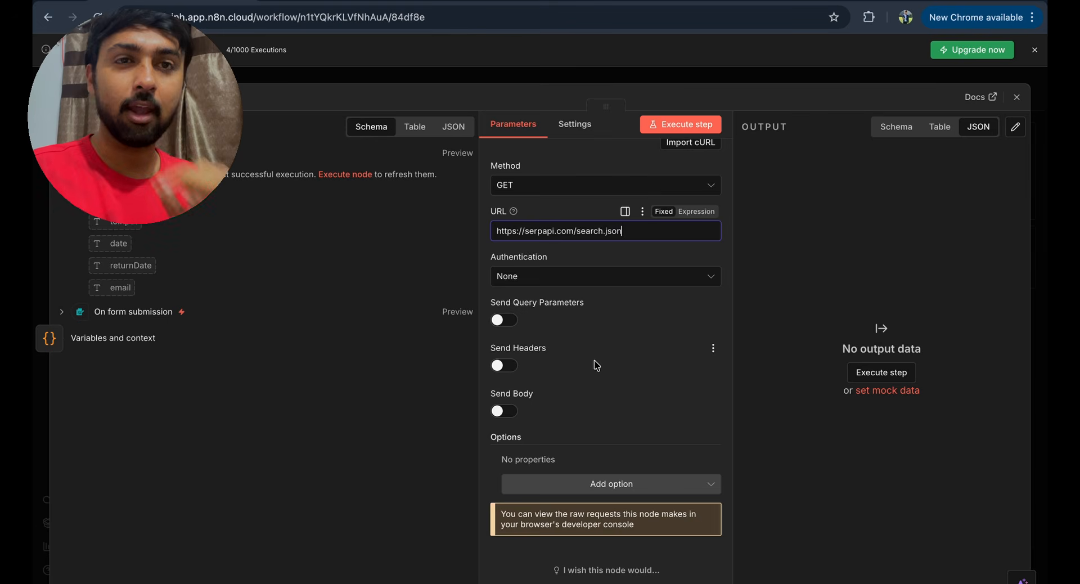
{"action": "left_click", "coordinate": [502, 320]}
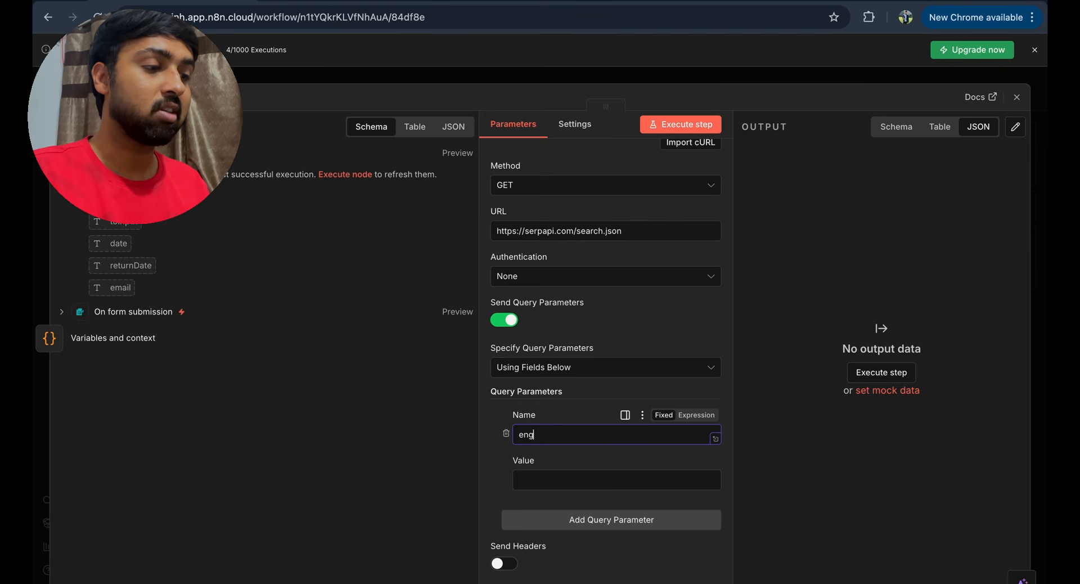
{"action": "type", "text": "go"}
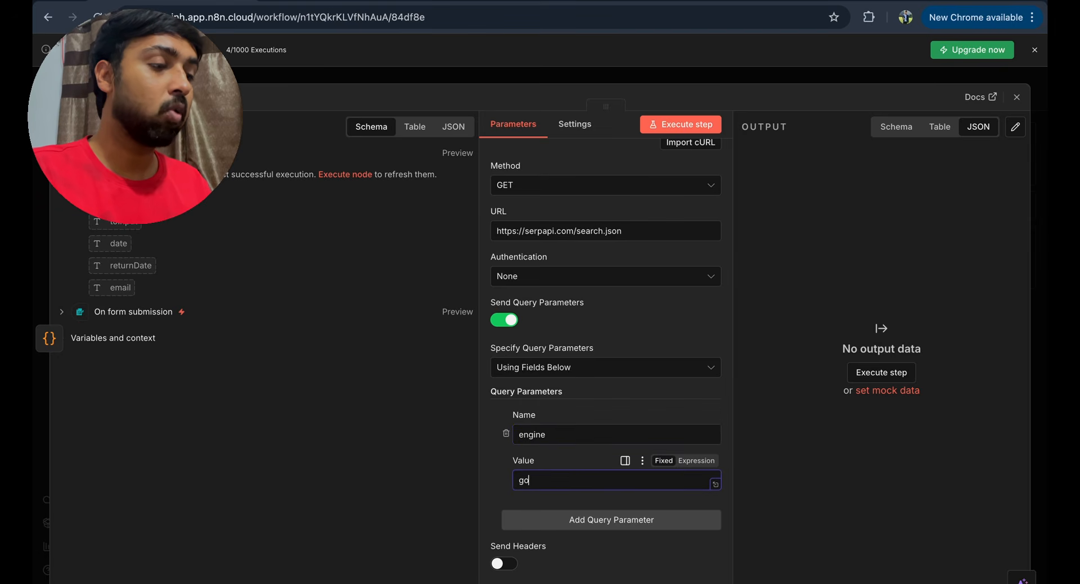
{"action": "type", "text": "ogle"}
{"action": "scroll", "coordinate": [606, 360], "scroll_direction": "down", "scroll_amount": 1}
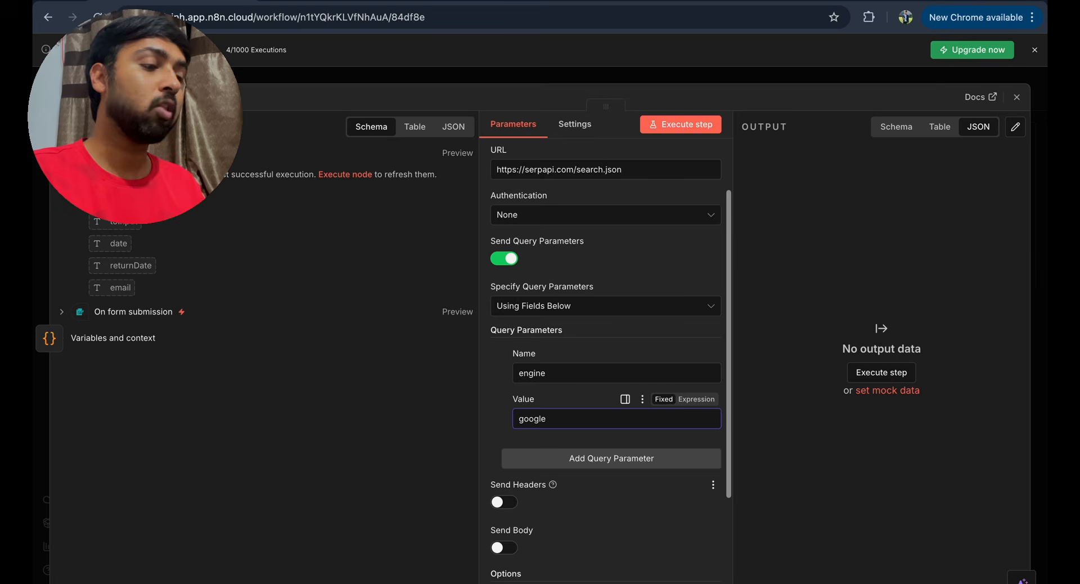
- Add parameter q set to {{ $json.fromInput }} airport IATA code
{"action": "left_click", "coordinate": [589, 458]}
{"action": "scroll", "coordinate": [588, 458], "scroll_direction": "down", "scroll_amount": 1}
{"action": "left_click", "coordinate": [564, 421]}
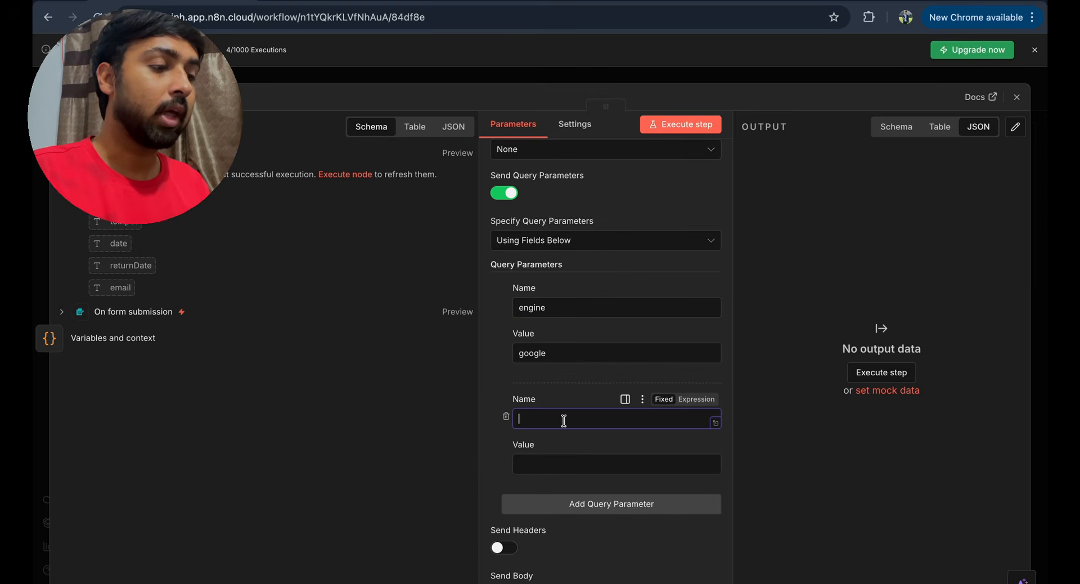
{"action": "key", "text": "Tab"}
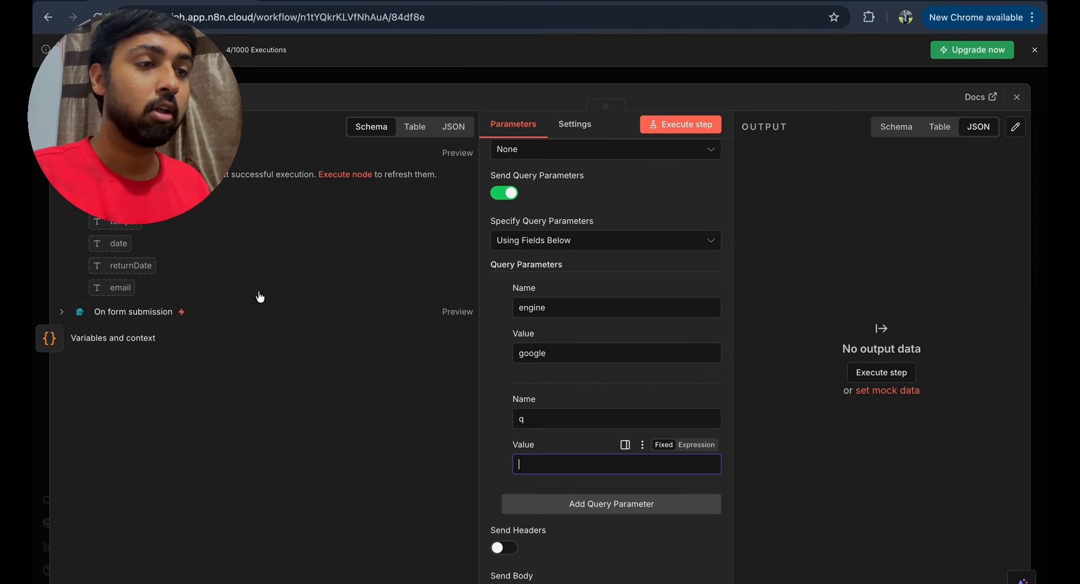
{"action": "left_click_drag", "start_coordinate": [119, 219], "coordinate": [542, 467]}
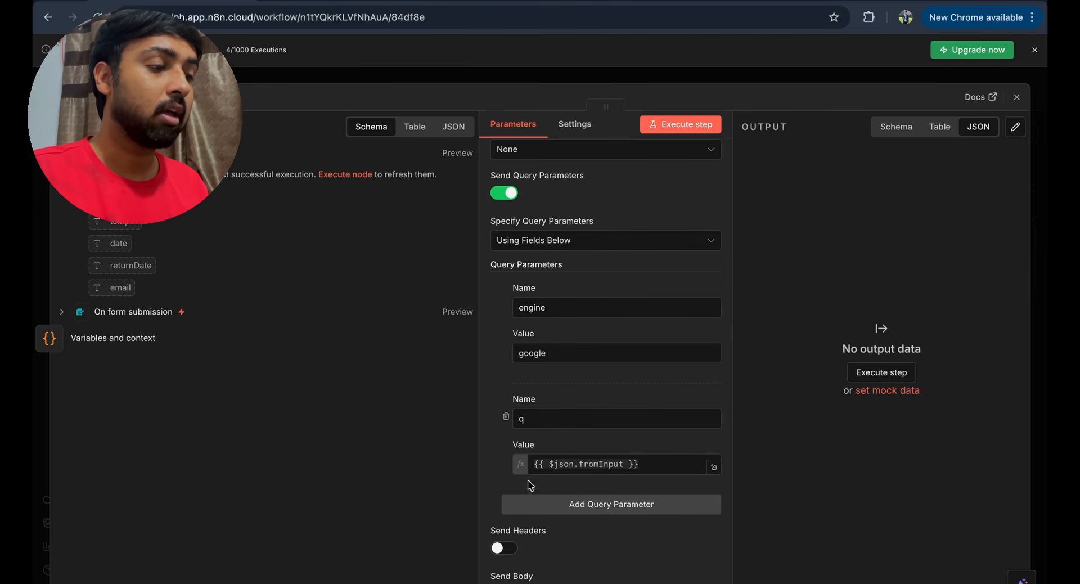
{"action": "left_click", "coordinate": [644, 462]}
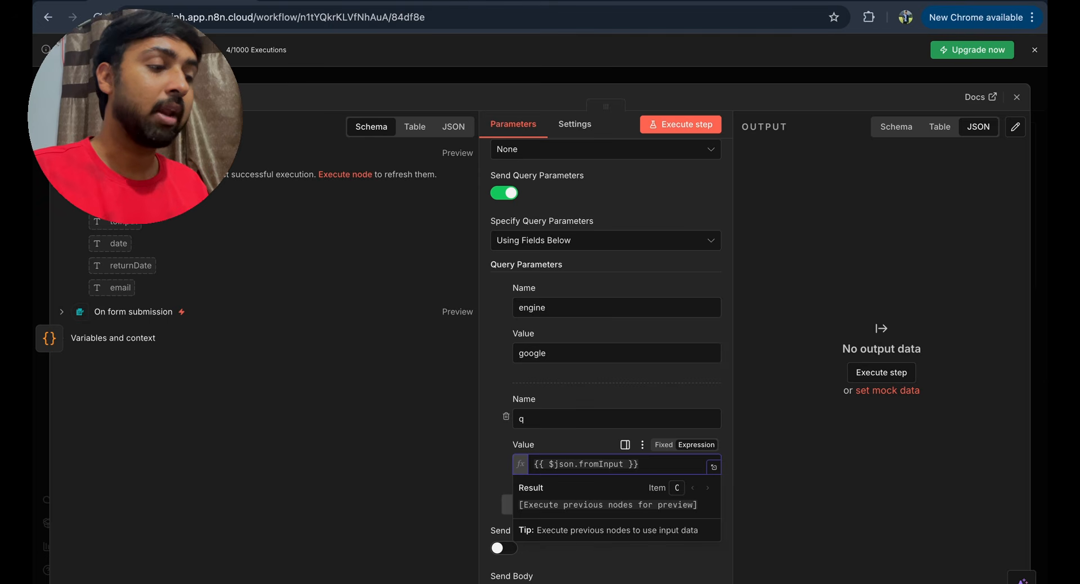
{"action": "type", "text": "airport IATA code"}
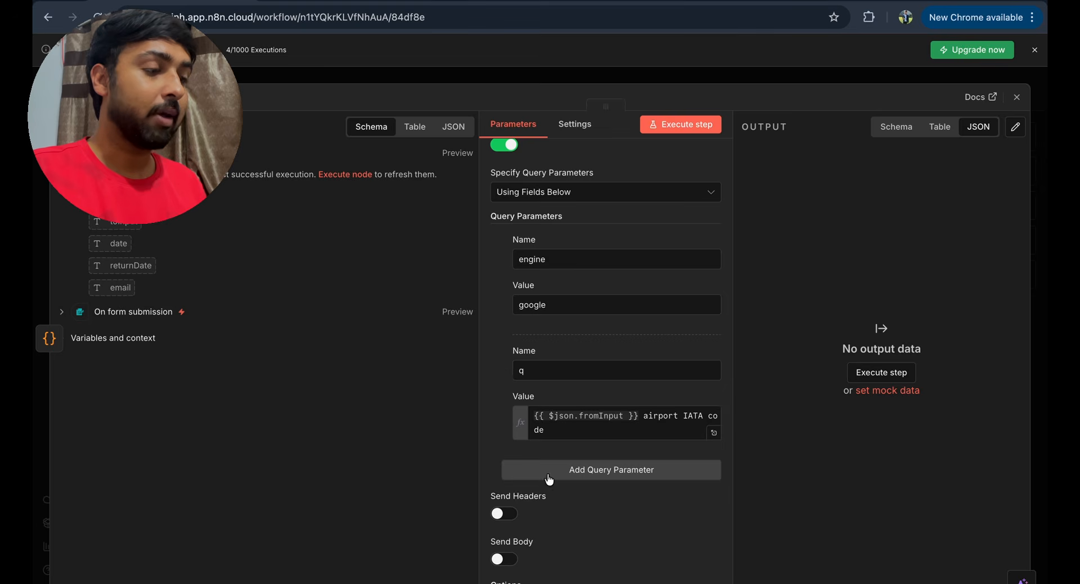
- Add api_key set to {{ $vars.SERP_API_KEY }} and close the From AIRPORT node
{"action": "left_click", "coordinate": [550, 476]}
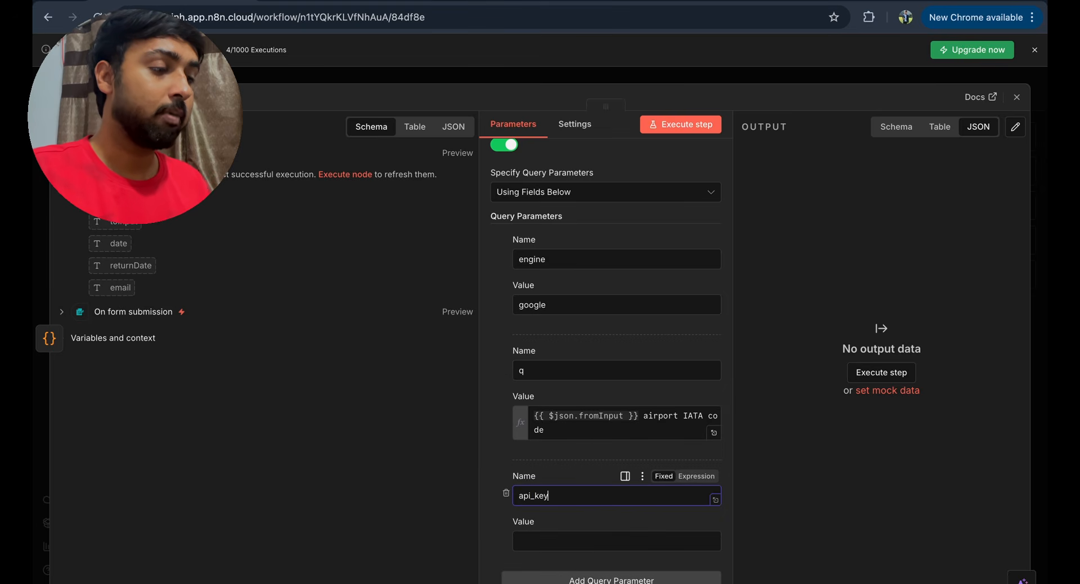
{"action": "left_click", "coordinate": [550, 539]}
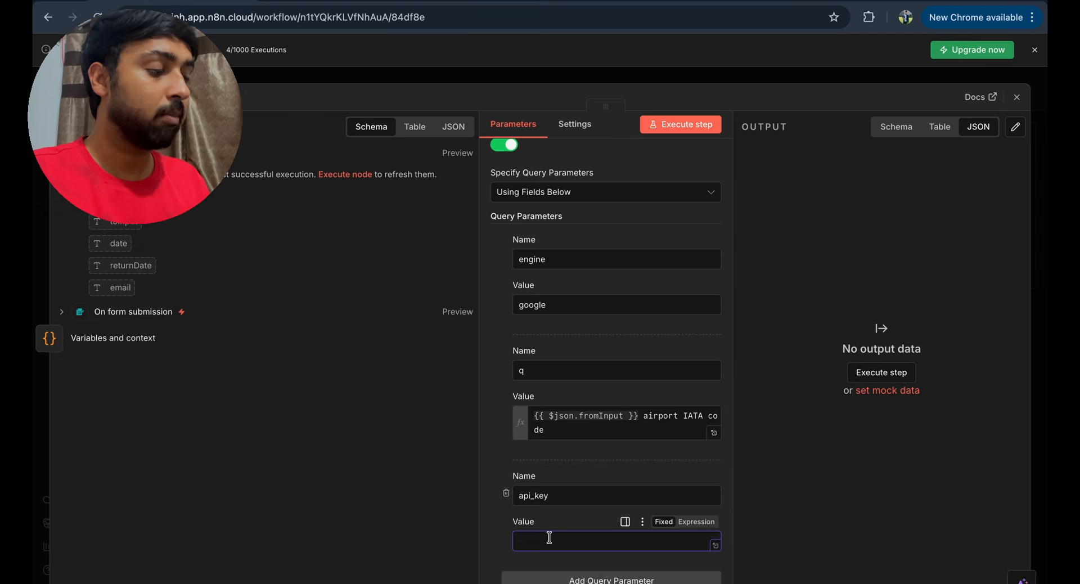
{"action": "type", "text": "{{ $vars.SE"}
{"action": "key", "text": "Return"}
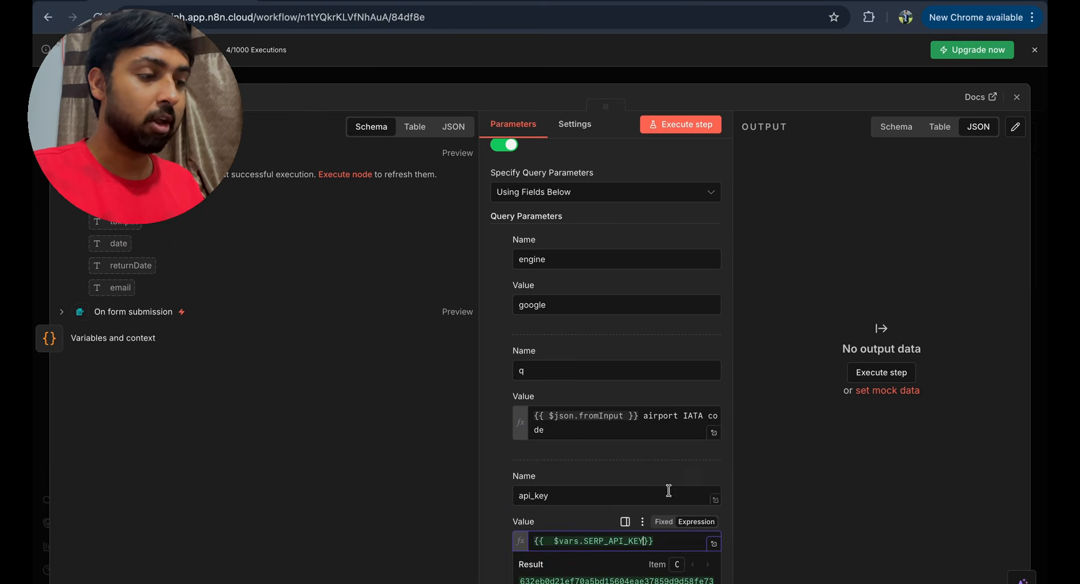
{"action": "left_click", "coordinate": [490, 509]}
{"action": "scroll", "coordinate": [489, 508], "scroll_direction": "down", "scroll_amount": 5}
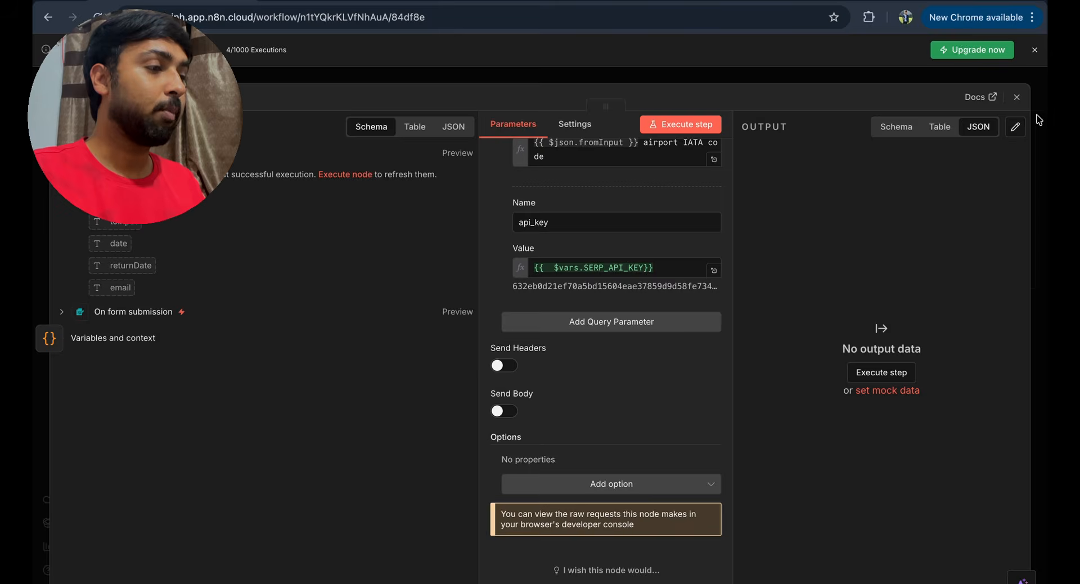
{"action": "left_click", "coordinate": [1017, 97]}
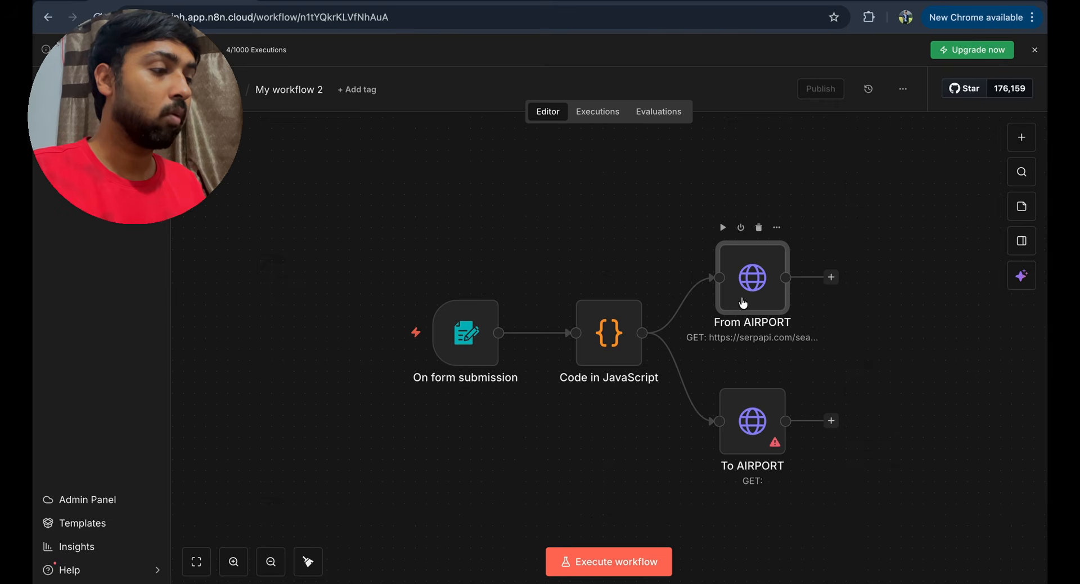
- Check the To AIRPORT node's request URL
{"action": "double_click", "coordinate": [757, 418]}
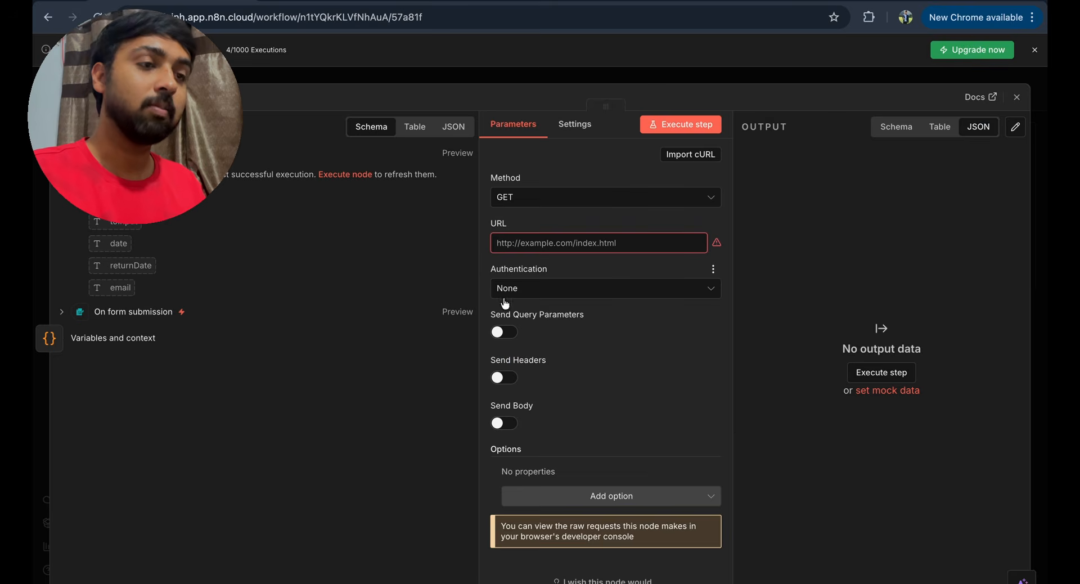
{"action": "left_click", "coordinate": [586, 246]}
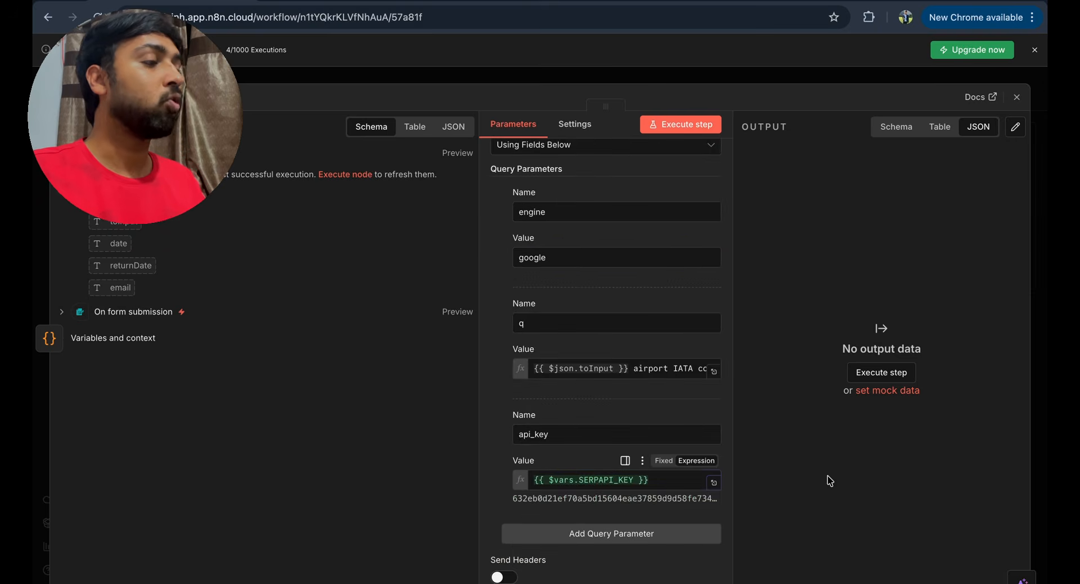
{"action": "left_click", "coordinate": [1018, 98]}
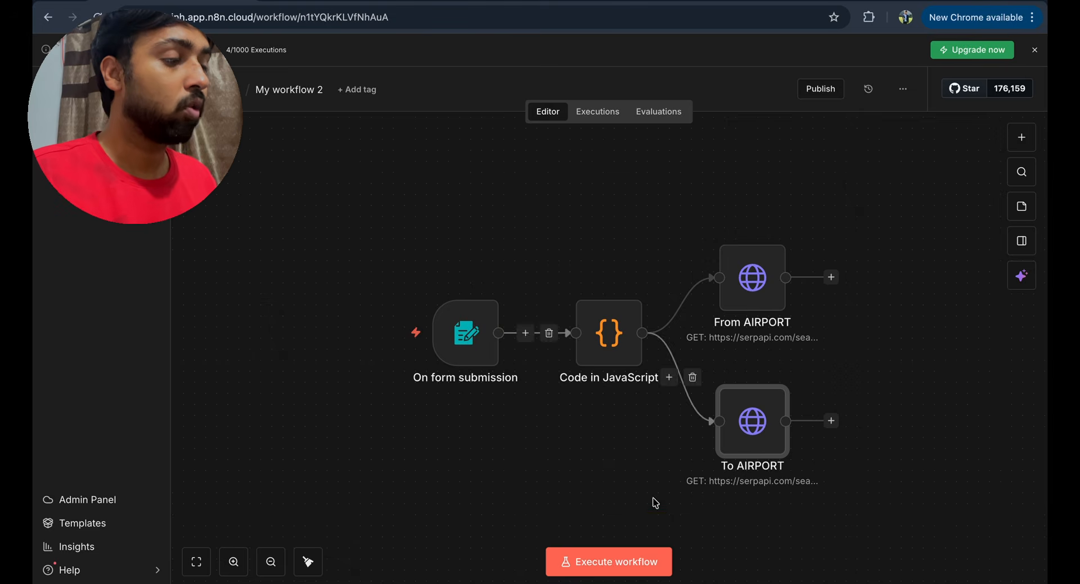
- Run the workflow and submit the test flight form with the trip details
{"action": "left_click", "coordinate": [646, 548]}
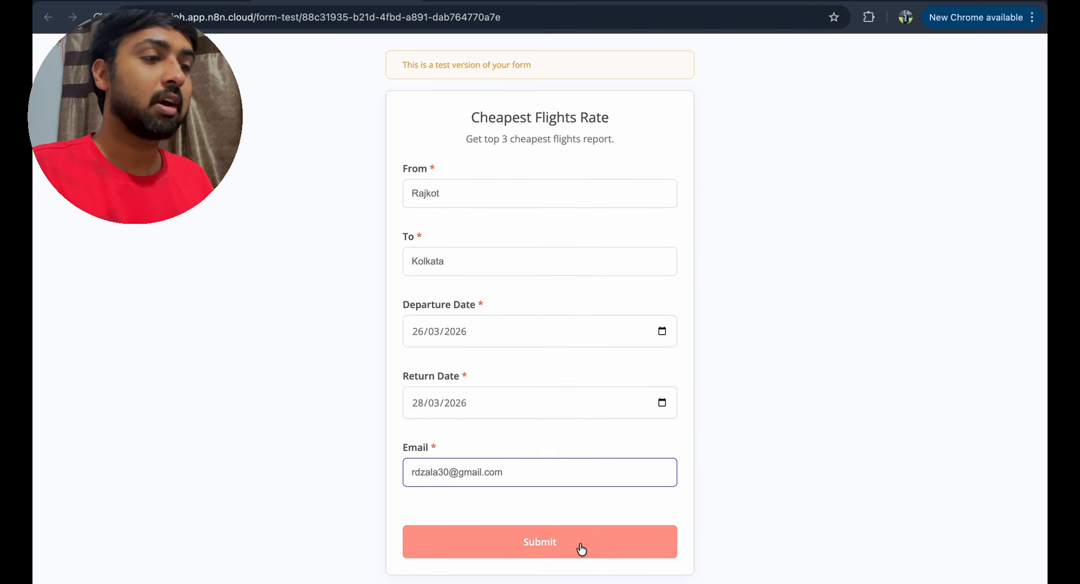
{"action": "left_click", "coordinate": [581, 549]}
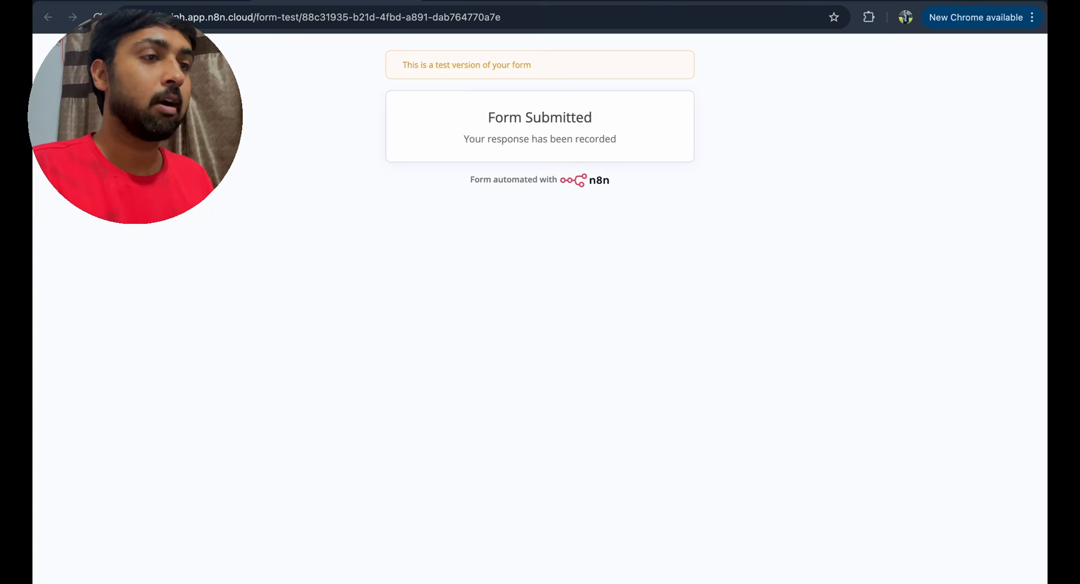
{"action": "left_click", "coordinate": [208, 3]}
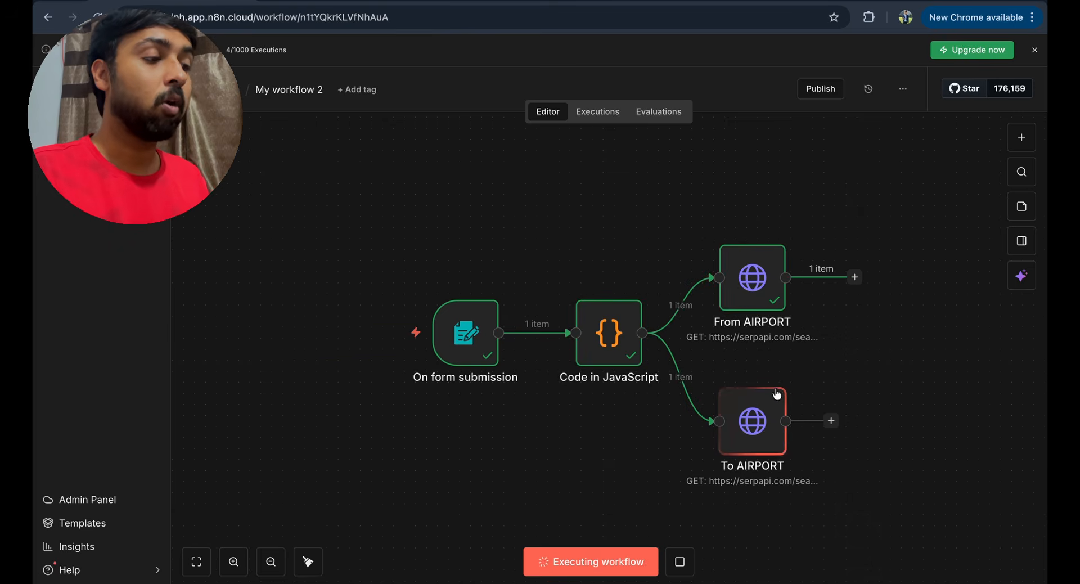
{"action": "double_click", "coordinate": [756, 291]}
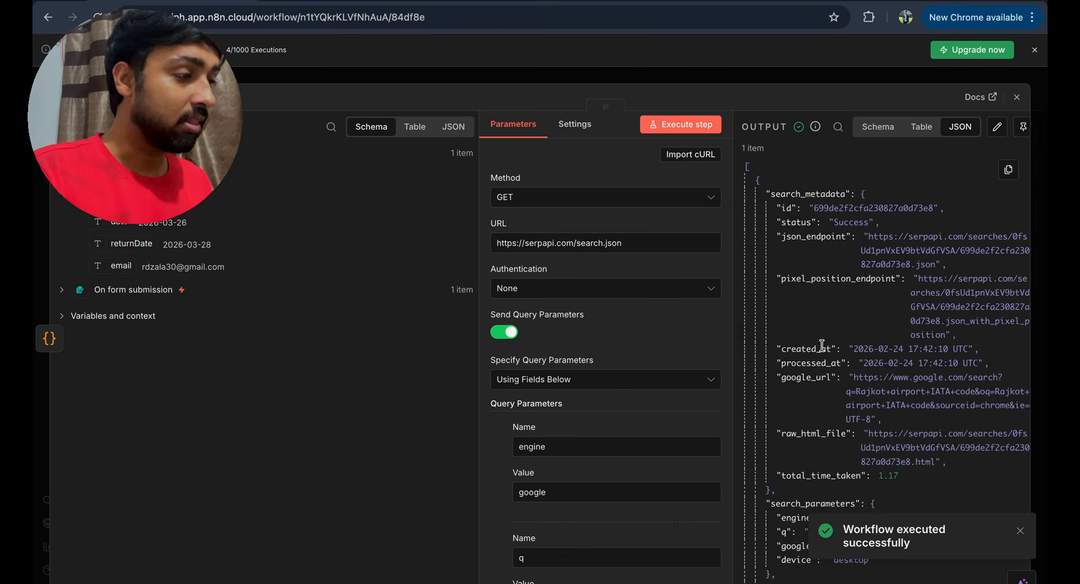
{"action": "scroll", "coordinate": [822, 345], "scroll_direction": "down", "scroll_amount": 4}
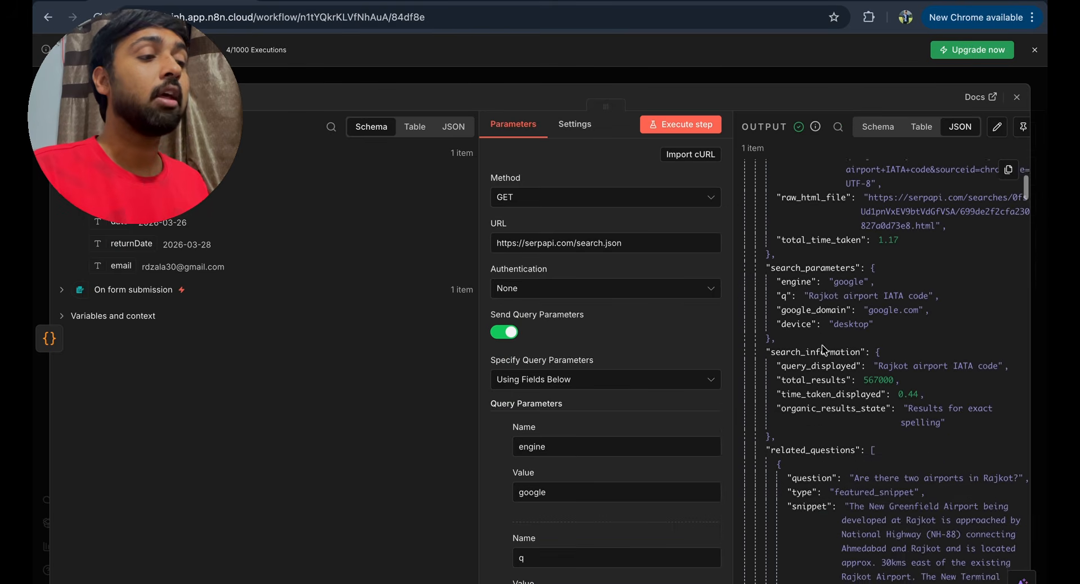
{"action": "scroll", "coordinate": [822, 345], "scroll_direction": "up", "scroll_amount": 5}
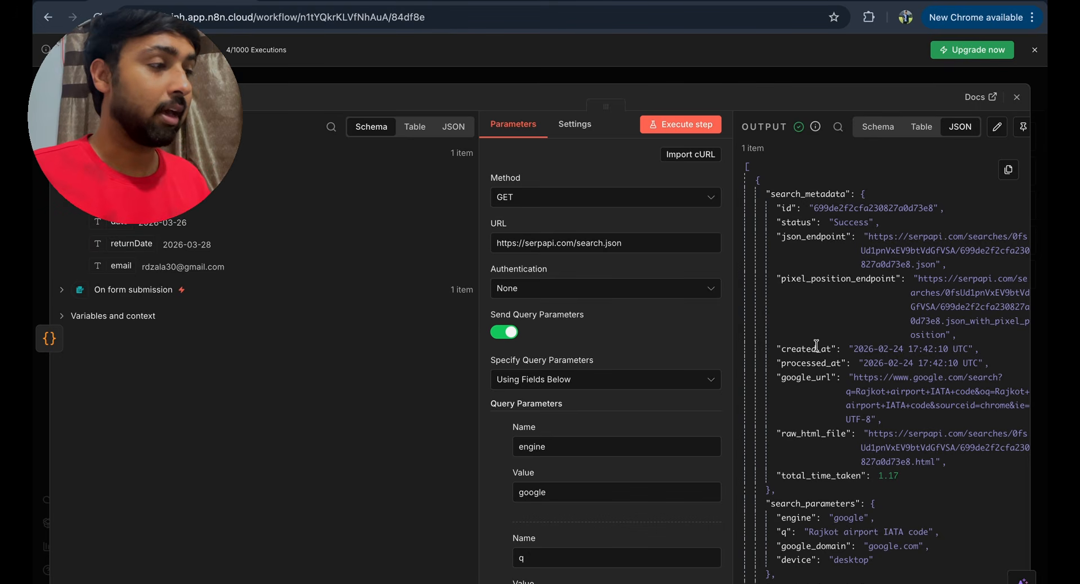
{"action": "scroll", "coordinate": [823, 382], "scroll_direction": "down", "scroll_amount": 2}
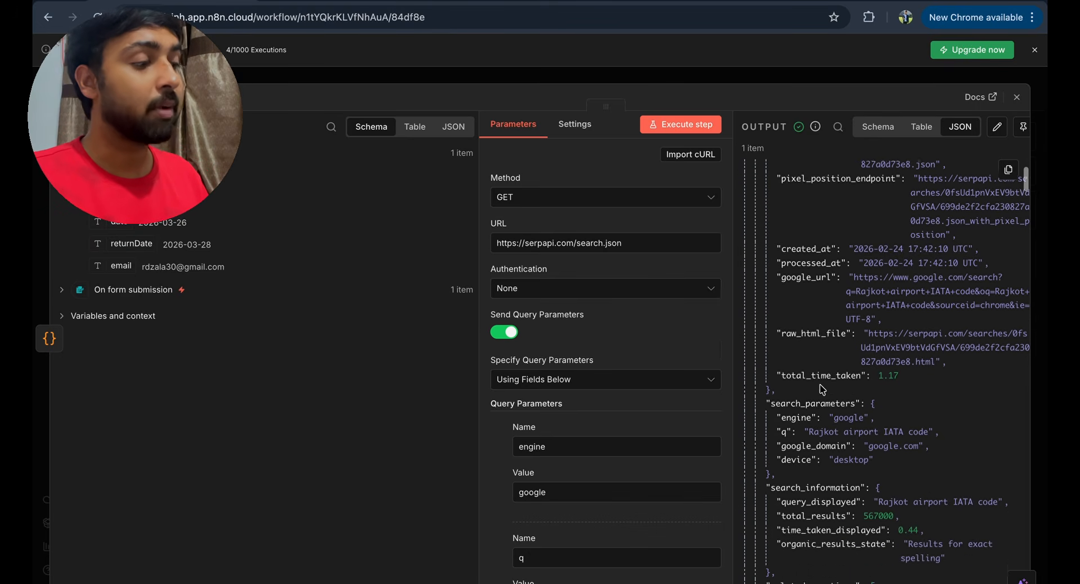
{"action": "scroll", "coordinate": [822, 388], "scroll_direction": "down", "scroll_amount": 8}
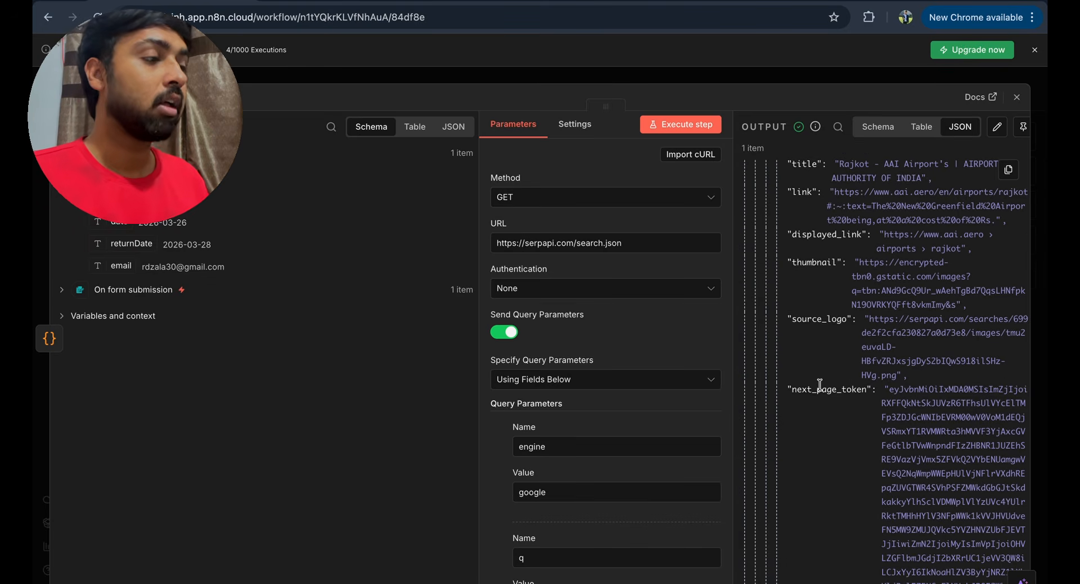
{"action": "scroll", "coordinate": [839, 408], "scroll_direction": "down", "scroll_amount": 15}
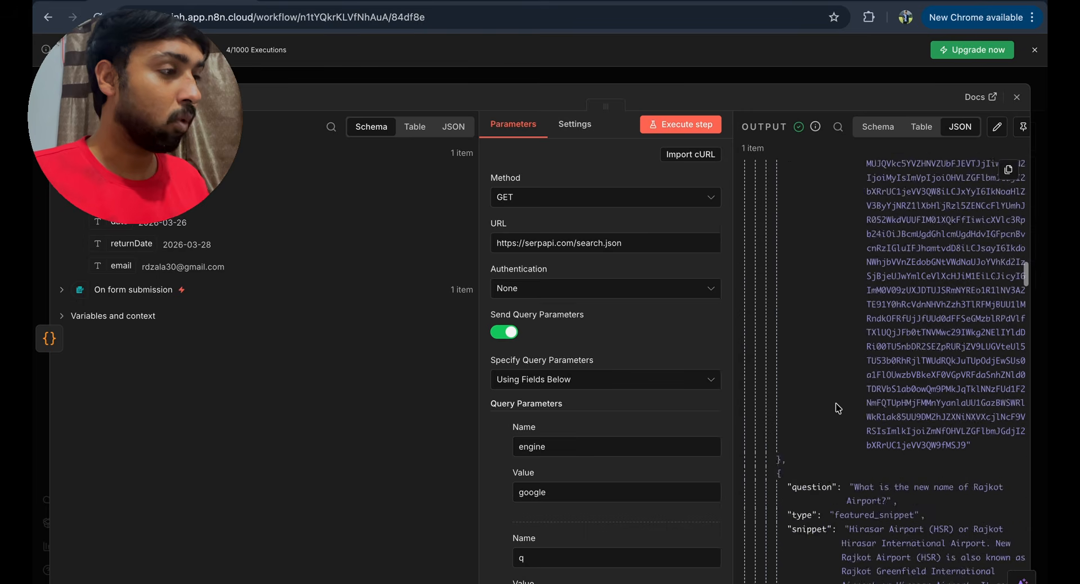
{"action": "scroll", "coordinate": [838, 408], "scroll_direction": "down", "scroll_amount": 10}
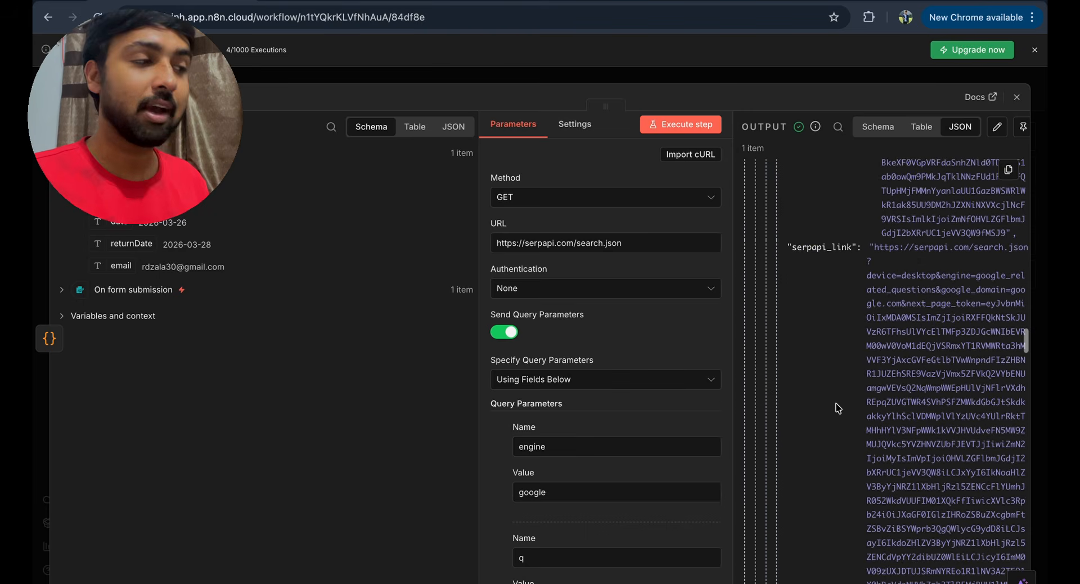
{"action": "scroll", "coordinate": [839, 408], "scroll_direction": "down", "scroll_amount": 10}
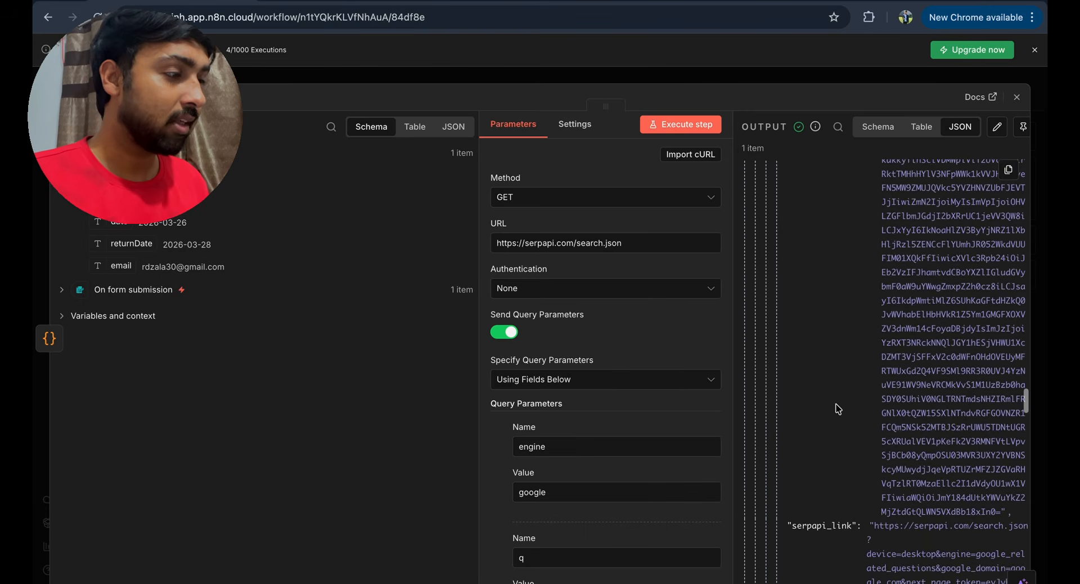
{"action": "key", "text": "Escape"}
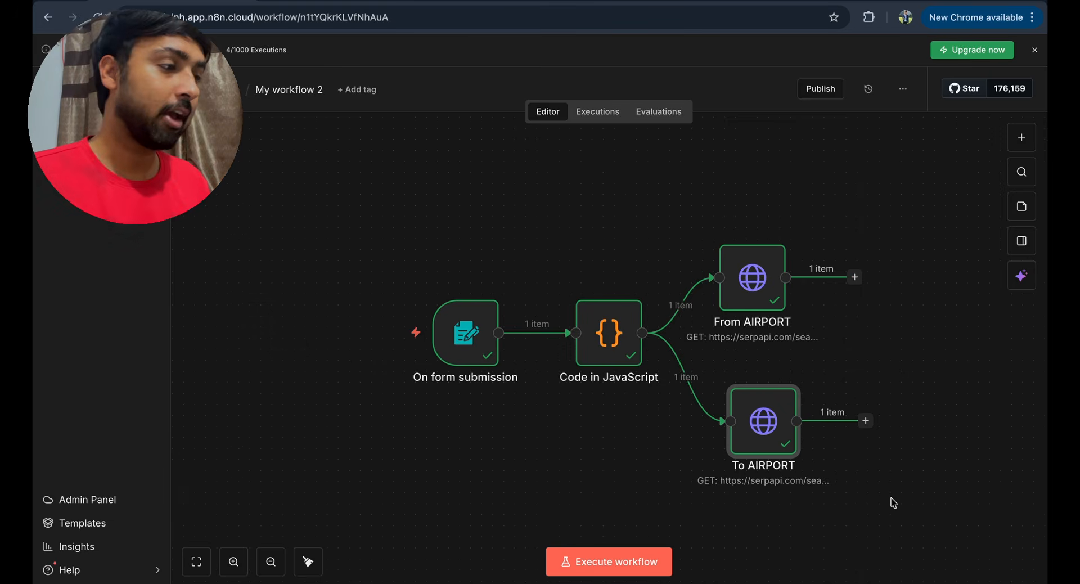
- Add a Merge node after From AIRPORT
{"action": "left_click", "coordinate": [855, 276]}
{"action": "type", "text": "m"}
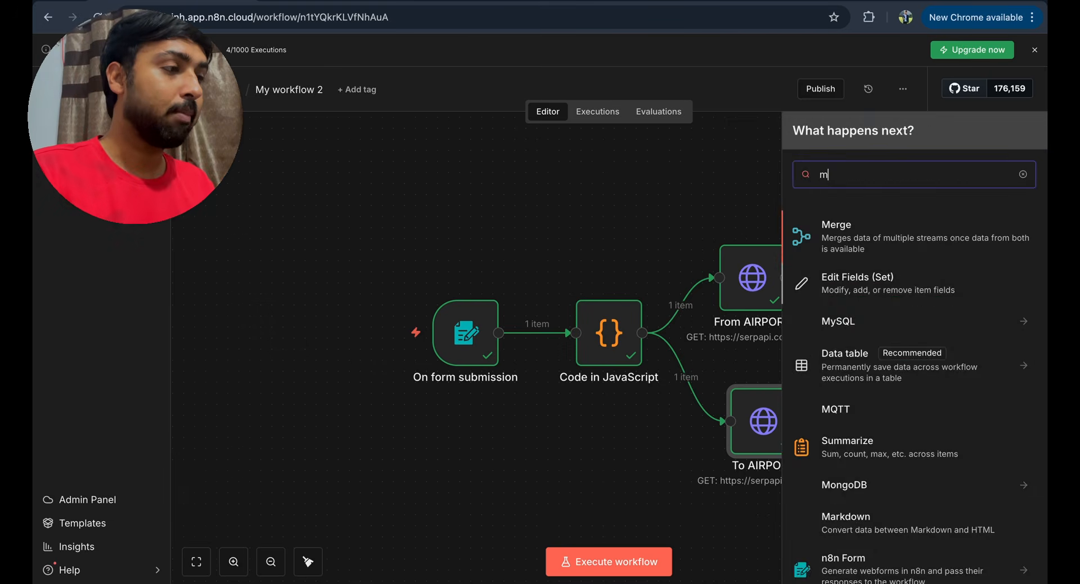
{"action": "type", "text": "erge"}
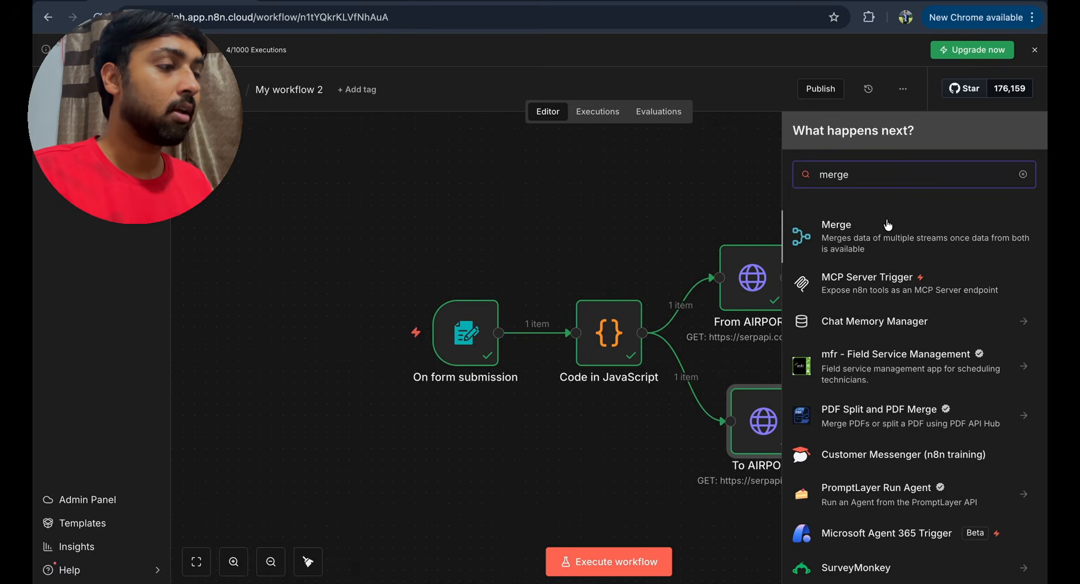
{"action": "left_click", "coordinate": [887, 228]}
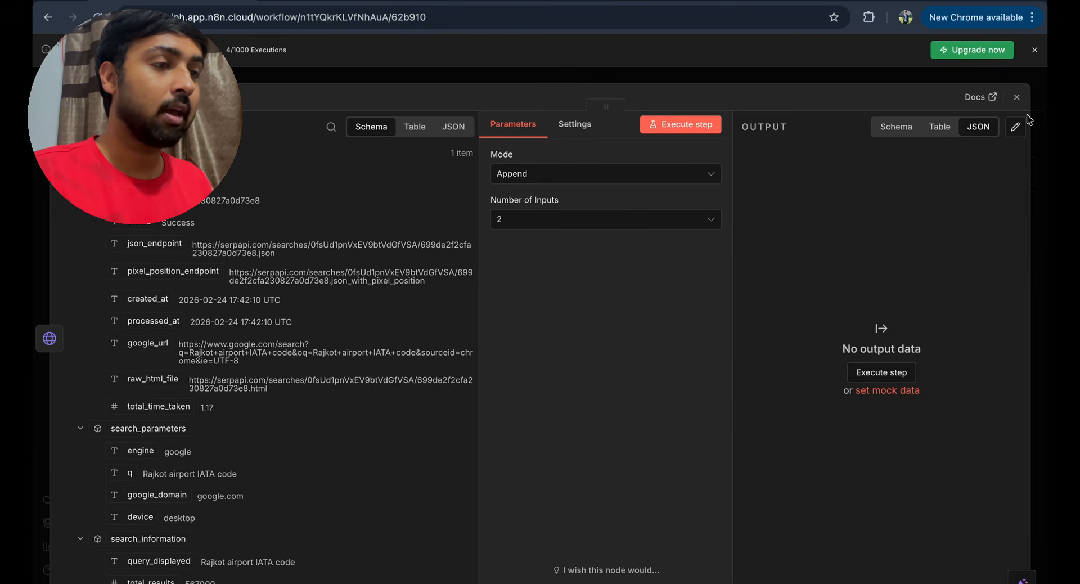
{"action": "left_click", "coordinate": [1017, 97]}
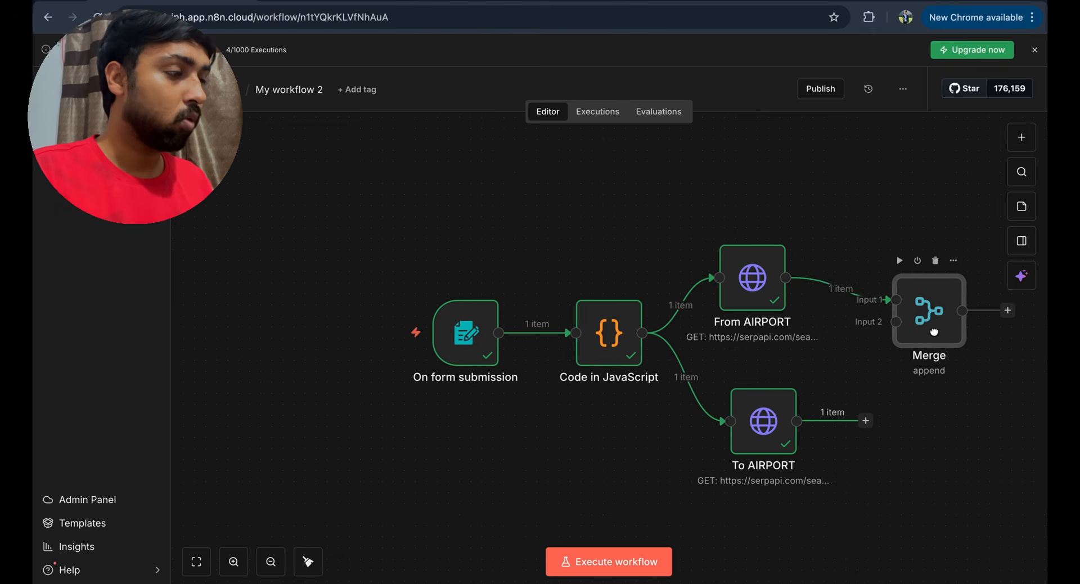
- Connect To AIRPORT to Merge input 2, tidy the layout, and execute for 2 items
{"action": "left_click_drag", "start_coordinate": [934, 332], "coordinate": [956, 387]}
{"action": "left_click_drag", "start_coordinate": [865, 420], "coordinate": [916, 381]}
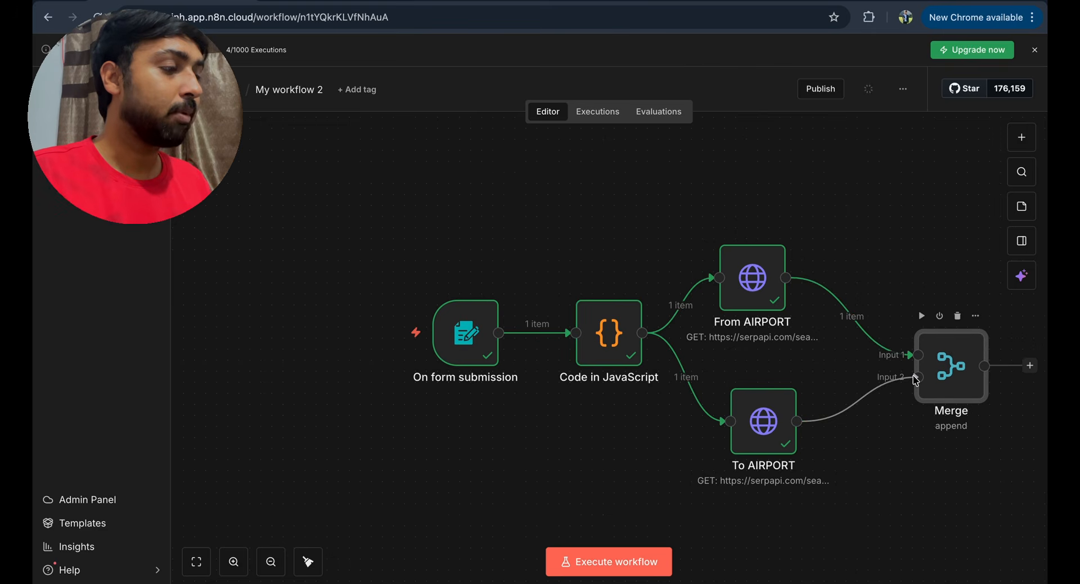
{"action": "key", "text": "shift+alt+t"}
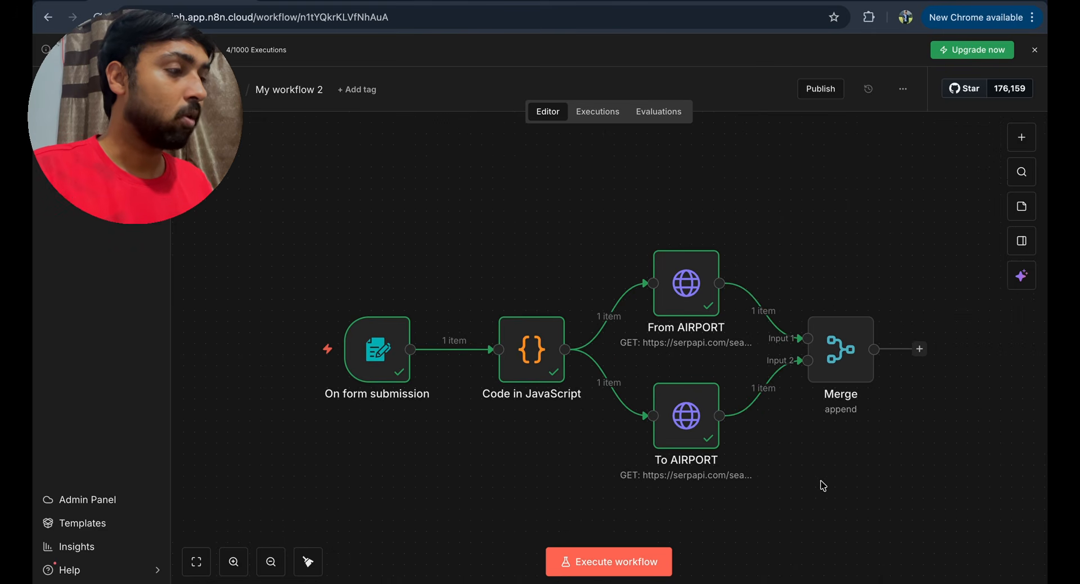
{"action": "left_click", "coordinate": [812, 300]}
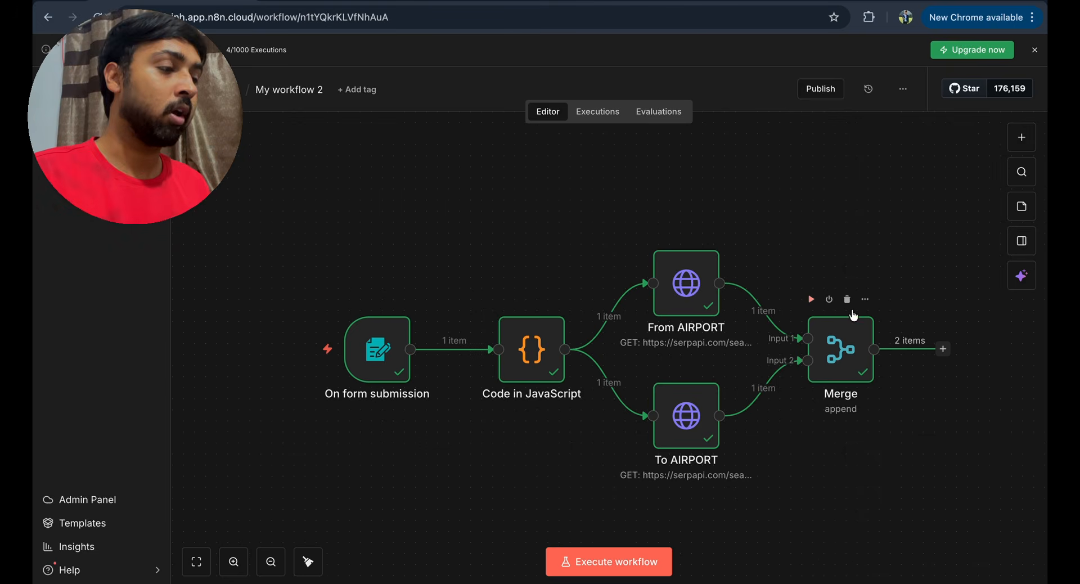
{"action": "scroll", "coordinate": [851, 310], "scroll_direction": "right", "scroll_amount": 2}
{"action": "left_click", "coordinate": [898, 347]}
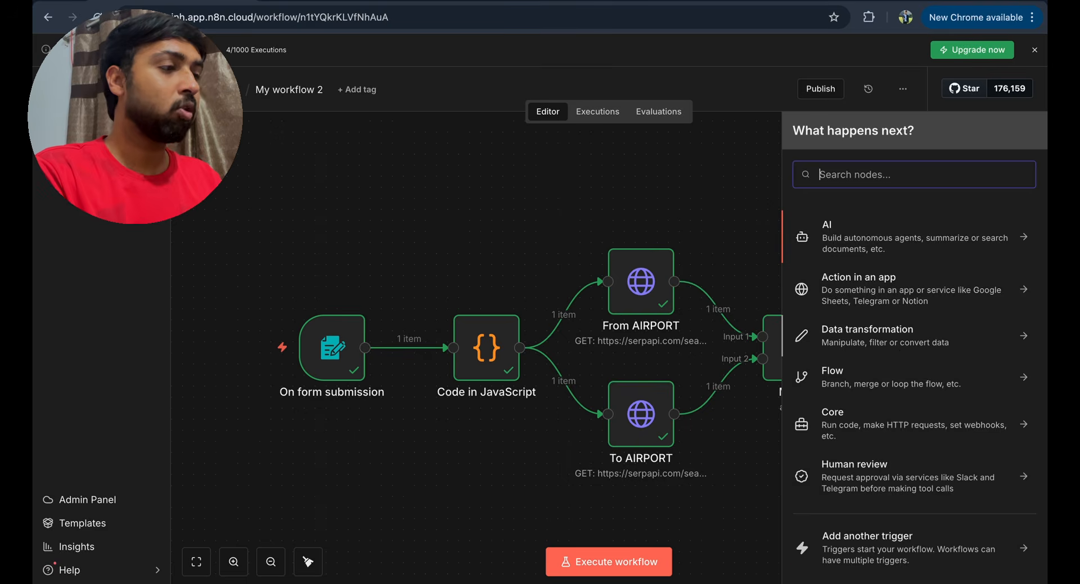
{"action": "type", "text": "http"}
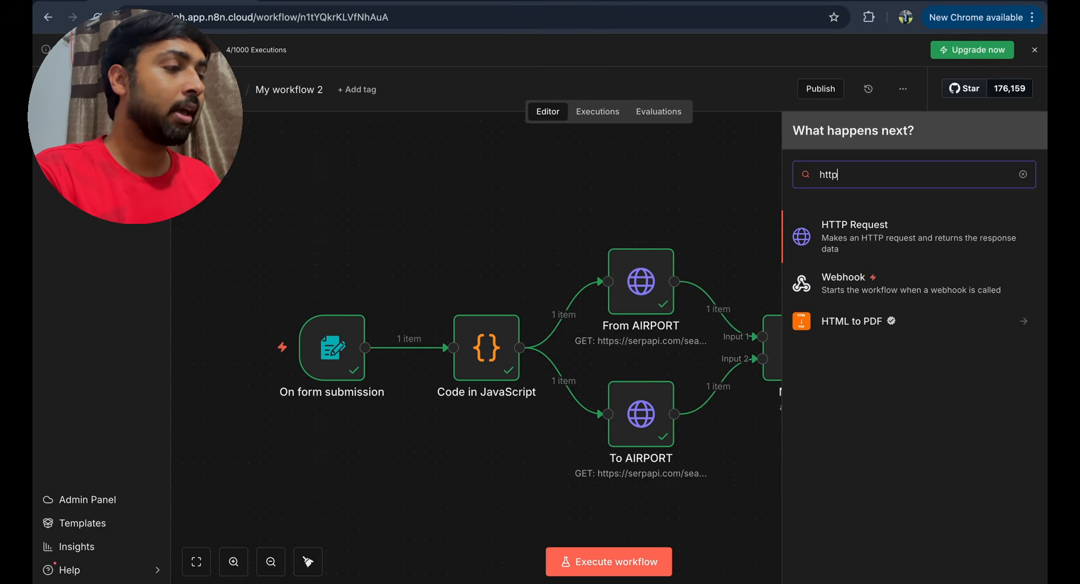
{"action": "left_click", "coordinate": [960, 237]}
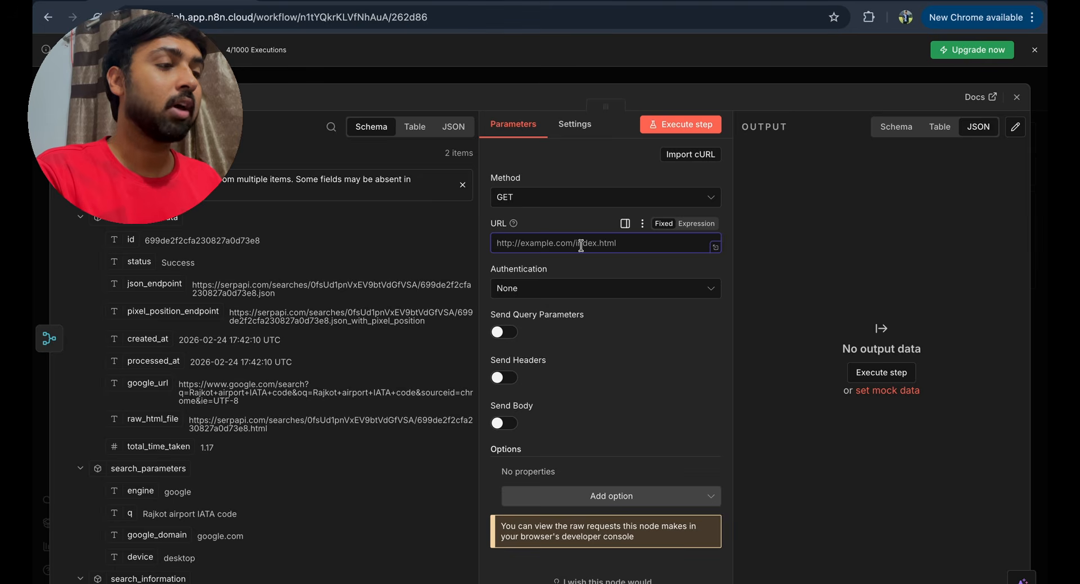
{"action": "type", "text": "https://serpapi.com/search?"}
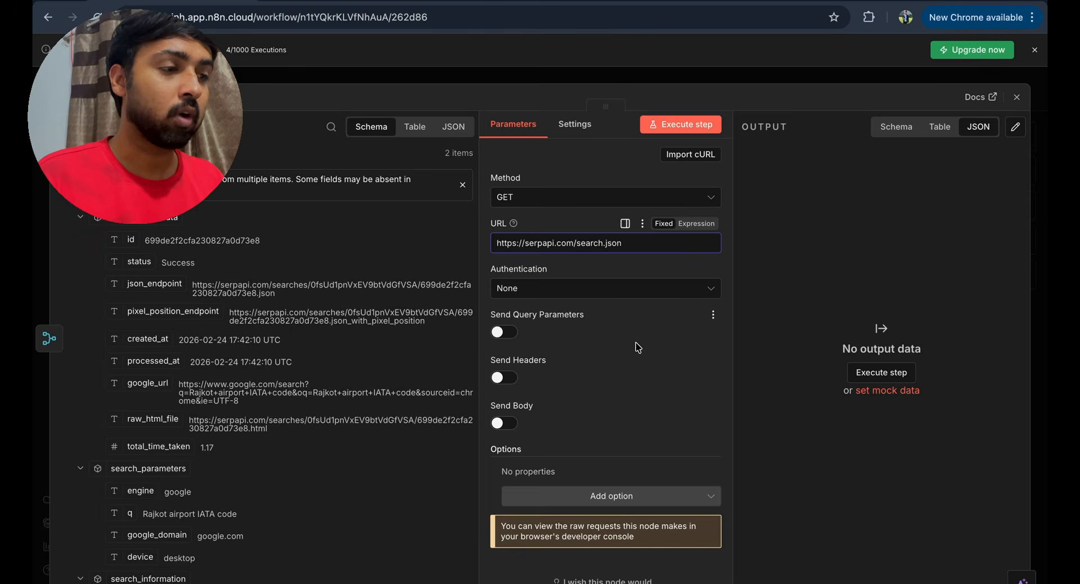
{"action": "scroll", "coordinate": [638, 347], "scroll_direction": "down", "scroll_amount": 1}
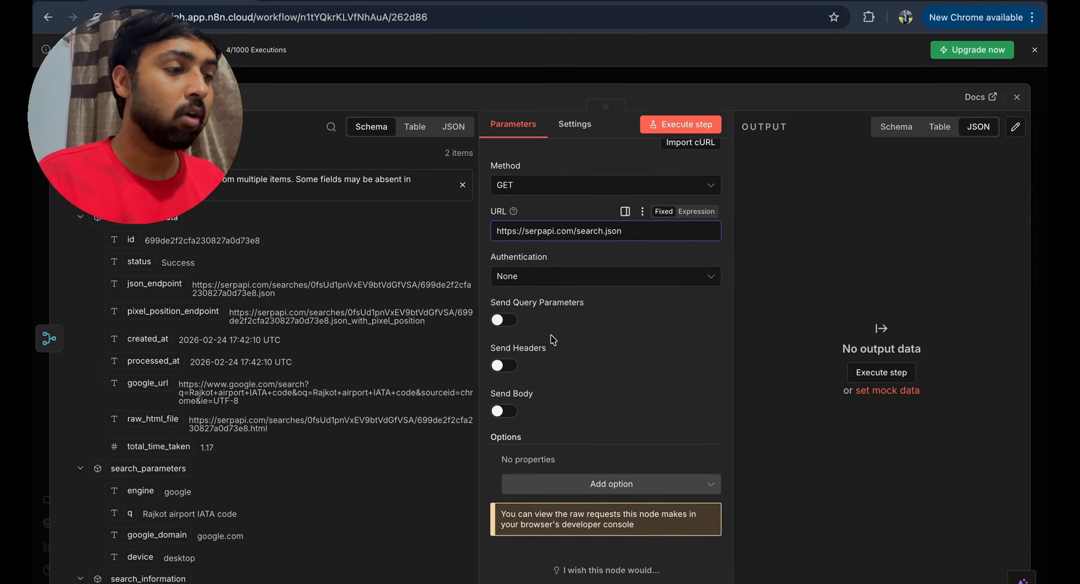
{"action": "left_click", "coordinate": [506, 323]}
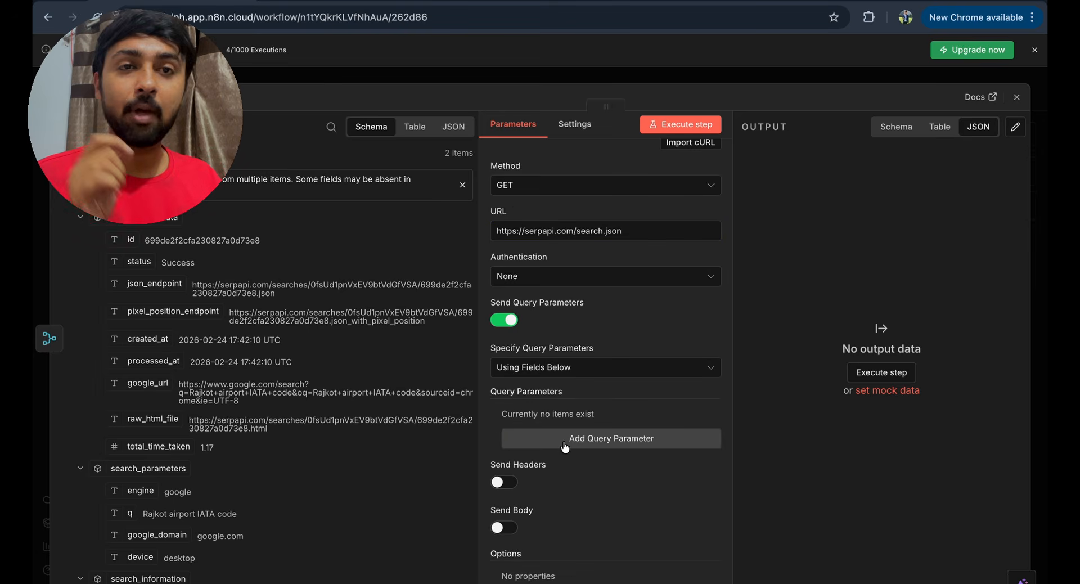
- Add query parameters engine=google_flights and arrival_id
{"action": "left_click", "coordinate": [564, 447]}
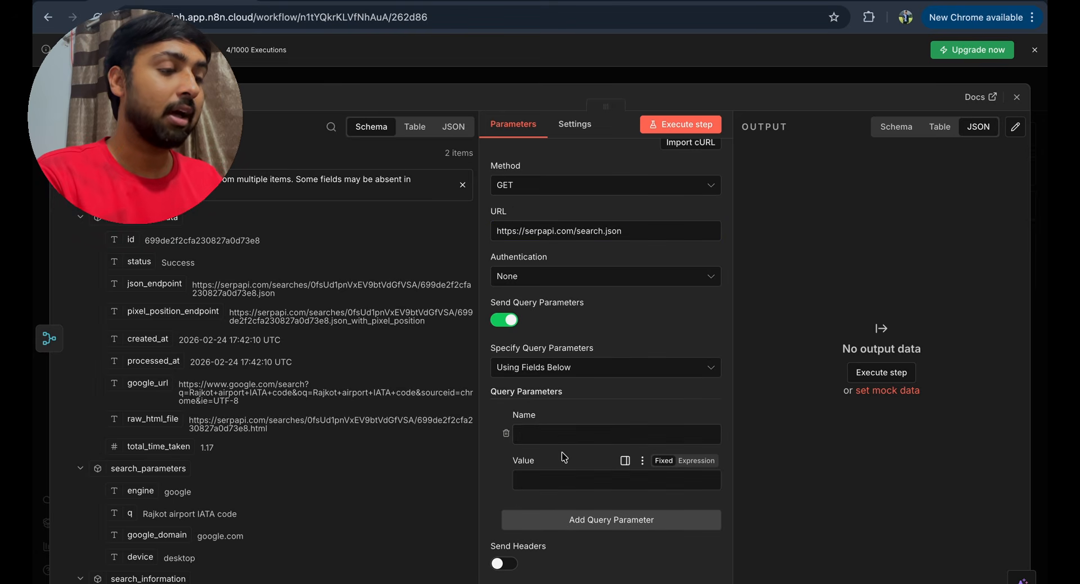
{"action": "left_click", "coordinate": [563, 435]}
{"action": "type", "text": "engine"}
{"action": "left_click", "coordinate": [549, 485]}
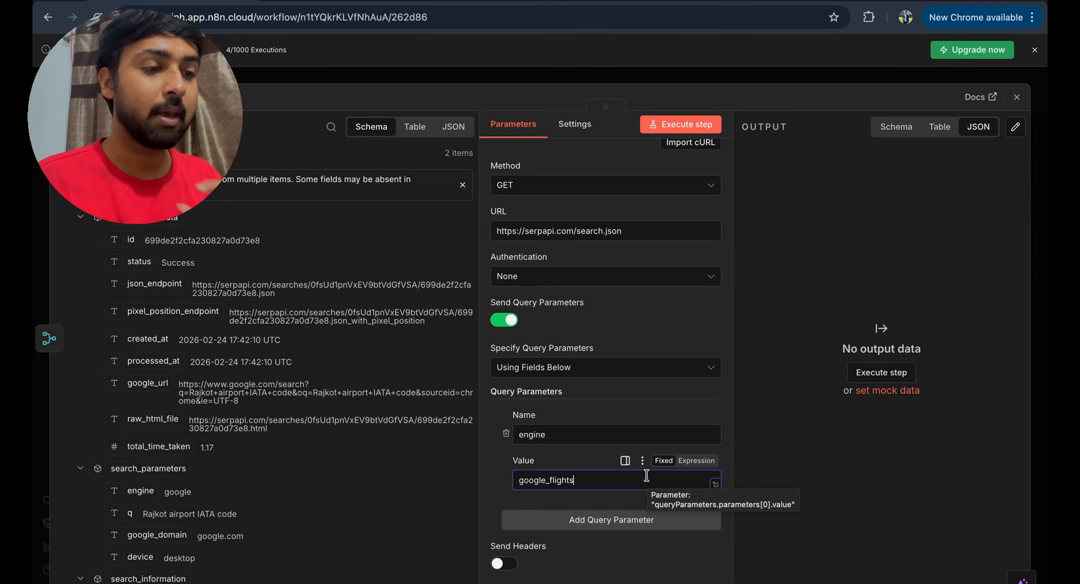
{"action": "scroll", "coordinate": [646, 476], "scroll_direction": "down", "scroll_amount": 2}
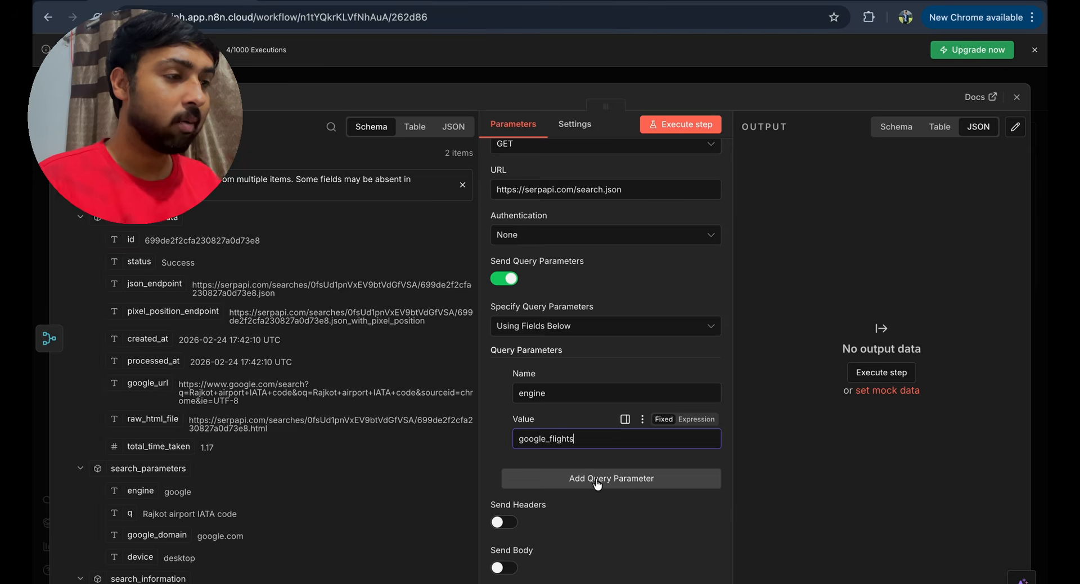
{"action": "left_click", "coordinate": [597, 479]}
{"action": "type", "text": "arrival_id"}
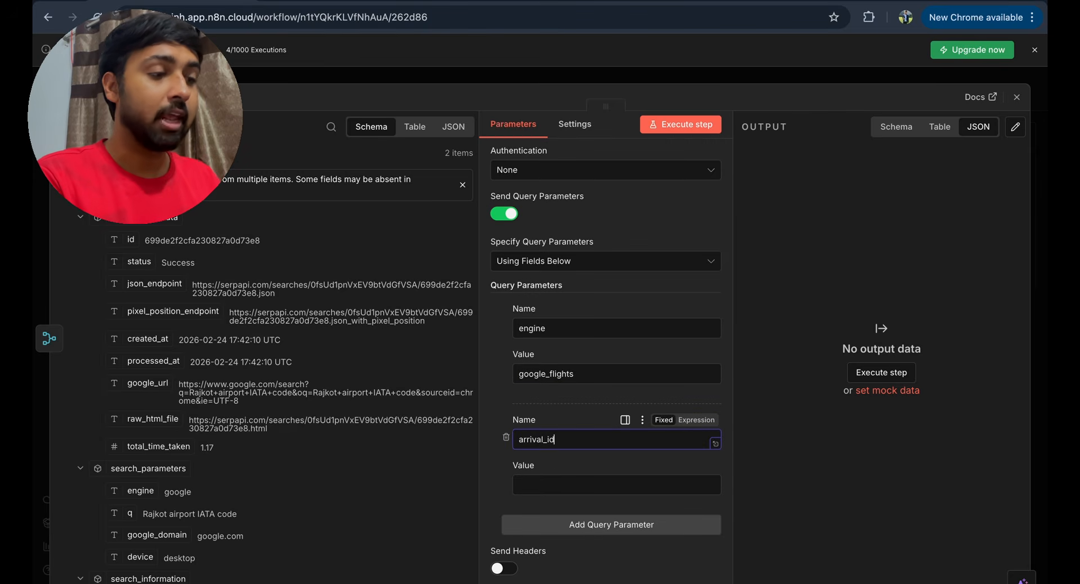
{"action": "left_click", "coordinate": [537, 481]}
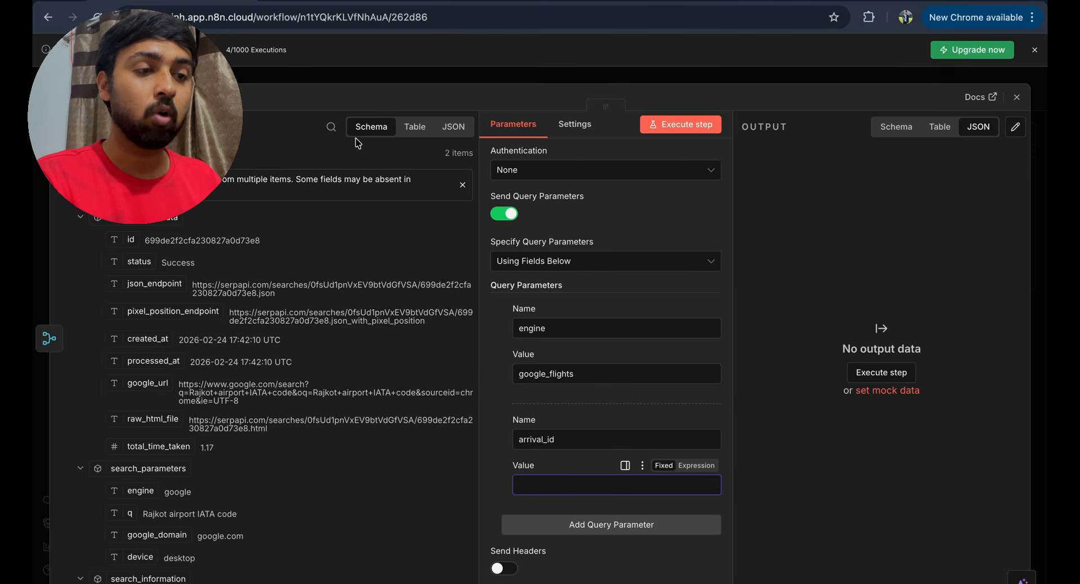
- Set arrival_id to the To AIRPORT answer_box answer and confirm it resolves to CCU
{"action": "scroll", "coordinate": [206, 421], "scroll_direction": "down", "scroll_amount": 10}
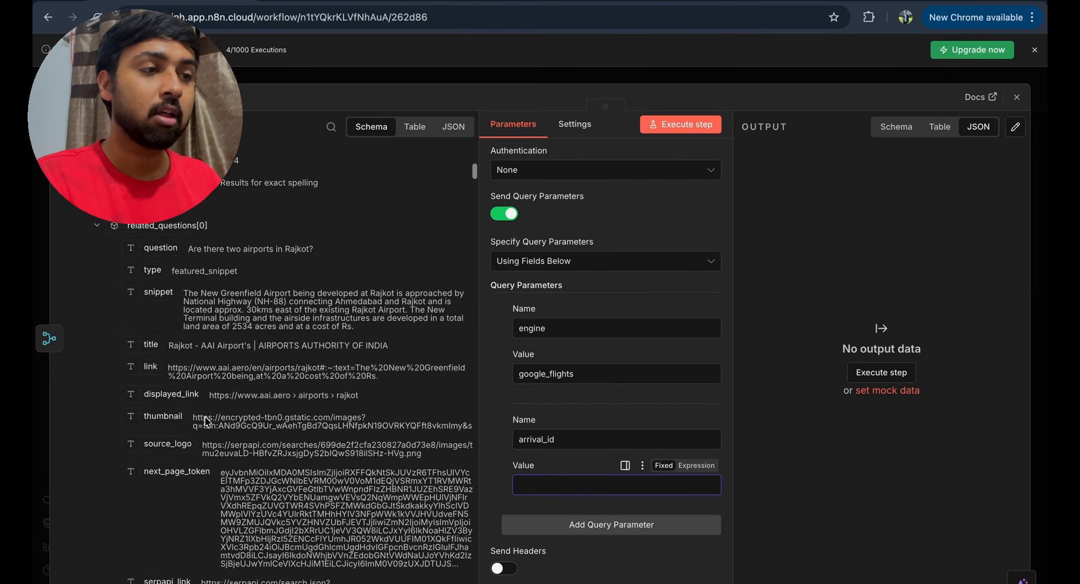
{"action": "scroll", "coordinate": [205, 421], "scroll_direction": "down", "scroll_amount": 2}
{"action": "left_click", "coordinate": [331, 127]}
{"action": "type", "text": "ans"}
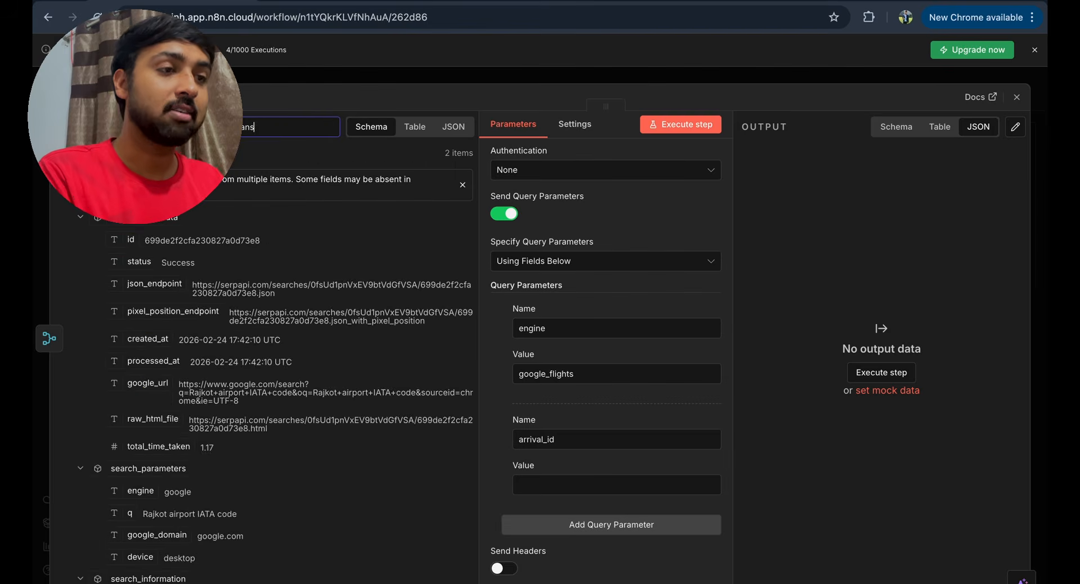
{"action": "type", "text": "wer"}
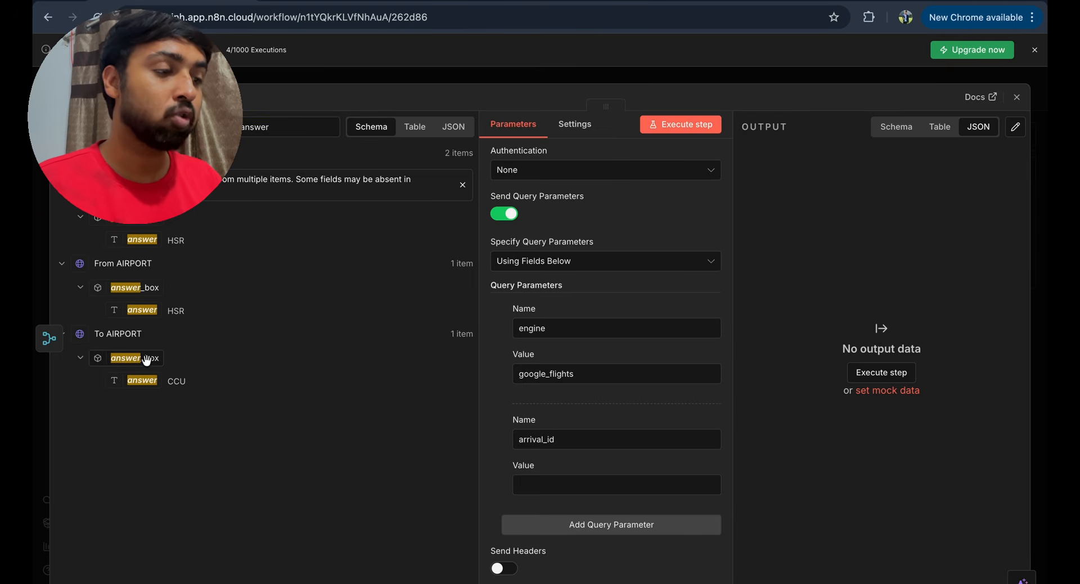
{"action": "left_click_drag", "start_coordinate": [146, 359], "coordinate": [548, 485]}
{"action": "scroll", "coordinate": [612, 419], "scroll_direction": "down", "scroll_amount": 2}
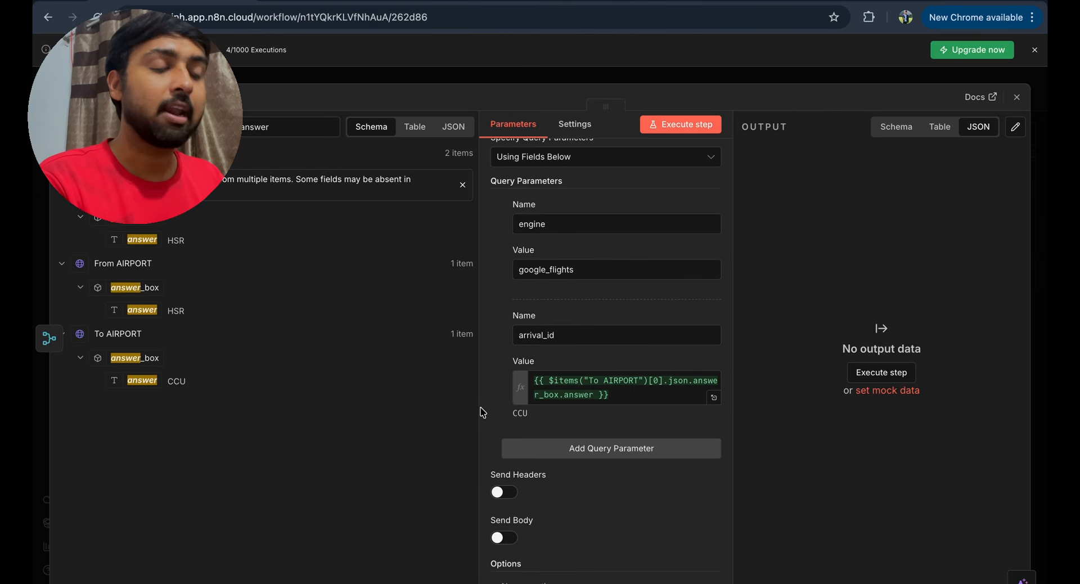
{"action": "left_click", "coordinate": [713, 398]}
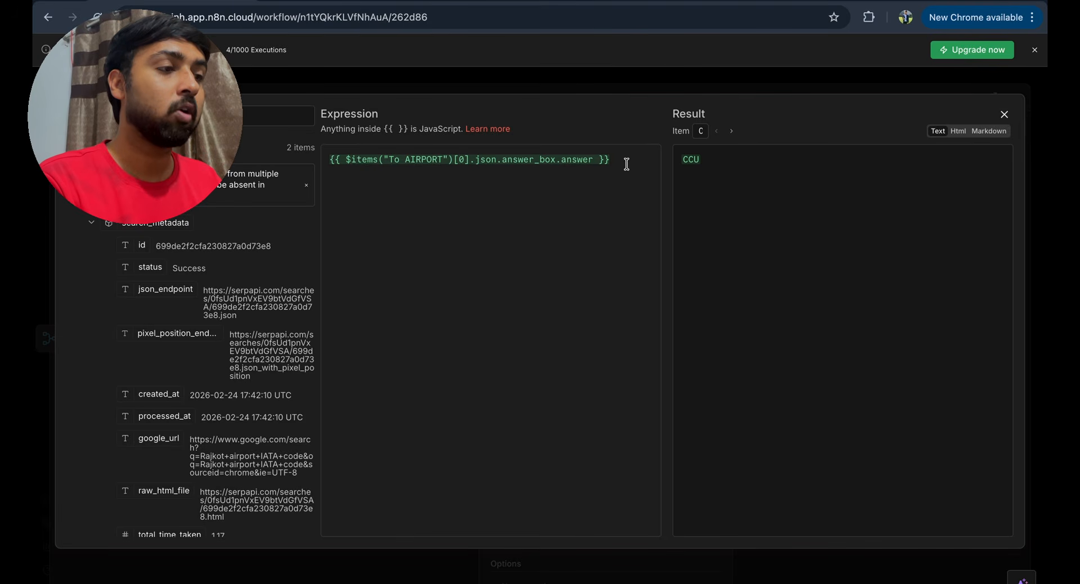
{"action": "left_click", "coordinate": [1004, 114]}
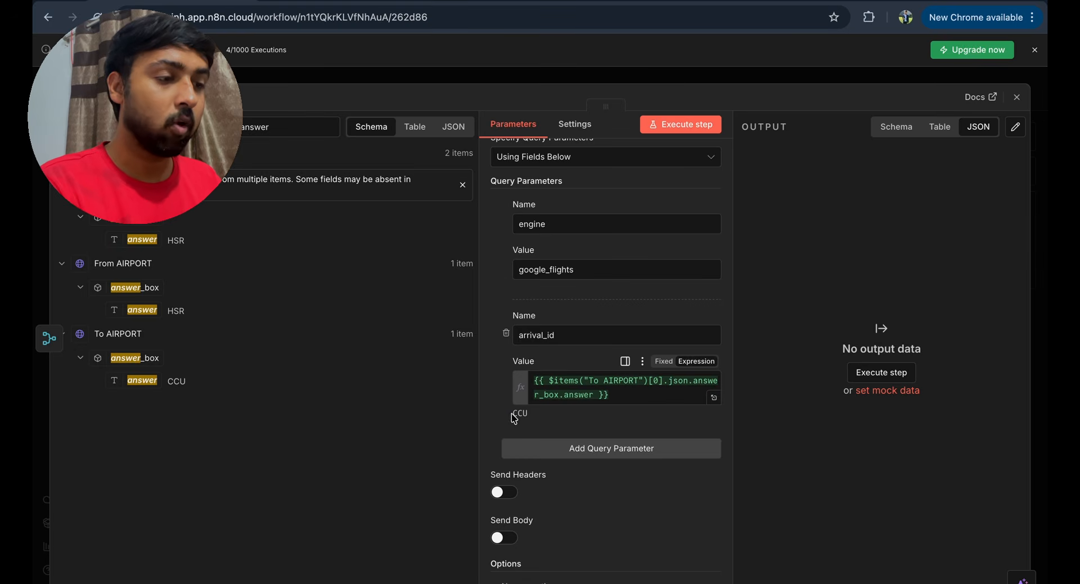
{"action": "left_click_drag", "start_coordinate": [513, 414], "coordinate": [523, 414]}
{"action": "left_click", "coordinate": [544, 425]}
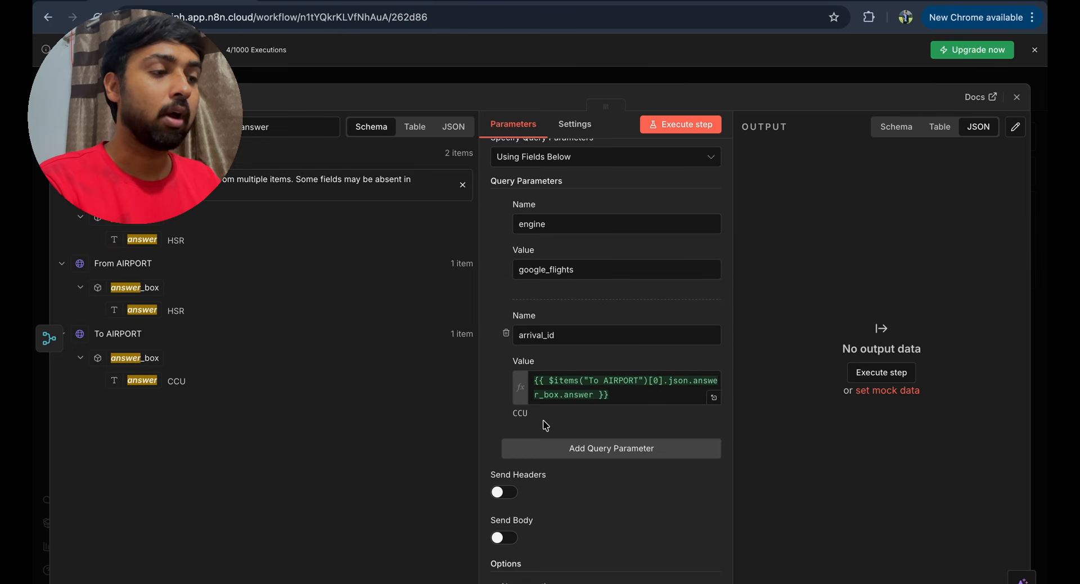
- Add query parameters currency=INR and type=2
{"action": "left_click", "coordinate": [579, 455]}
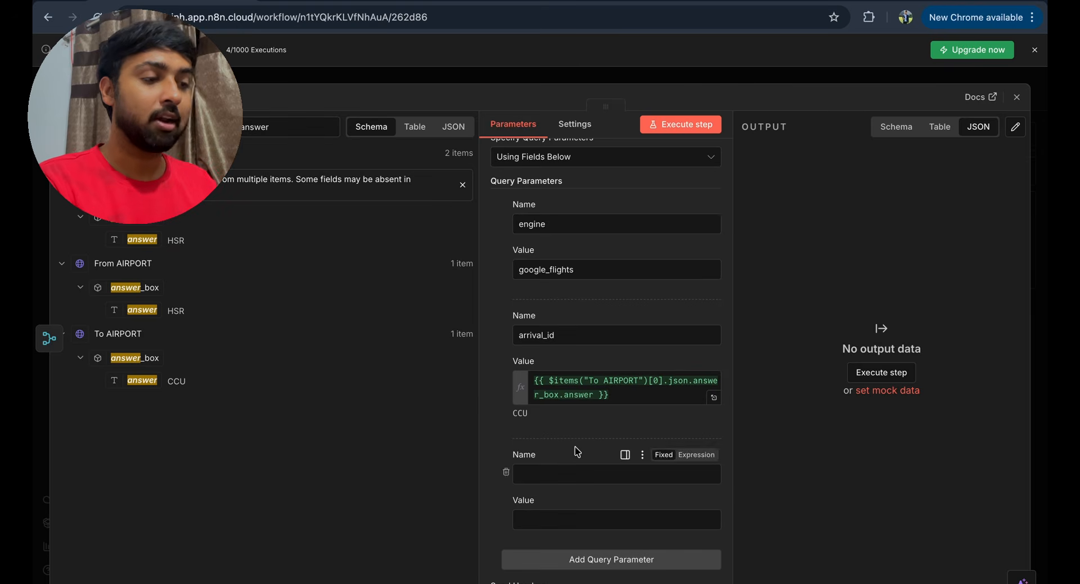
{"action": "left_click", "coordinate": [538, 473]}
{"action": "type", "text": "currenc"}
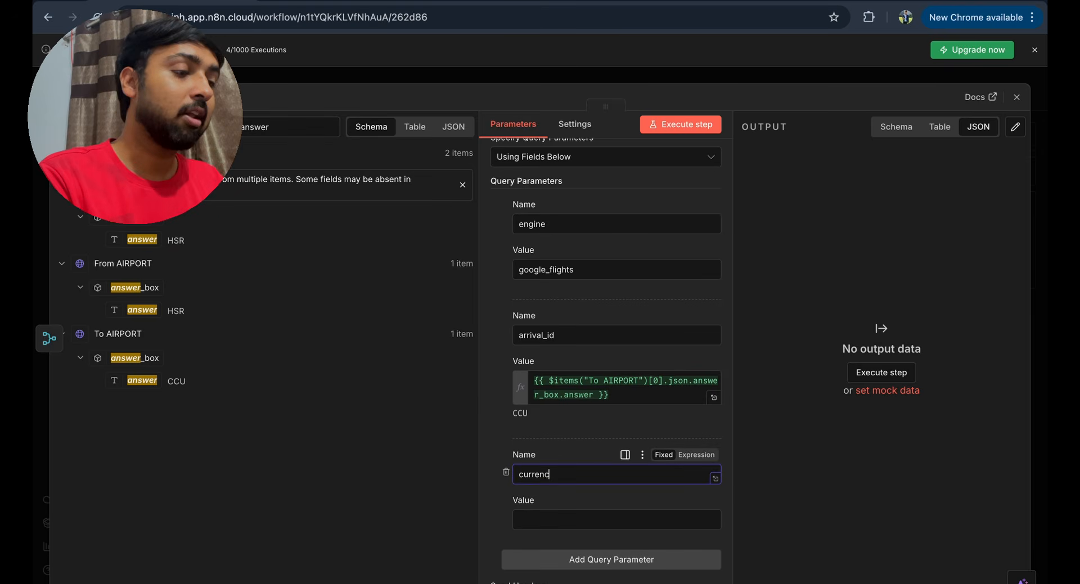
{"action": "type", "text": "y"}
{"action": "left_click", "coordinate": [591, 513]}
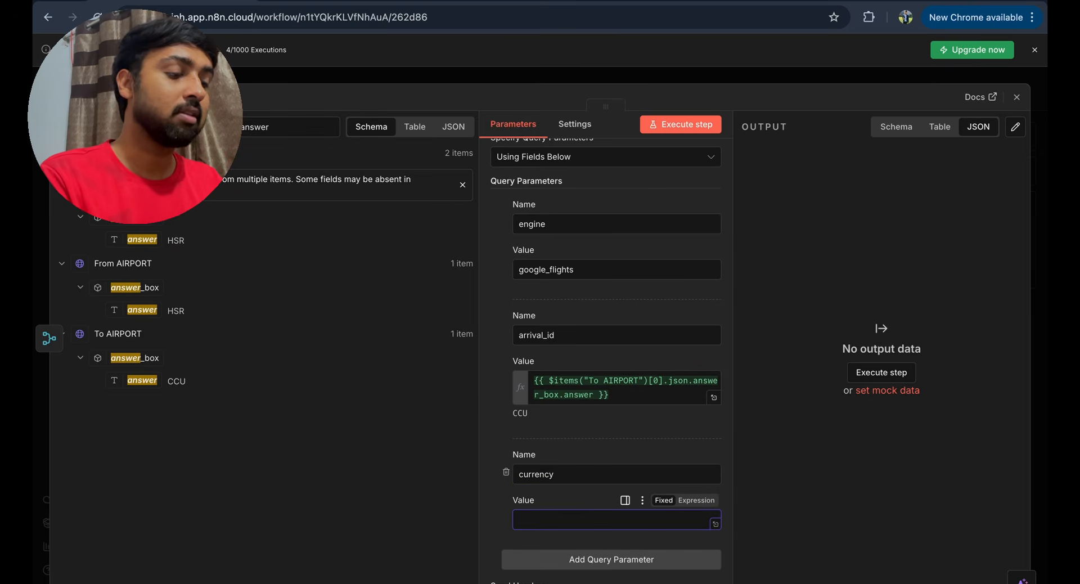
{"action": "scroll", "coordinate": [613, 496], "scroll_direction": "down", "scroll_amount": 2}
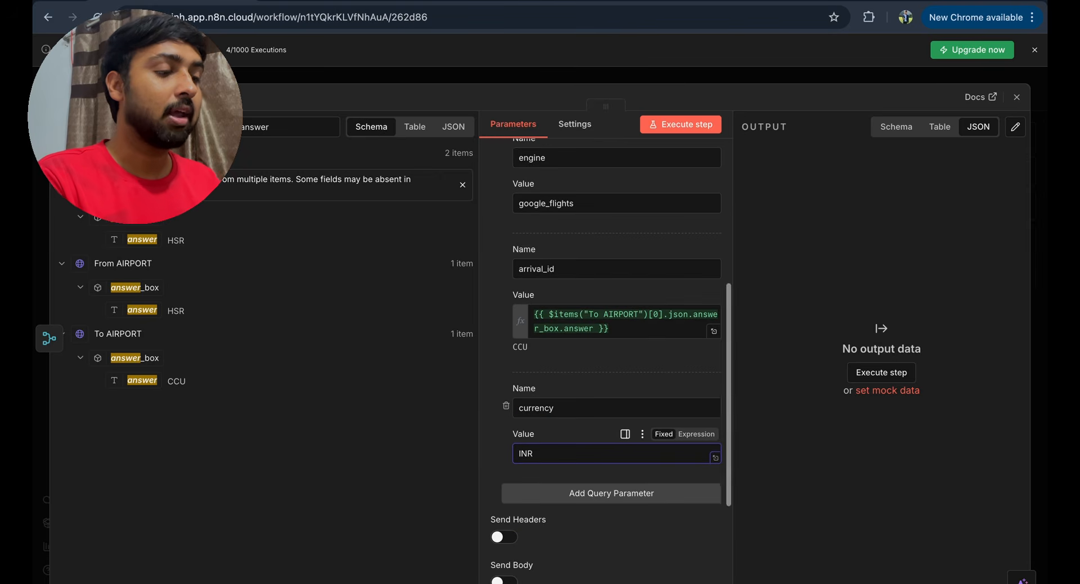
{"action": "left_click", "coordinate": [611, 499]}
{"action": "scroll", "coordinate": [612, 499], "scroll_direction": "down", "scroll_amount": 1}
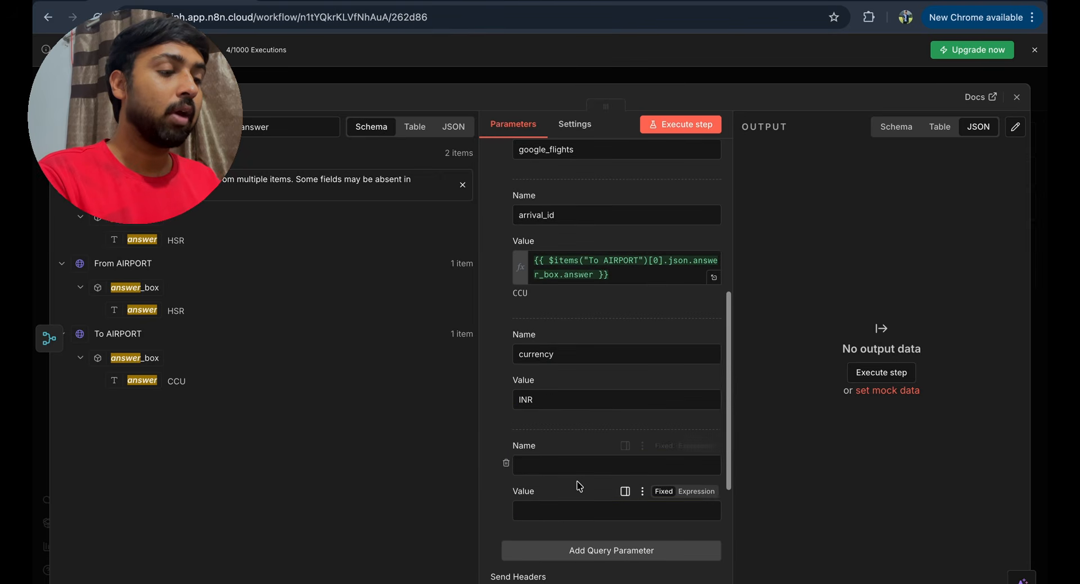
{"action": "left_click", "coordinate": [574, 465]}
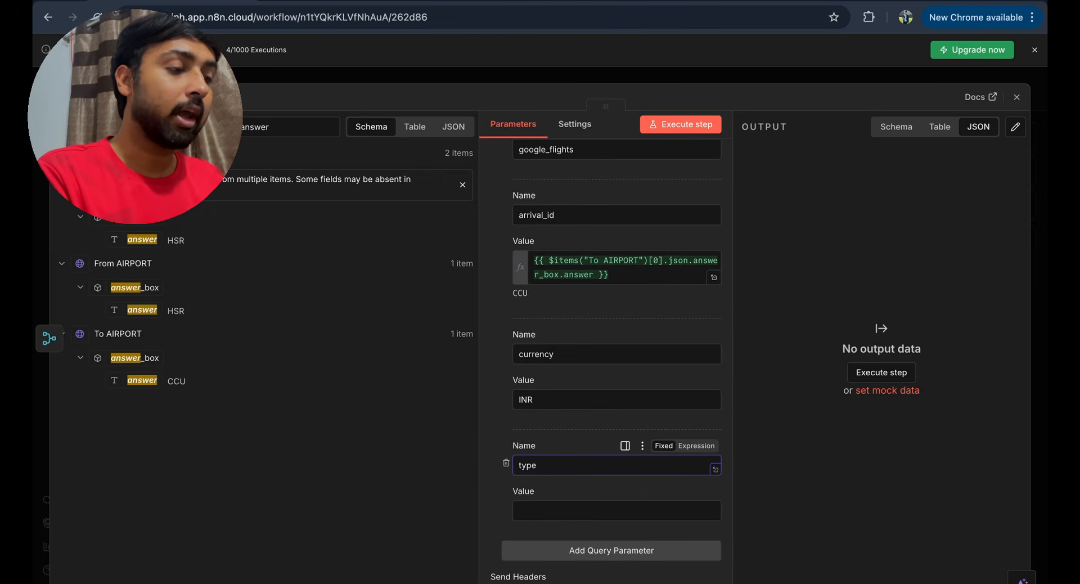
{"action": "left_click", "coordinate": [533, 519]}
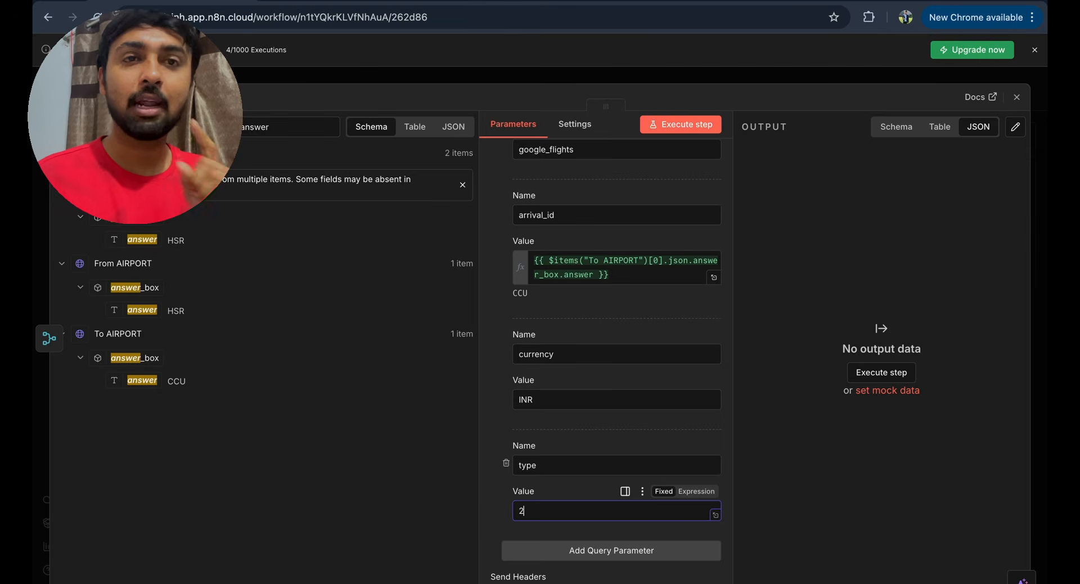
- Add outbound_date from the Code in JavaScript date, resolving to 2026-03-26
{"action": "scroll", "coordinate": [534, 519], "scroll_direction": "down", "scroll_amount": 3}
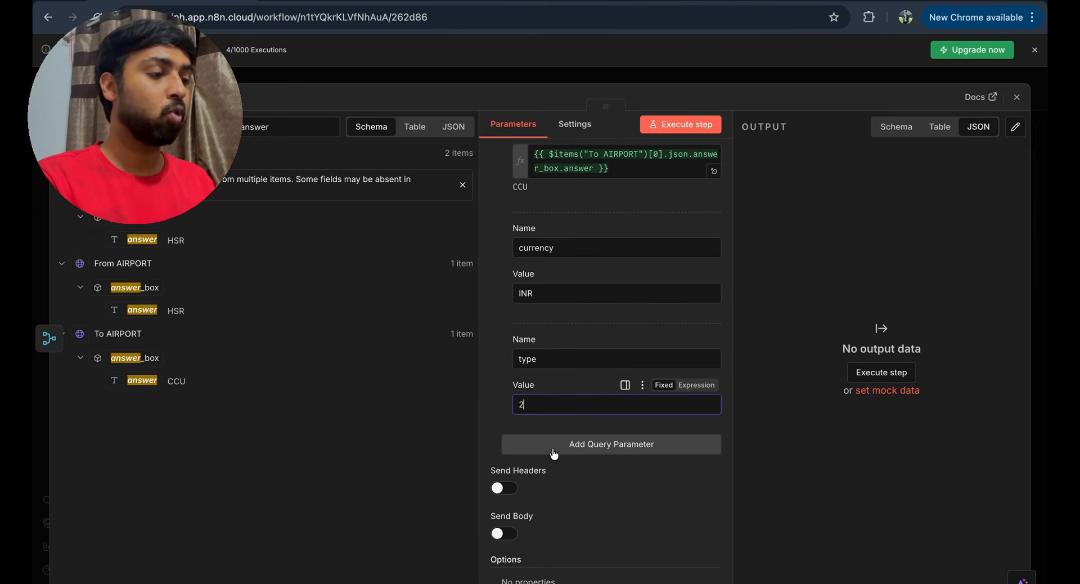
{"action": "left_click", "coordinate": [552, 453]}
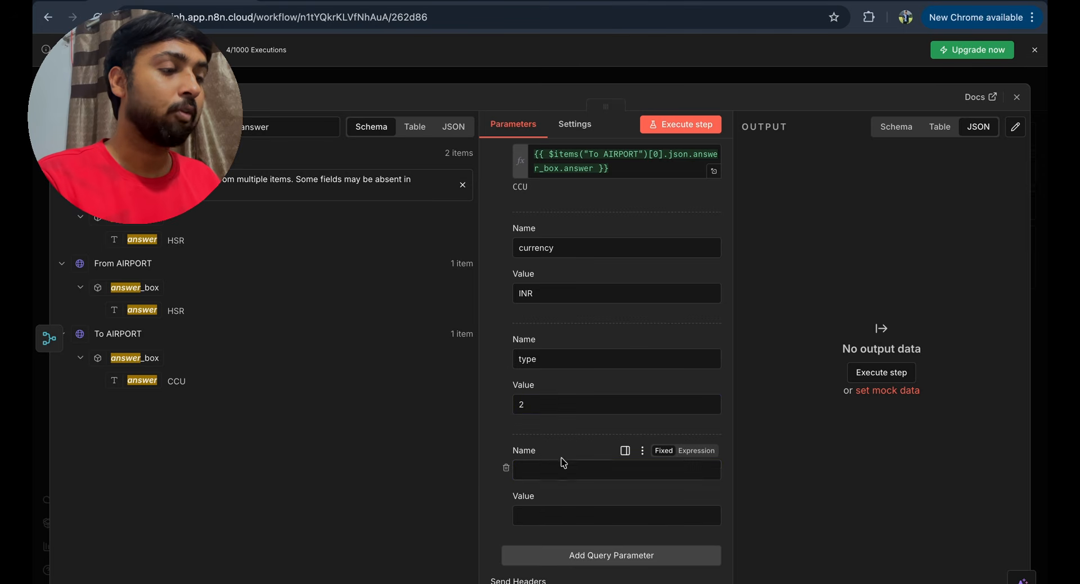
{"action": "left_click", "coordinate": [549, 450]}
{"action": "type", "text": "outbound_date"}
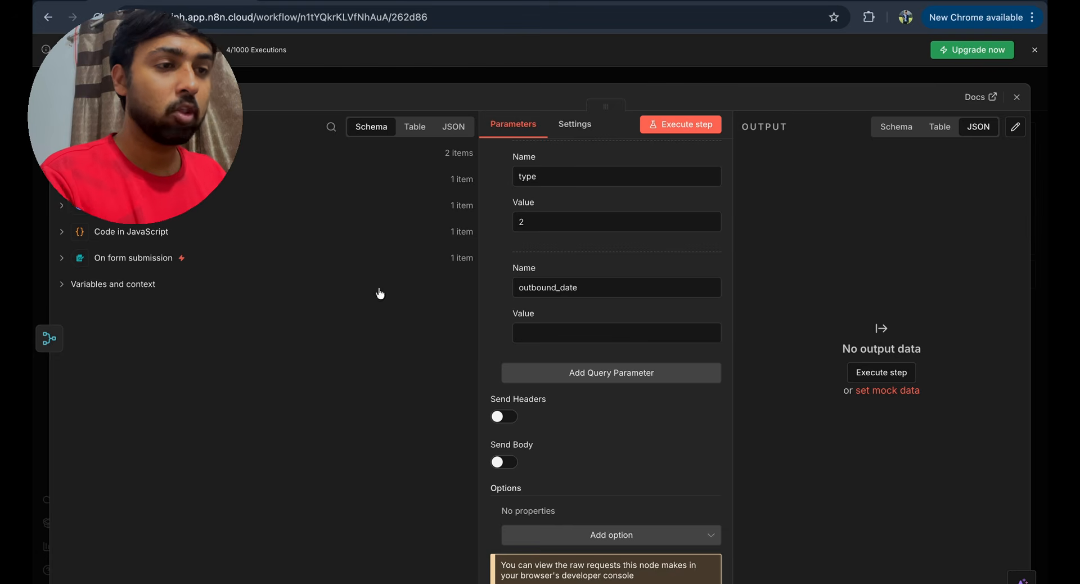
{"action": "left_click", "coordinate": [62, 232]}
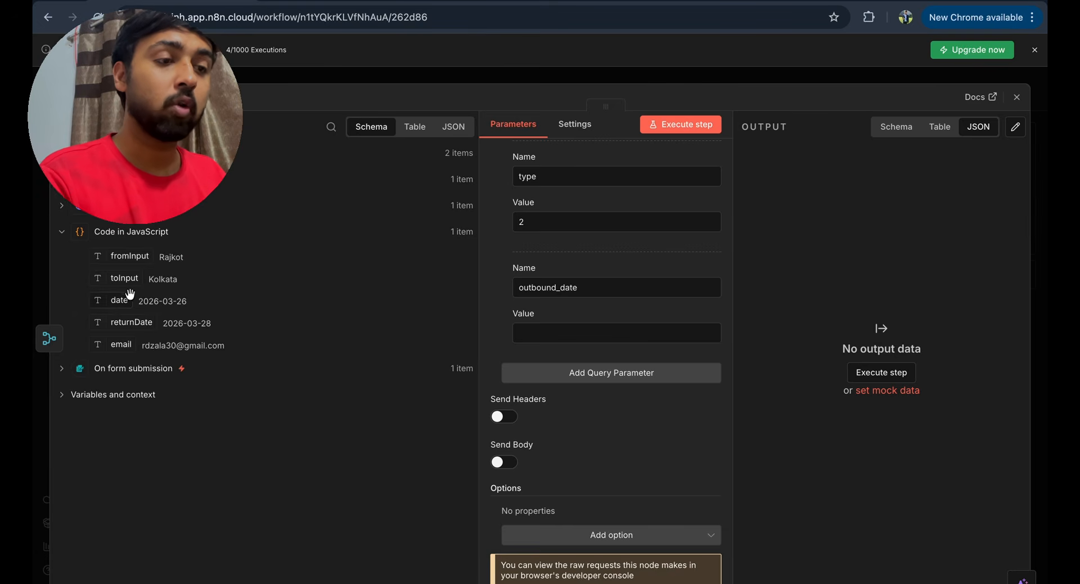
{"action": "left_click_drag", "start_coordinate": [118, 302], "coordinate": [536, 341]}
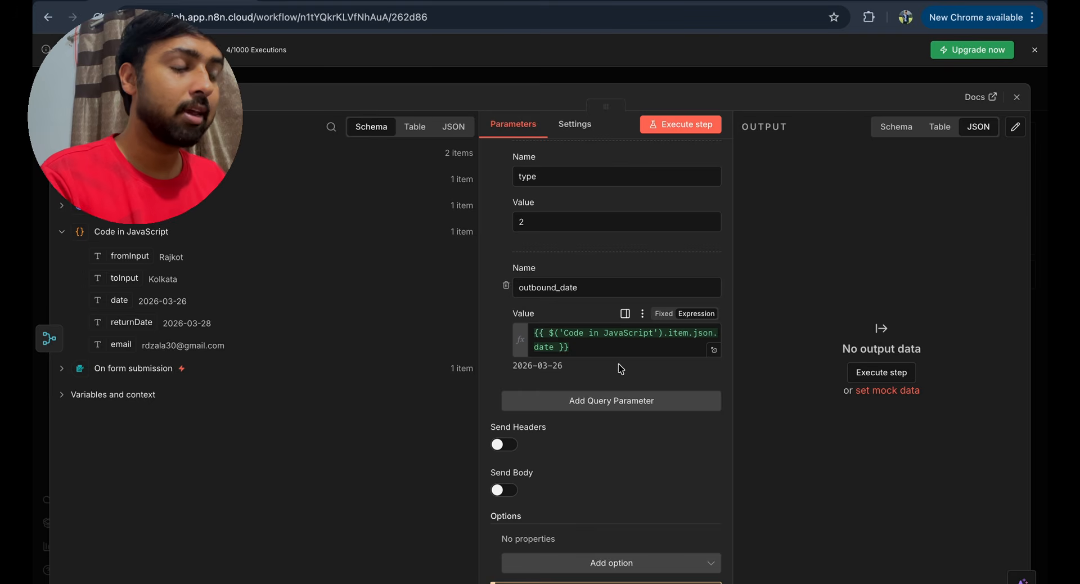
{"action": "scroll", "coordinate": [575, 422], "scroll_direction": "up", "scroll_amount": 1}
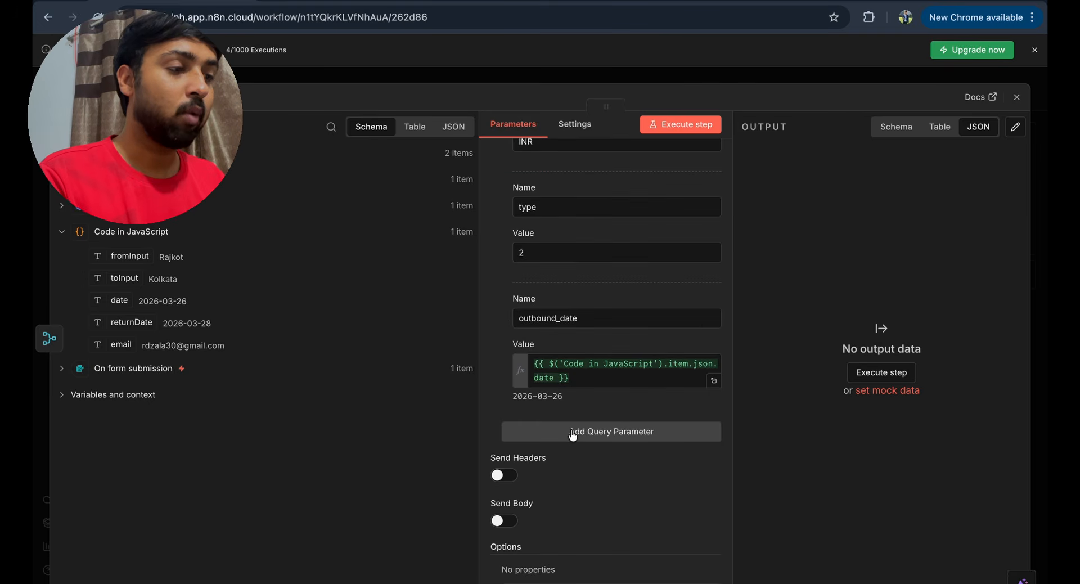
- Add departure_id from the From AIRPORT answer, resolving to HSR
{"action": "left_click", "coordinate": [572, 435]}
{"action": "left_click", "coordinate": [568, 457]}
{"action": "type", "text": "DE"}
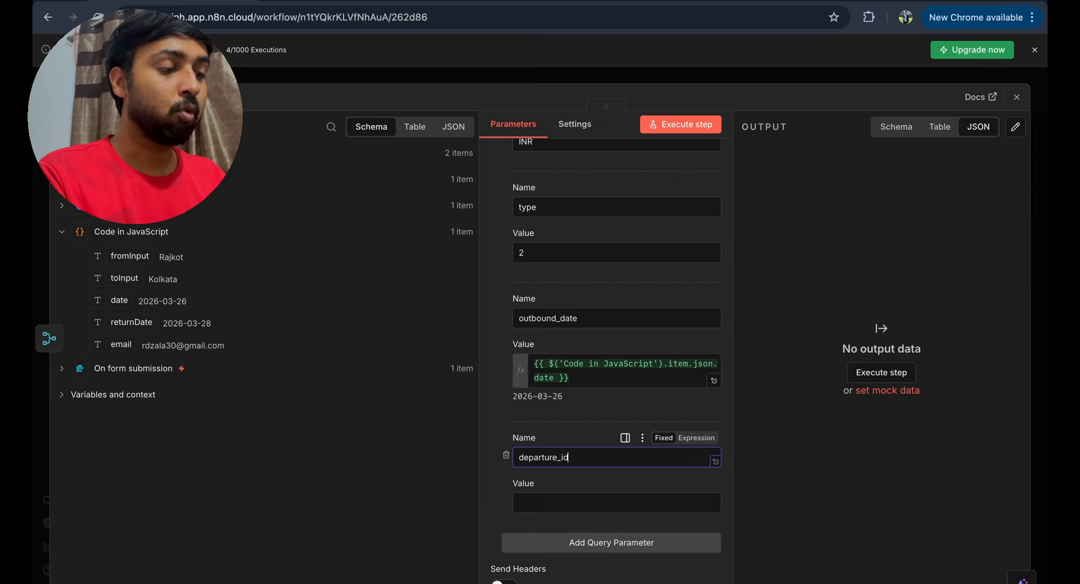
{"action": "type", "text": "id"}
{"action": "left_click", "coordinate": [574, 503]}
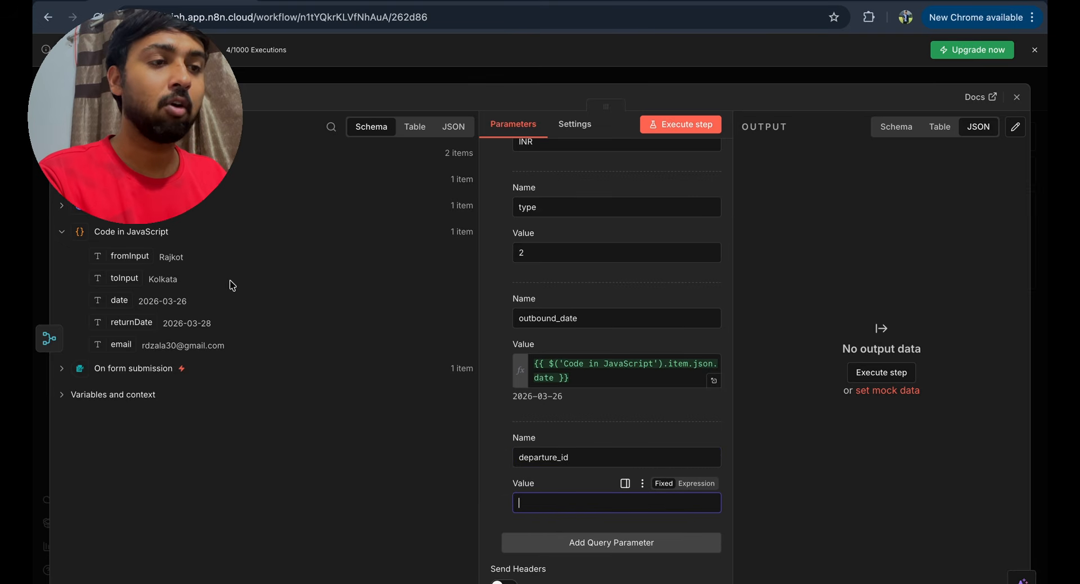
{"action": "left_click", "coordinate": [136, 153]}
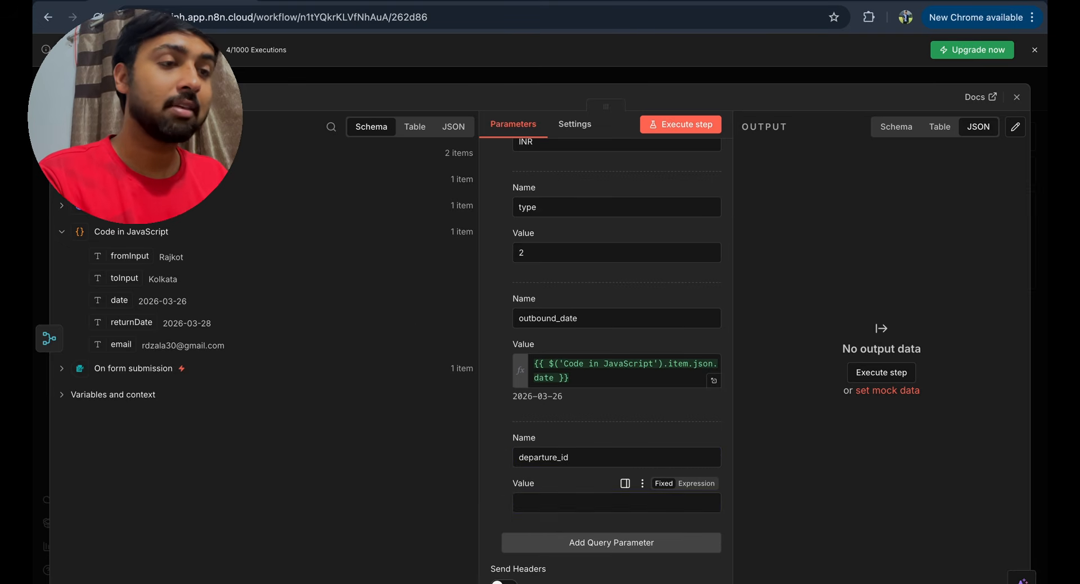
{"action": "left_click", "coordinate": [331, 127]}
{"action": "type", "text": "answer"}
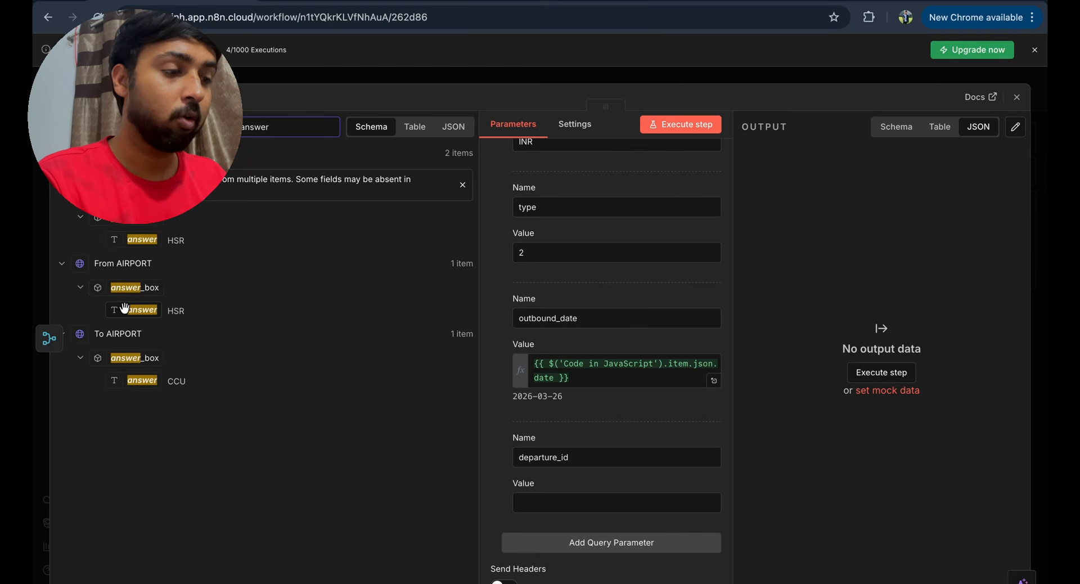
{"action": "left_click_drag", "start_coordinate": [137, 310], "coordinate": [534, 506]}
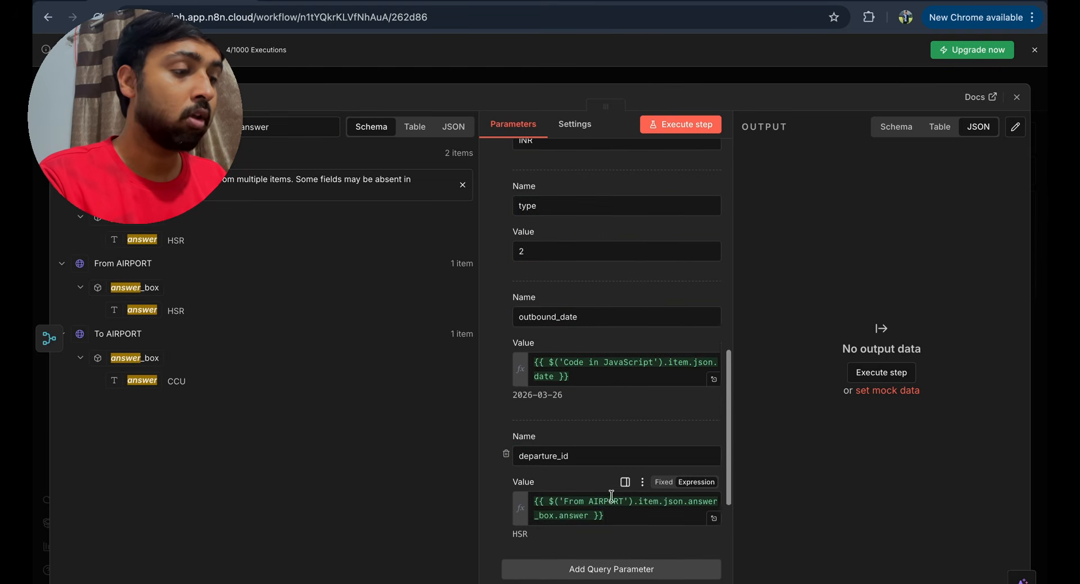
{"action": "scroll", "coordinate": [609, 496], "scroll_direction": "down", "scroll_amount": 1}
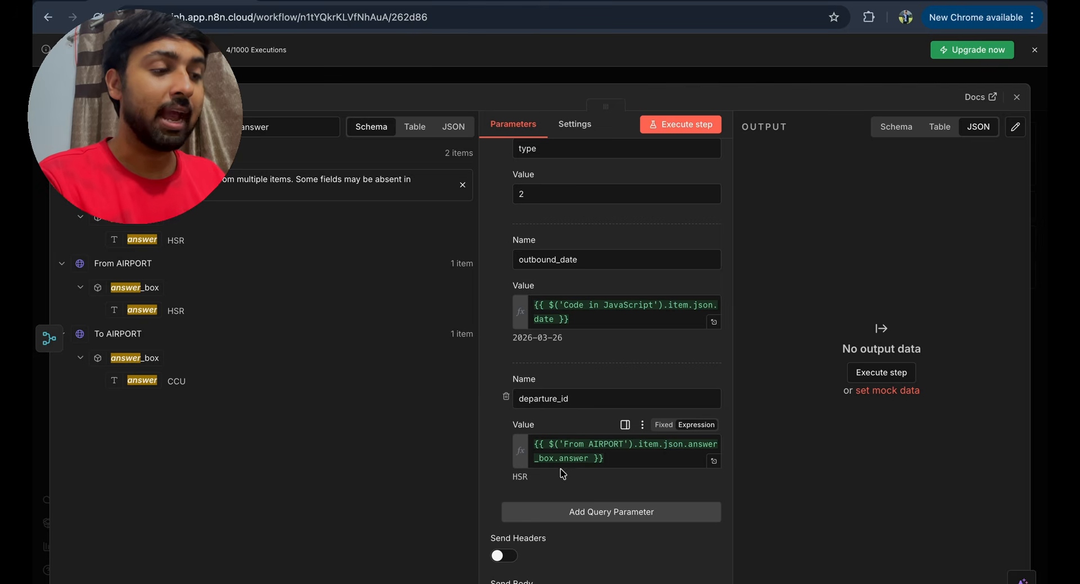
{"action": "left_click_drag", "start_coordinate": [513, 479], "coordinate": [561, 494]}
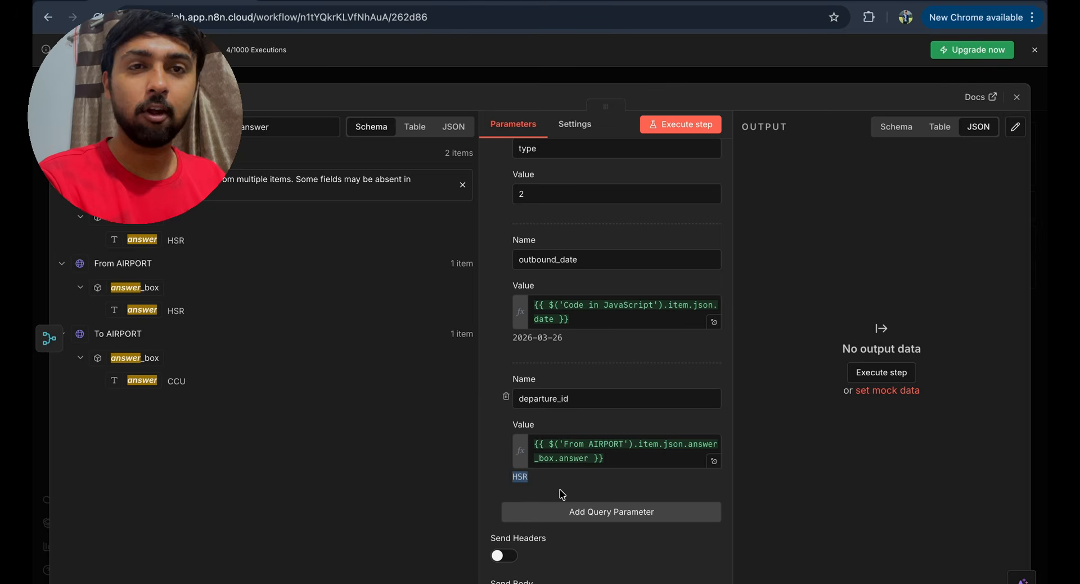
{"action": "scroll", "coordinate": [564, 493], "scroll_direction": "down", "scroll_amount": 2}
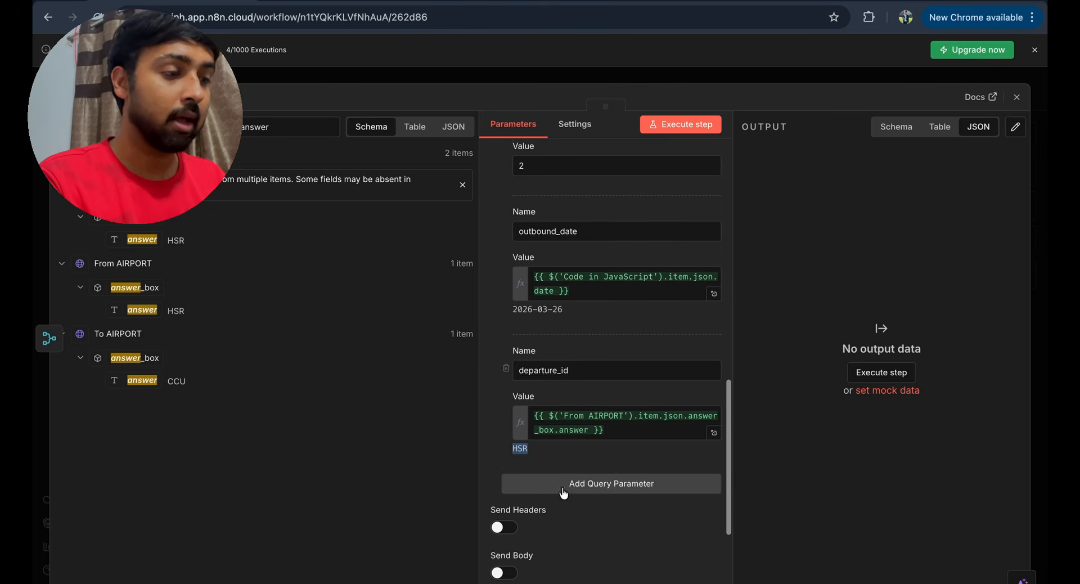
- Add api_key with the value {{ $vars.SERPAPI_KEY }}
{"action": "left_click", "coordinate": [559, 474]}
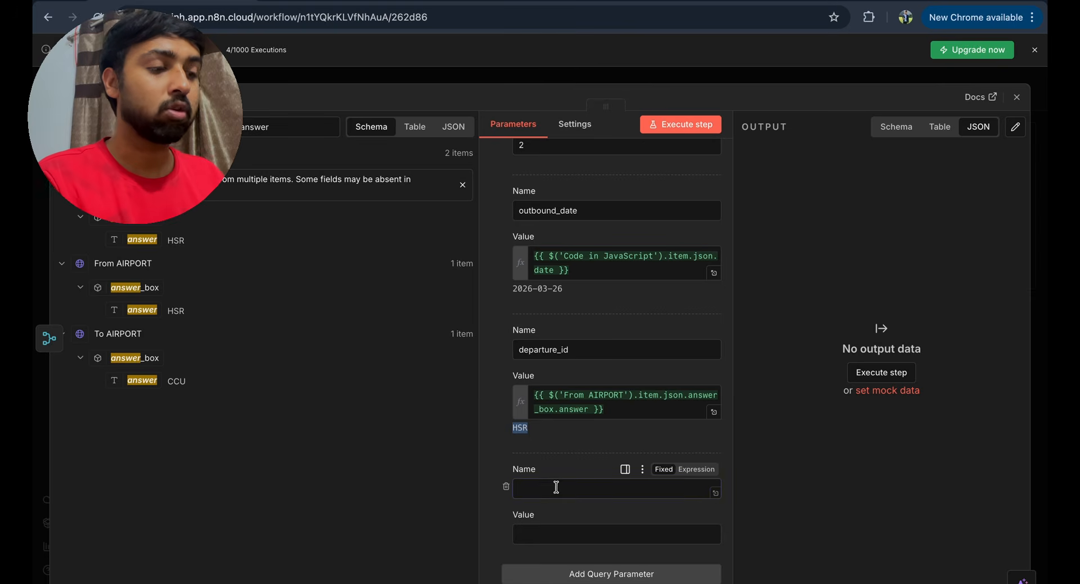
{"action": "left_click", "coordinate": [556, 487]}
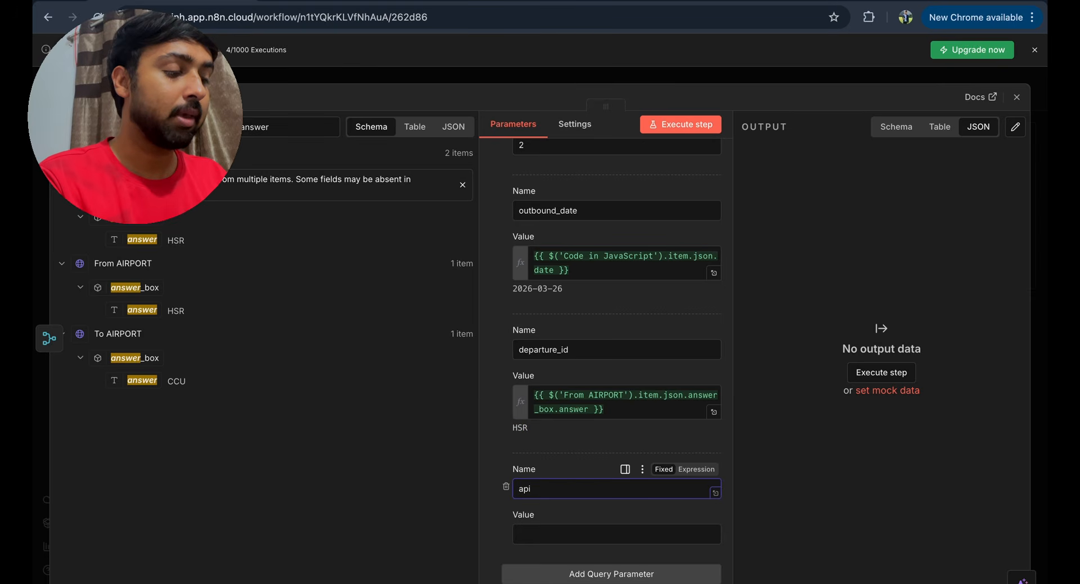
{"action": "type", "text": "api_key"}
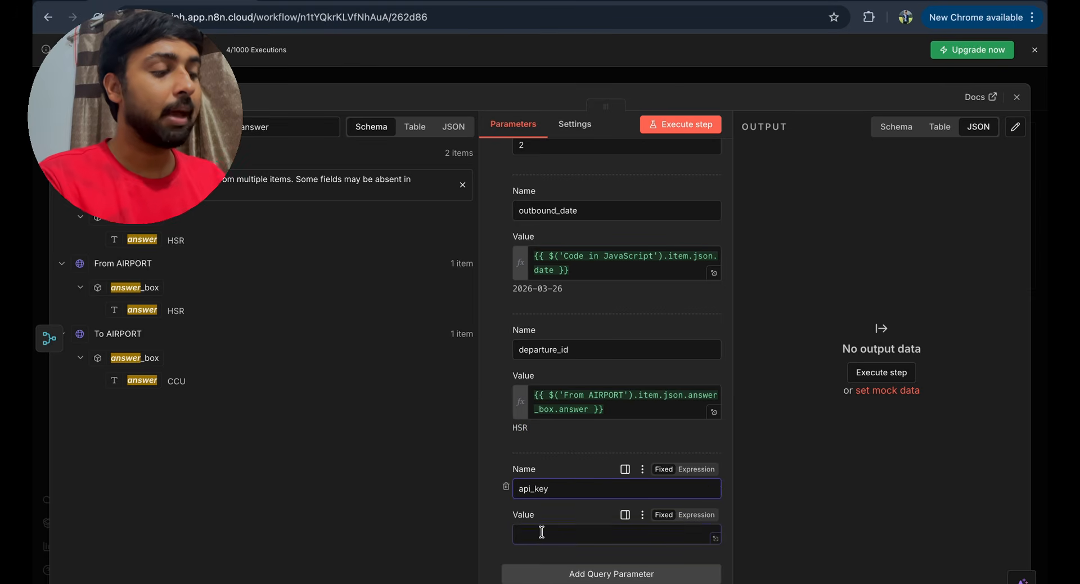
{"action": "left_click", "coordinate": [542, 531]}
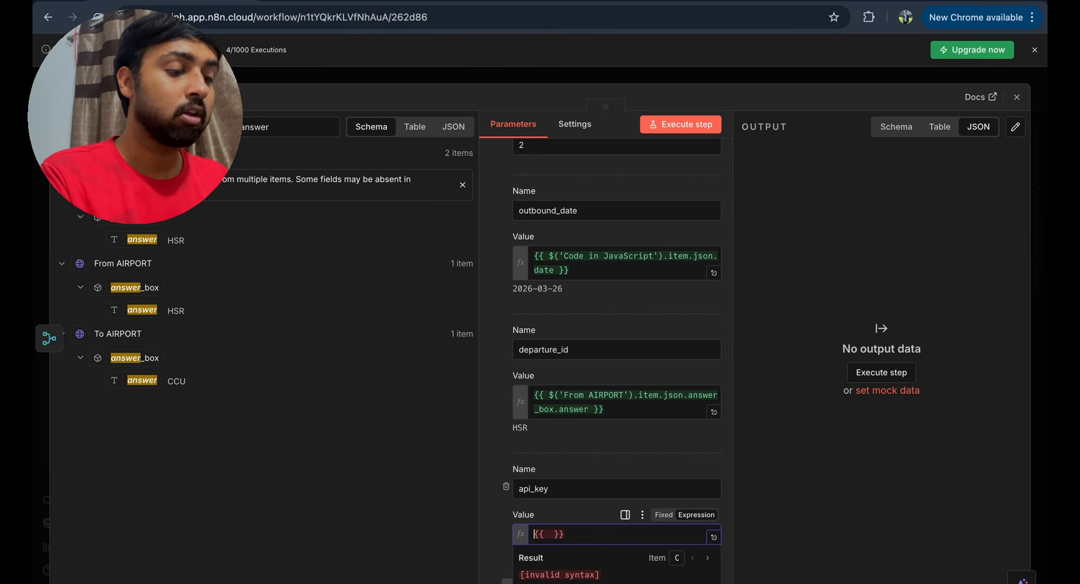
{"action": "type", "text": "$vars.SERPAPI_KEY"}
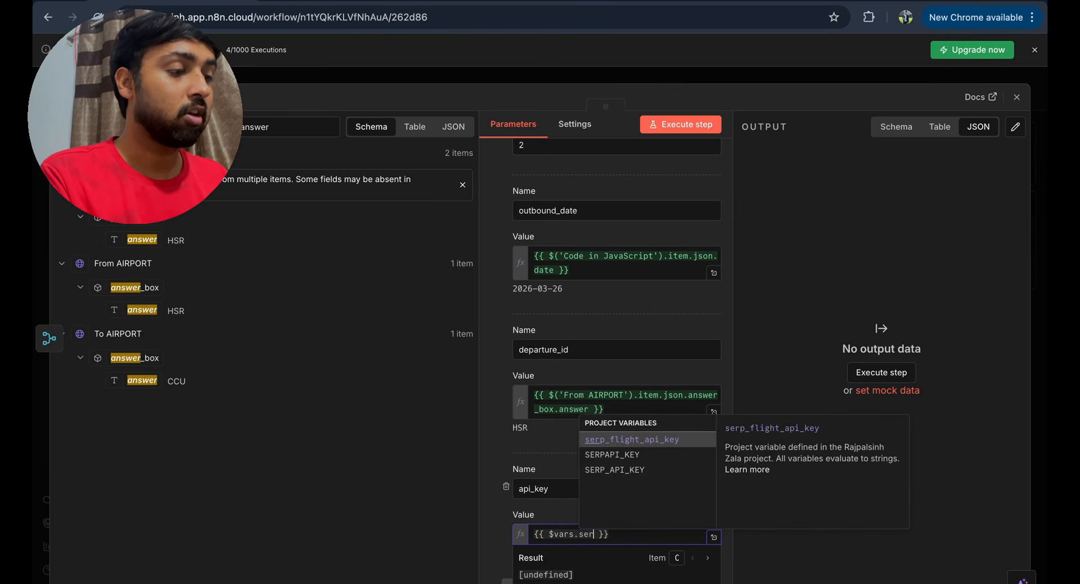
{"action": "scroll", "coordinate": [659, 359], "scroll_direction": "down", "scroll_amount": 5}
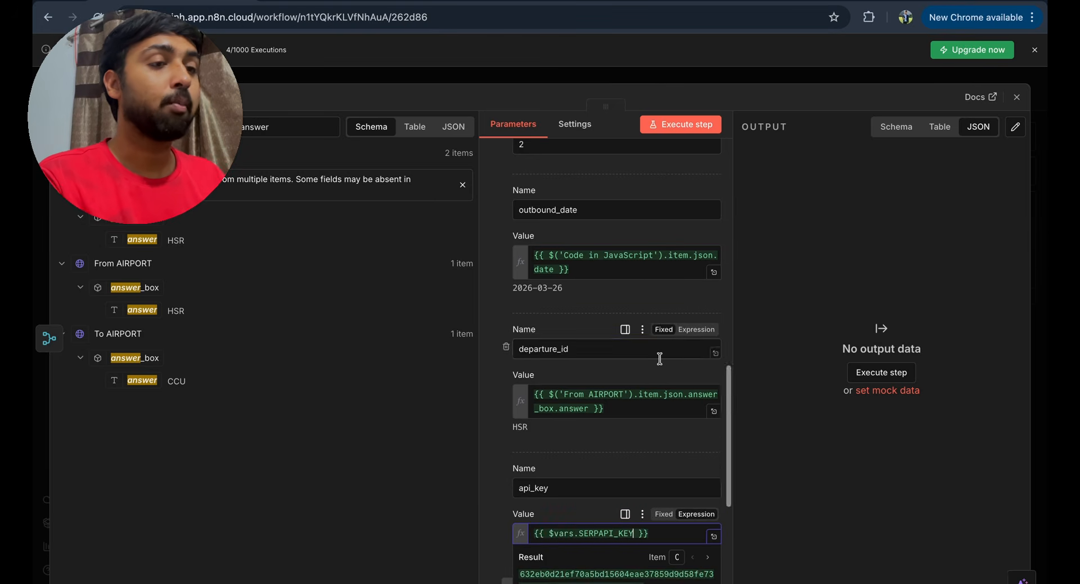
{"action": "key", "text": "Escape"}
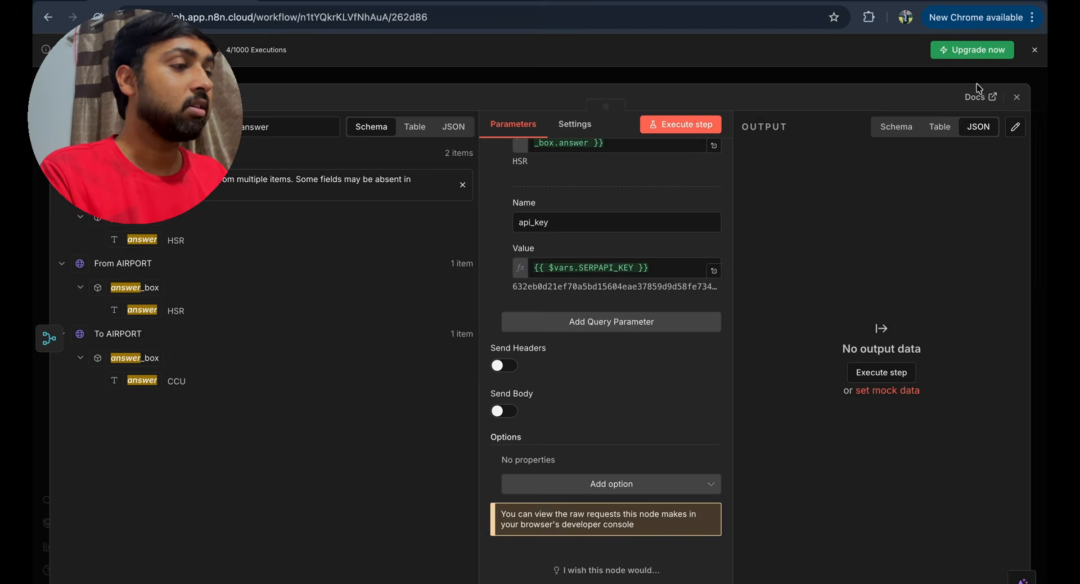
- Run the Get Flights Detail request, check its 2 items of flight results, and close the node
{"action": "left_click", "coordinate": [699, 126]}
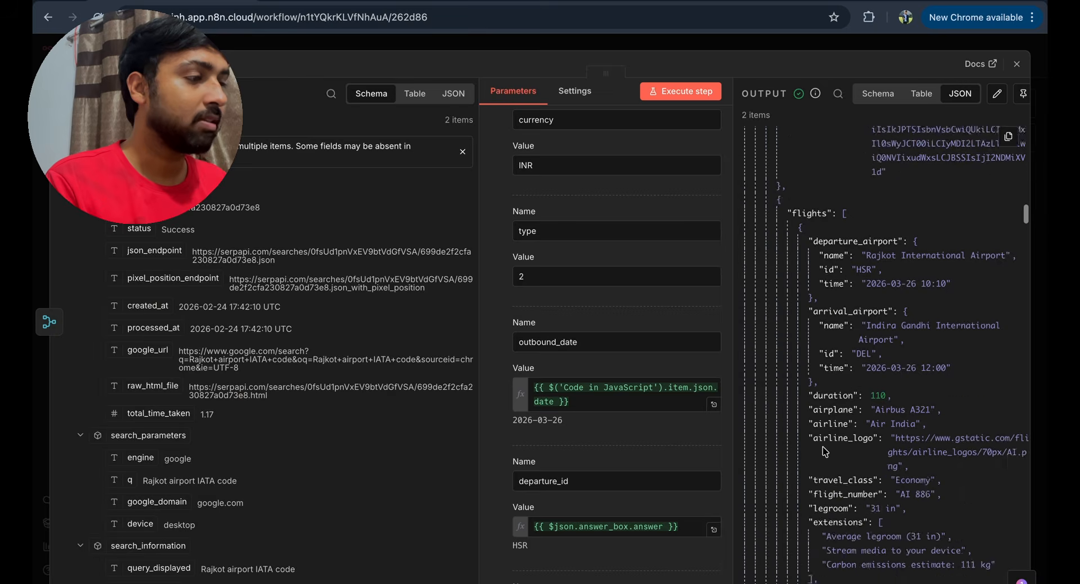
{"action": "scroll", "coordinate": [823, 447], "scroll_direction": "down", "scroll_amount": 6}
{"action": "scroll", "coordinate": [823, 447], "scroll_direction": "down", "scroll_amount": 15}
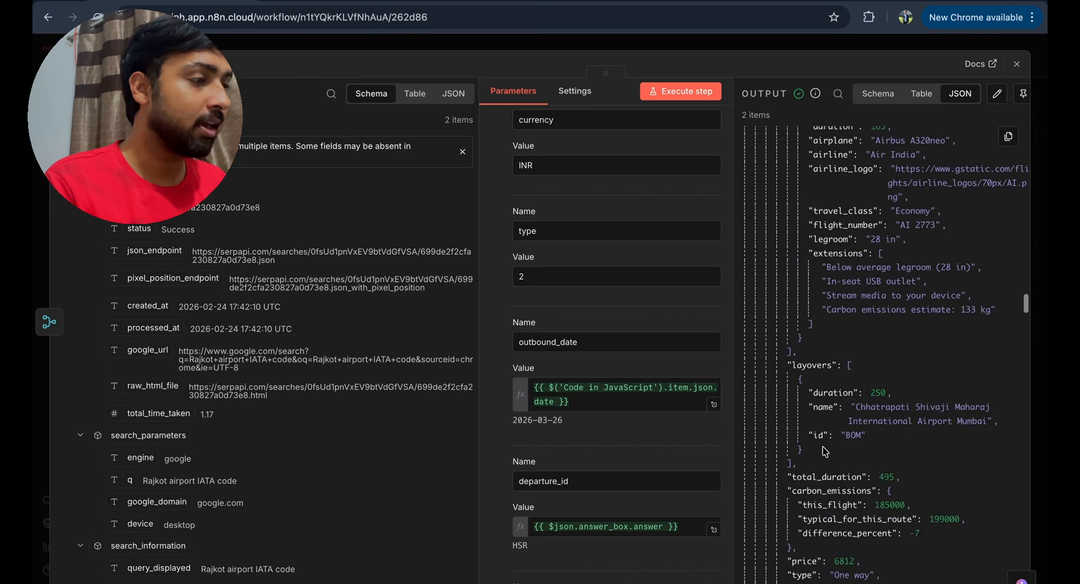
{"action": "left_click", "coordinate": [1017, 64]}
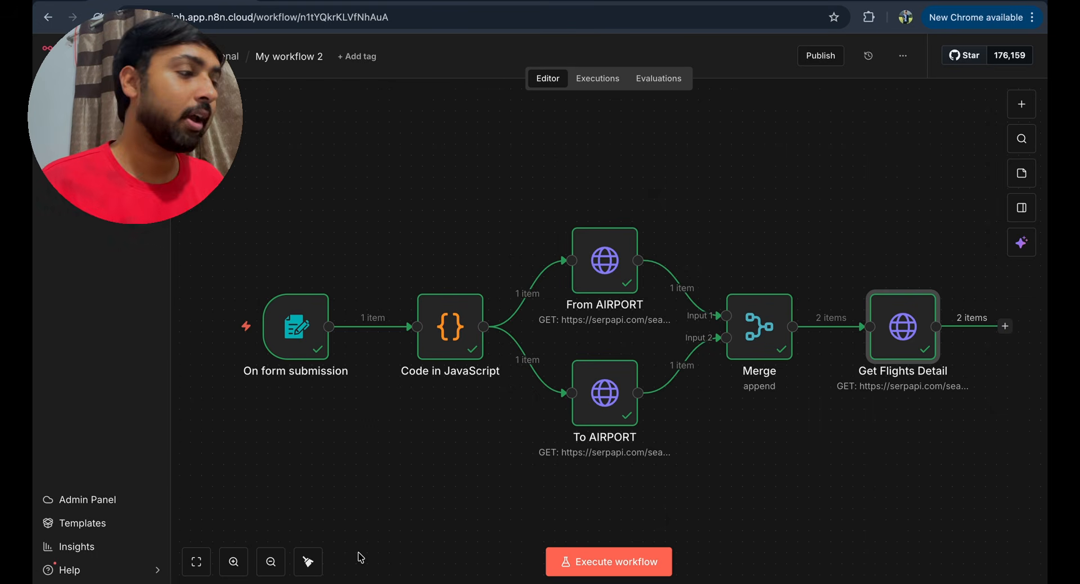
- Add a Code in JavaScript node after Get Flights Detail
{"action": "left_click", "coordinate": [1005, 326]}
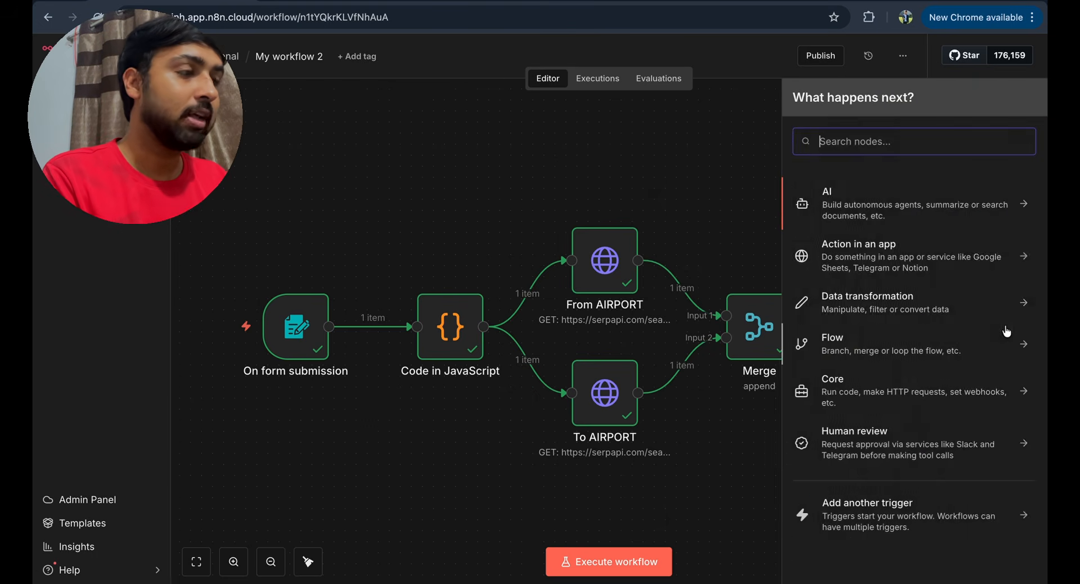
{"action": "type", "text": "vo"}
{"action": "key", "text": "BackSpace"}
{"action": "key", "text": "BackSpace"}
{"action": "type", "text": "code"}
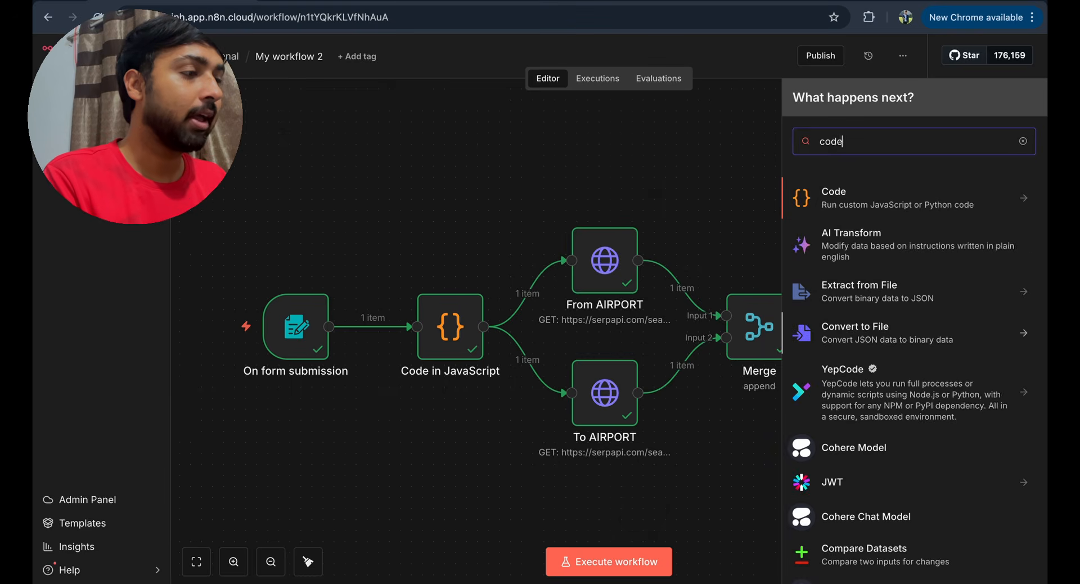
{"action": "key", "text": "Return"}
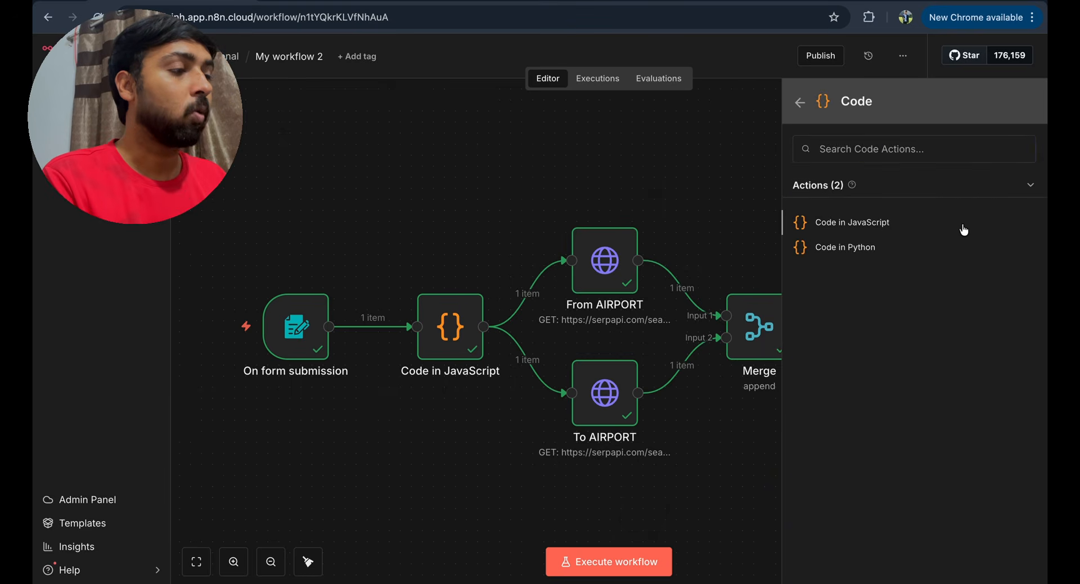
{"action": "left_click", "coordinate": [962, 225]}
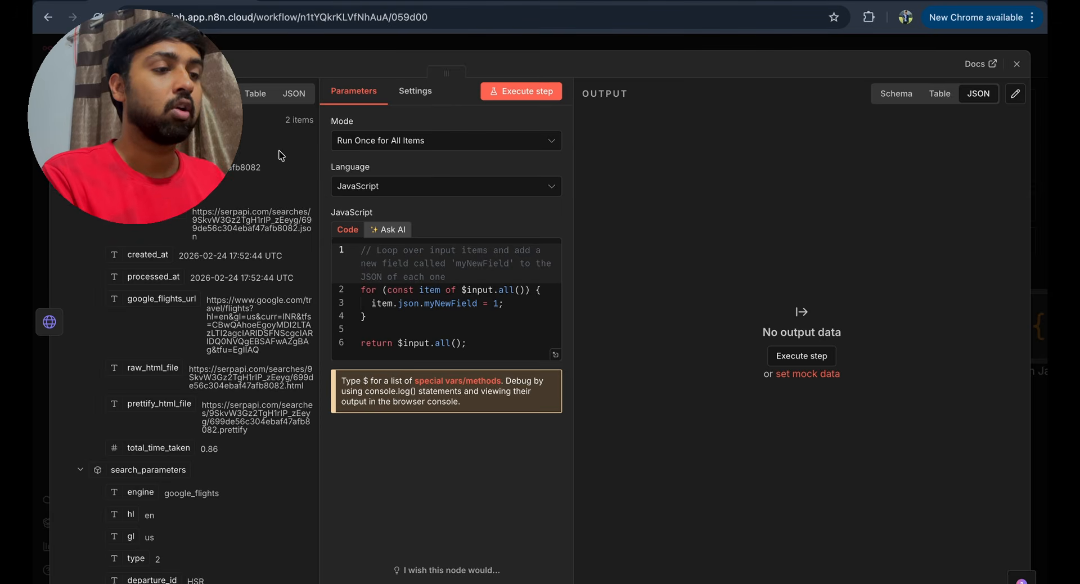
- Replace the sample code with the top-3 script and review its best_flights and airport lines
{"action": "left_click", "coordinate": [471, 340]}
{"action": "left_click_drag", "start_coordinate": [472, 339], "coordinate": [285, 243]}
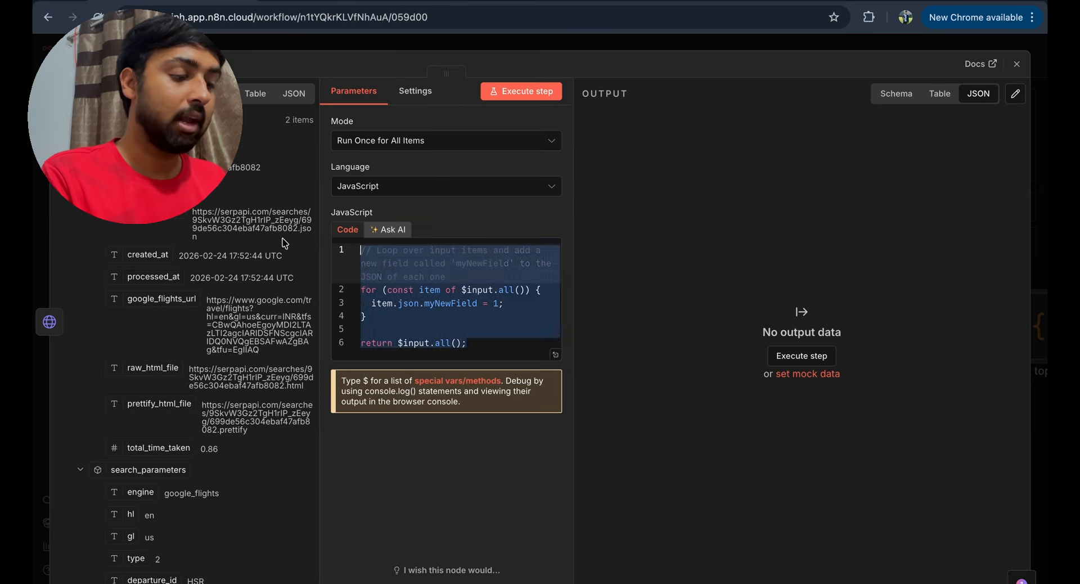
{"action": "key", "text": "BackSpace"}
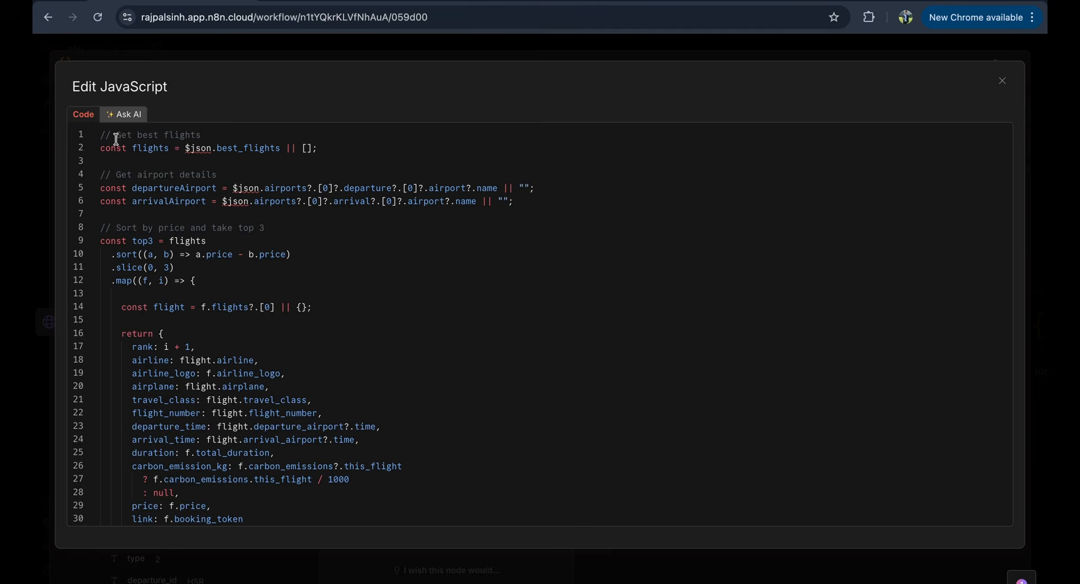
{"action": "left_click_drag", "start_coordinate": [116, 139], "coordinate": [242, 148]}
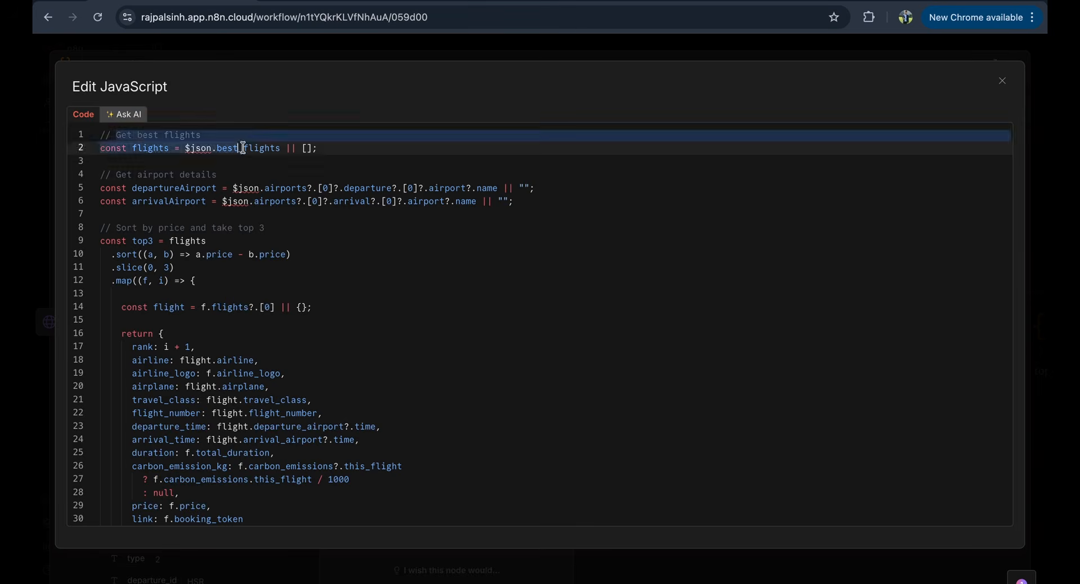
{"action": "left_click", "coordinate": [210, 160]}
{"action": "left_click_drag", "start_coordinate": [143, 150], "coordinate": [346, 167]}
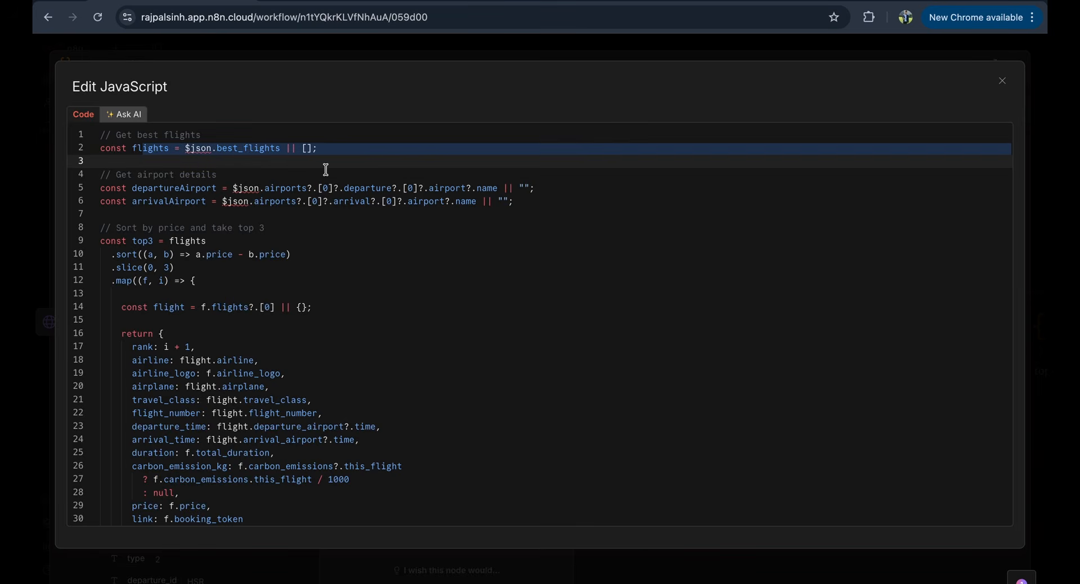
{"action": "left_click_drag", "start_coordinate": [101, 188], "coordinate": [303, 212]}
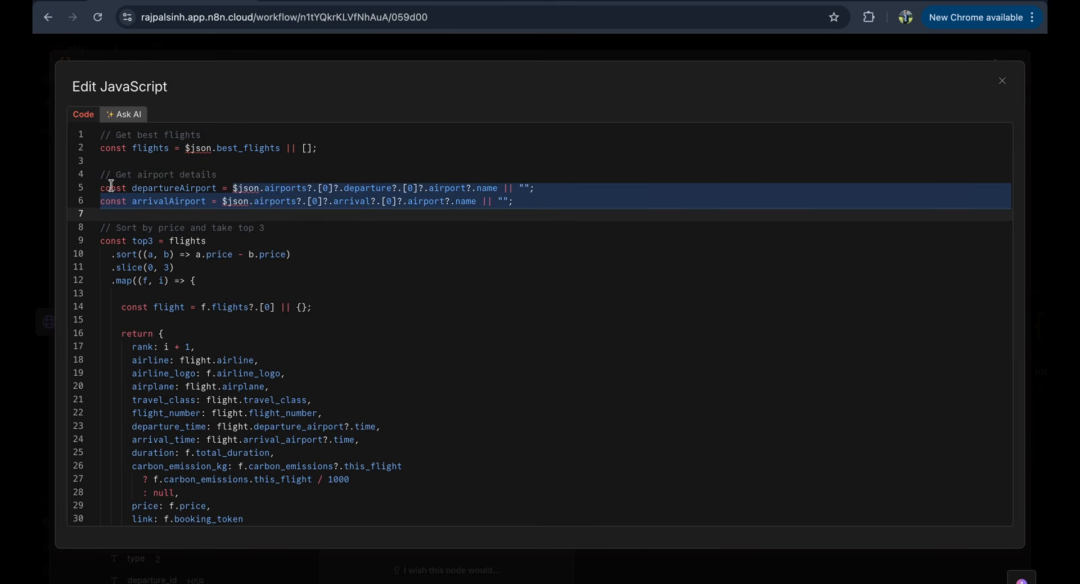
{"action": "left_click_drag", "start_coordinate": [134, 186], "coordinate": [336, 223]}
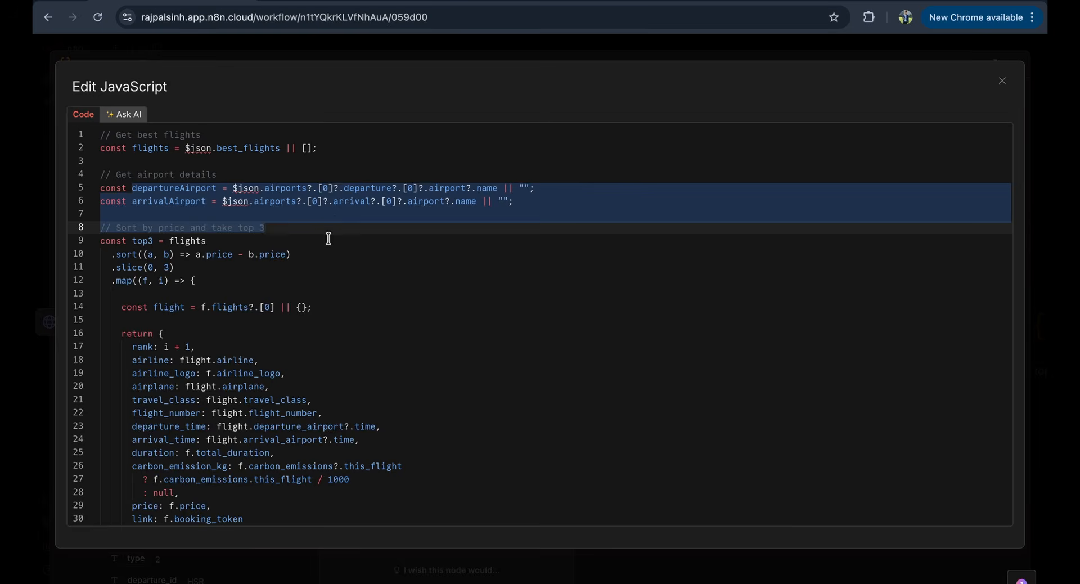
{"action": "left_click", "coordinate": [328, 238]}
{"action": "left_click", "coordinate": [237, 185]}
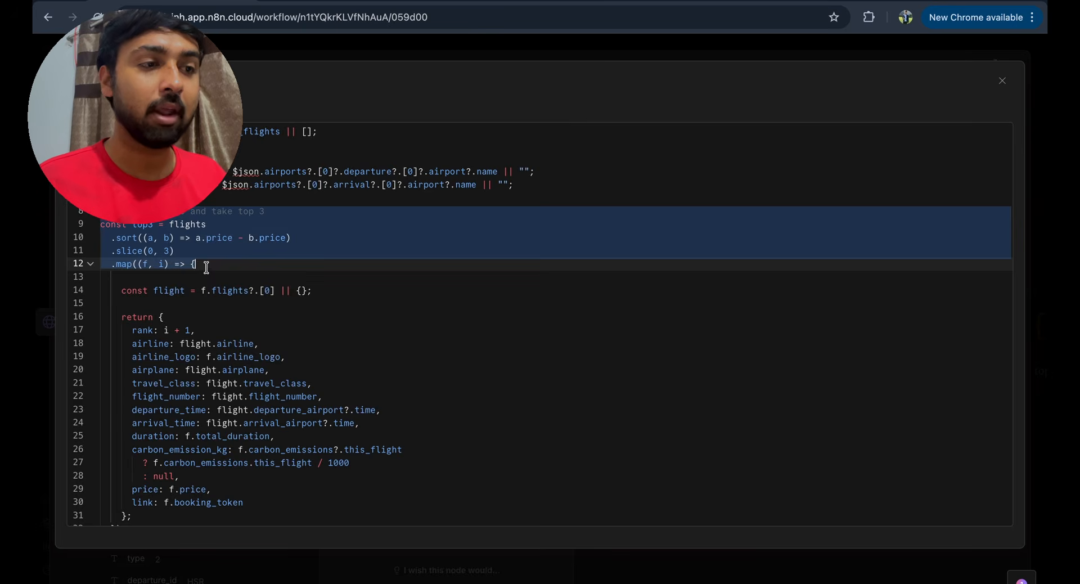
{"action": "left_click", "coordinate": [225, 293]}
- Review the script's sort-and-take-top-3, flight mapping and final return blocks
{"action": "left_click_drag", "start_coordinate": [121, 225], "coordinate": [222, 290]}
{"action": "scroll", "coordinate": [222, 290], "scroll_direction": "down", "scroll_amount": 1}
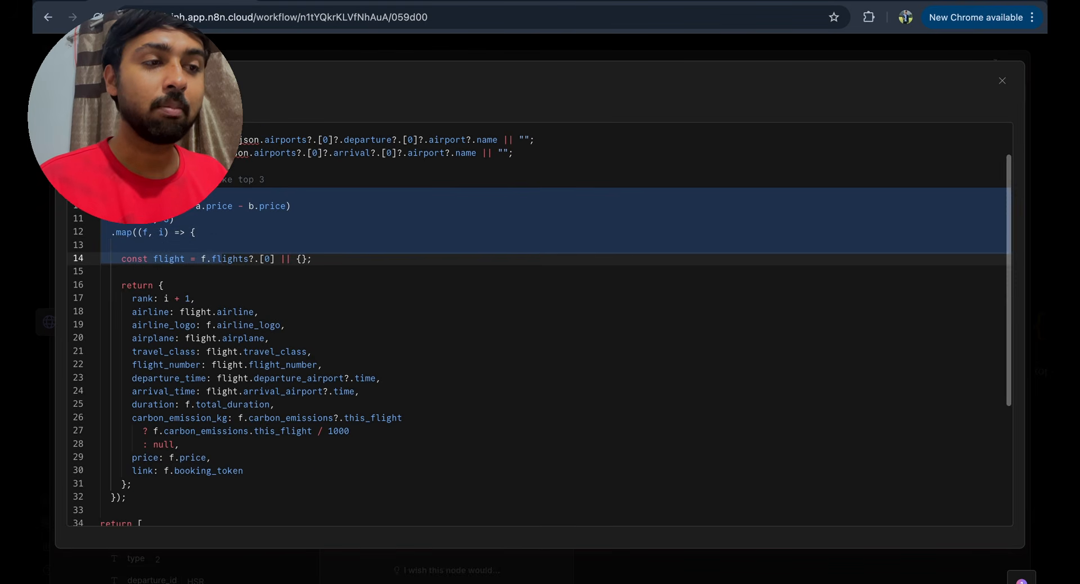
{"action": "left_click", "coordinate": [224, 193]}
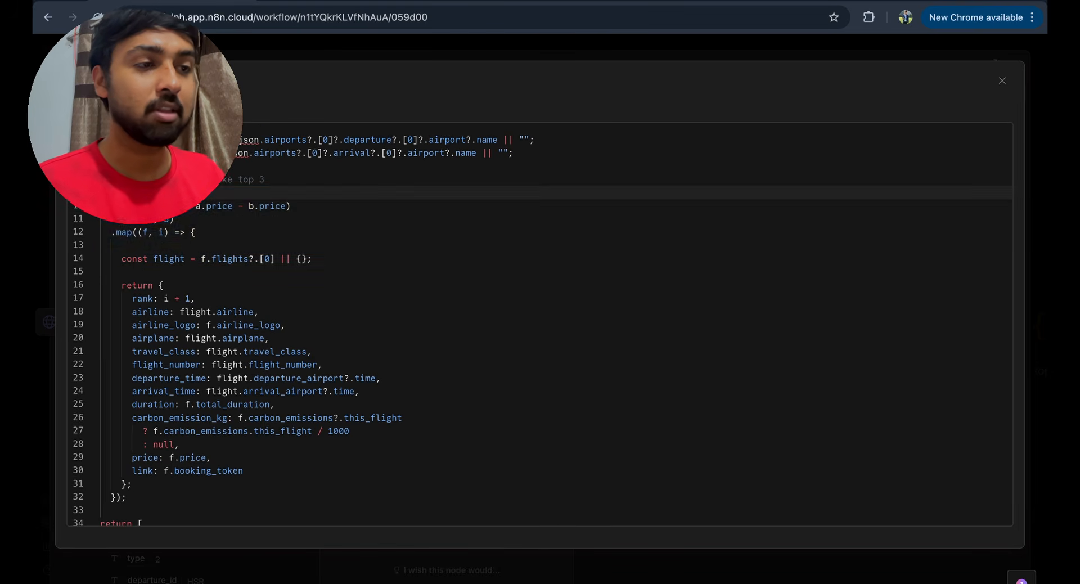
{"action": "left_click_drag", "start_coordinate": [224, 193], "coordinate": [152, 270]}
{"action": "scroll", "coordinate": [223, 272], "scroll_direction": "down", "scroll_amount": 1}
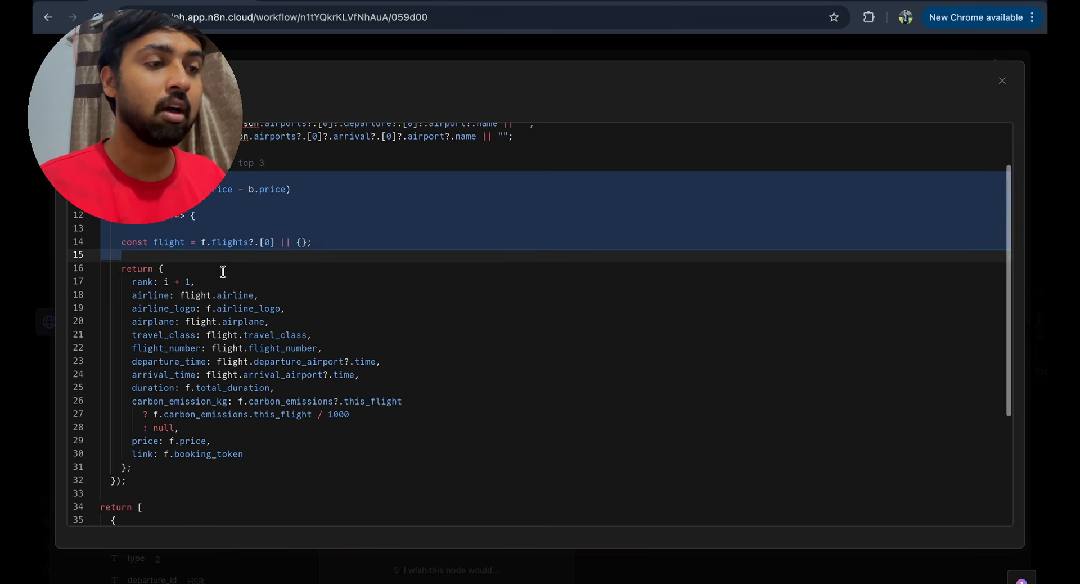
{"action": "left_click", "coordinate": [163, 268]}
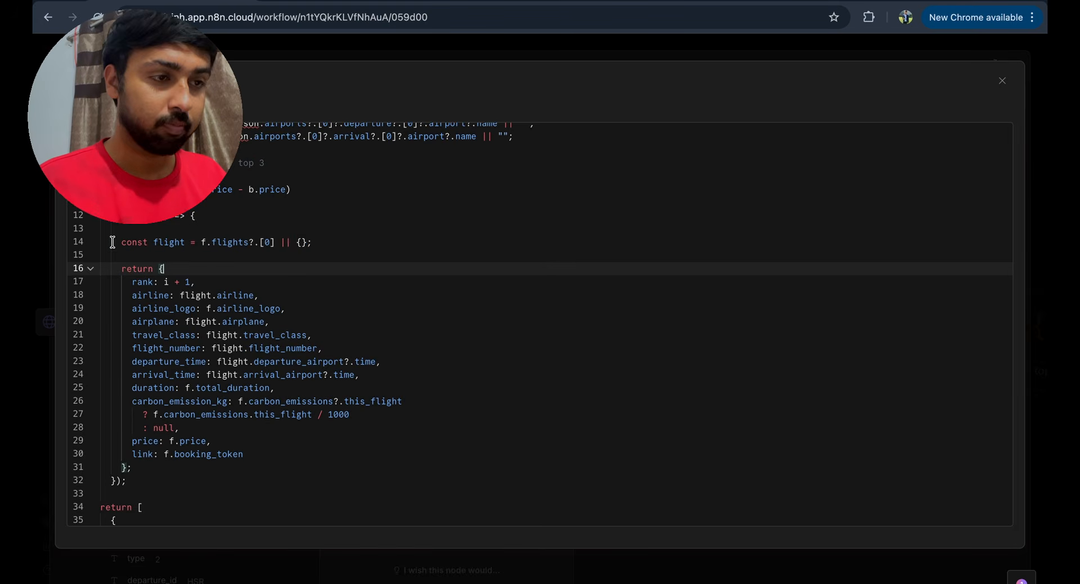
{"action": "left_click_drag", "start_coordinate": [112, 242], "coordinate": [157, 243]}
{"action": "scroll", "coordinate": [128, 243], "scroll_direction": "down", "scroll_amount": 2}
{"action": "left_click_drag", "start_coordinate": [122, 200], "coordinate": [252, 424]}
{"action": "scroll", "coordinate": [252, 422], "scroll_direction": "down", "scroll_amount": 1}
{"action": "left_click", "coordinate": [220, 403]}
{"action": "scroll", "coordinate": [185, 394], "scroll_direction": "down", "scroll_amount": 2}
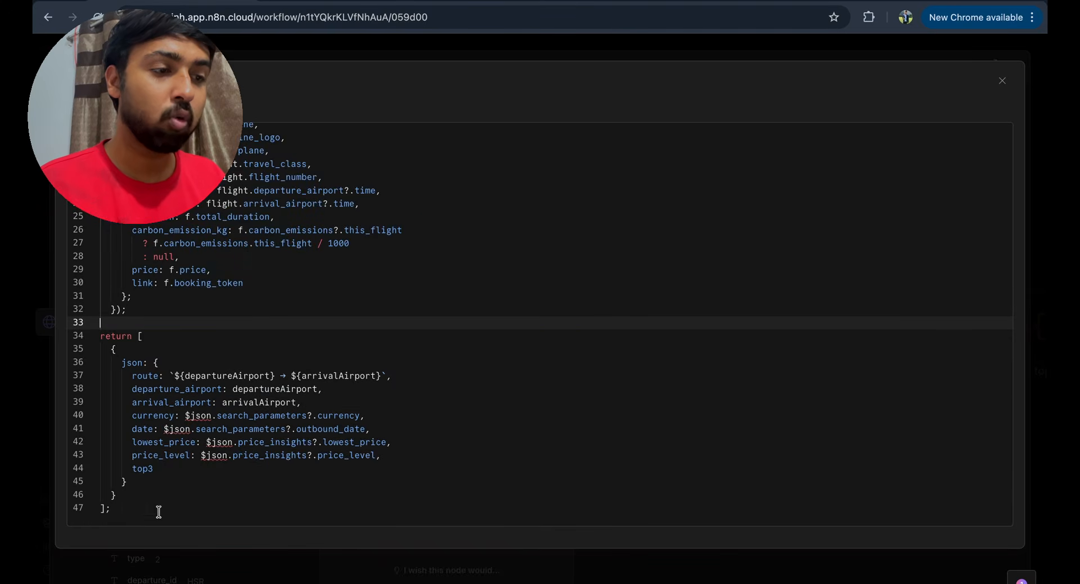
{"action": "left_click_drag", "start_coordinate": [159, 511], "coordinate": [96, 341]}
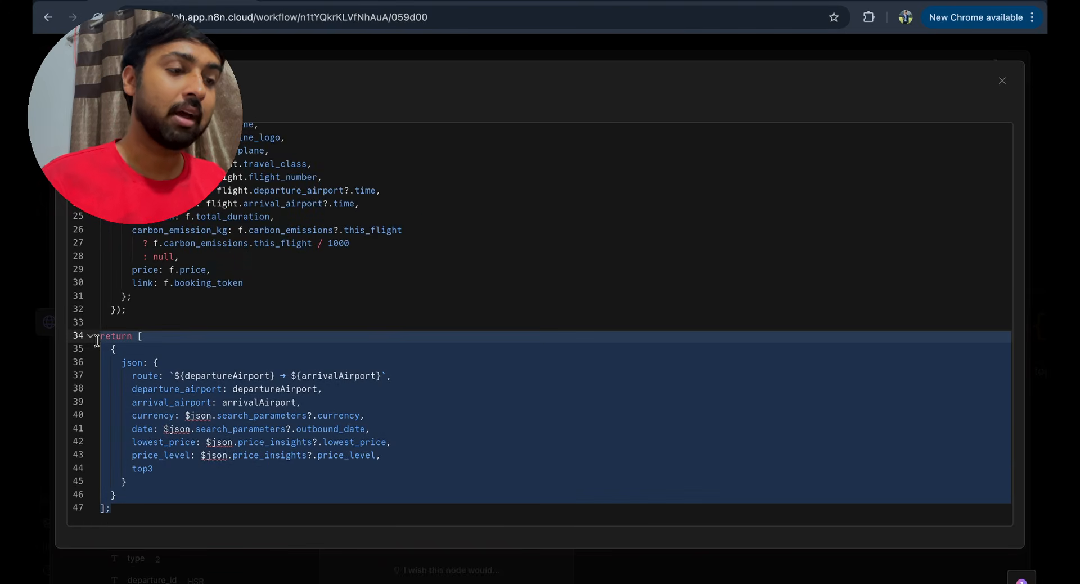
{"action": "left_click", "coordinate": [210, 344]}
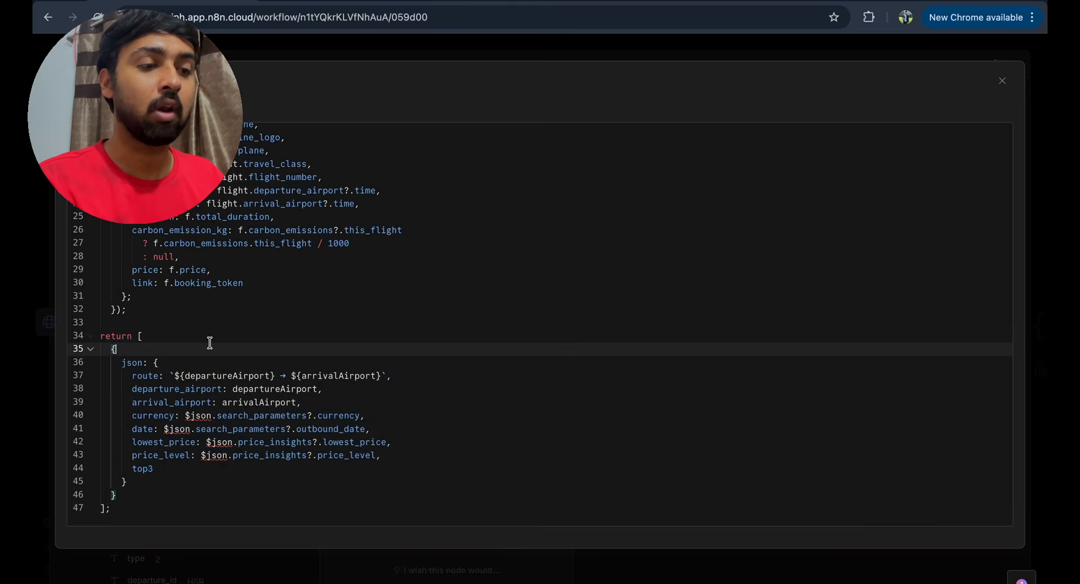
{"action": "key", "text": "Escape"}
- Run the code to output lowest price 6812 INR with the top 3 flights, and pin it
{"action": "left_click", "coordinate": [521, 94]}
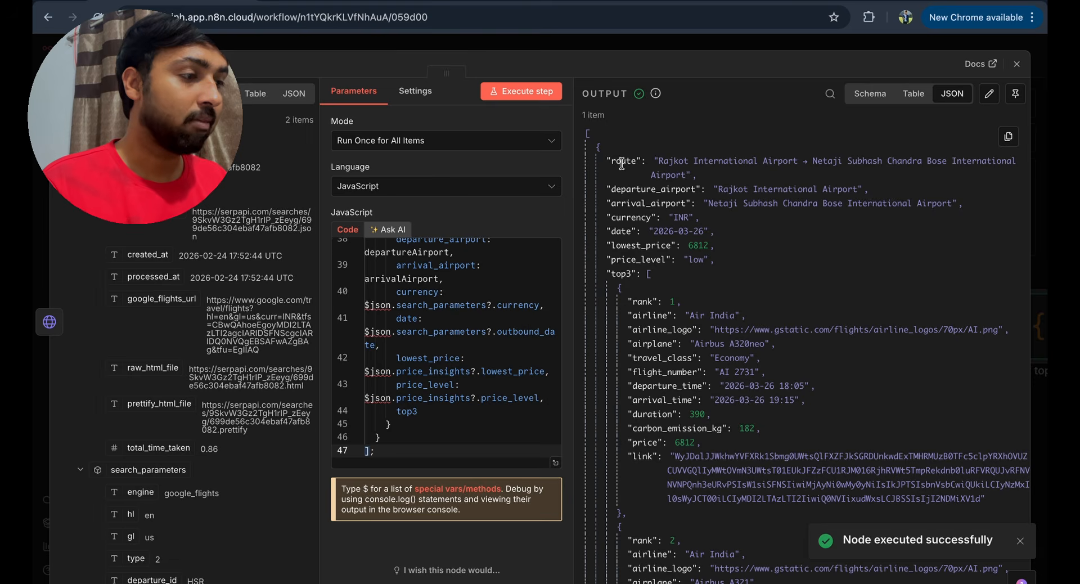
{"action": "scroll", "coordinate": [700, 354], "scroll_direction": "down", "scroll_amount": 1}
{"action": "scroll", "coordinate": [701, 354], "scroll_direction": "down", "scroll_amount": 5}
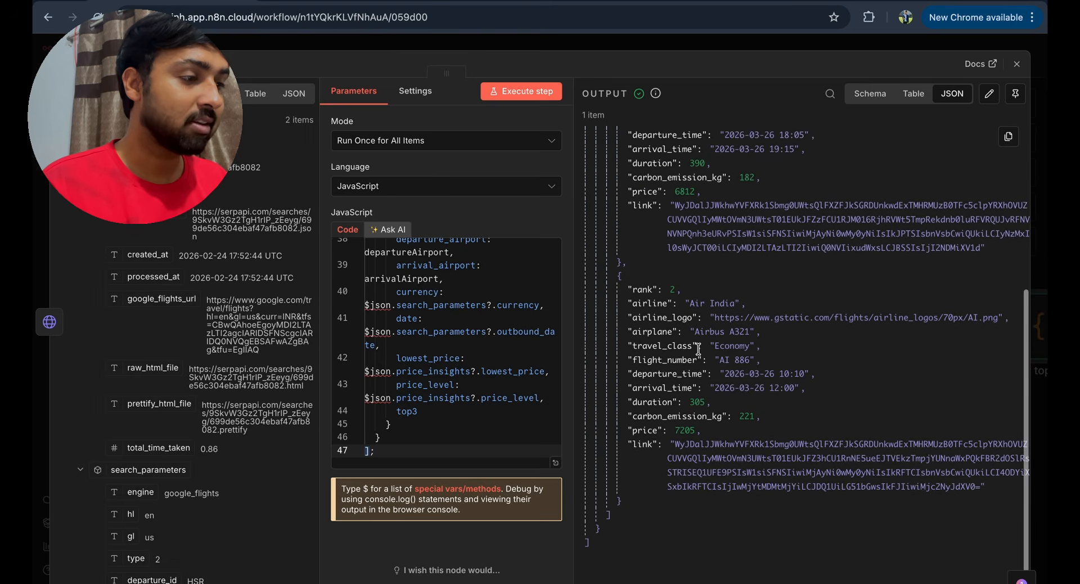
{"action": "key", "text": "Escape"}
{"action": "scroll", "coordinate": [817, 508], "scroll_direction": "right", "scroll_amount": 5}
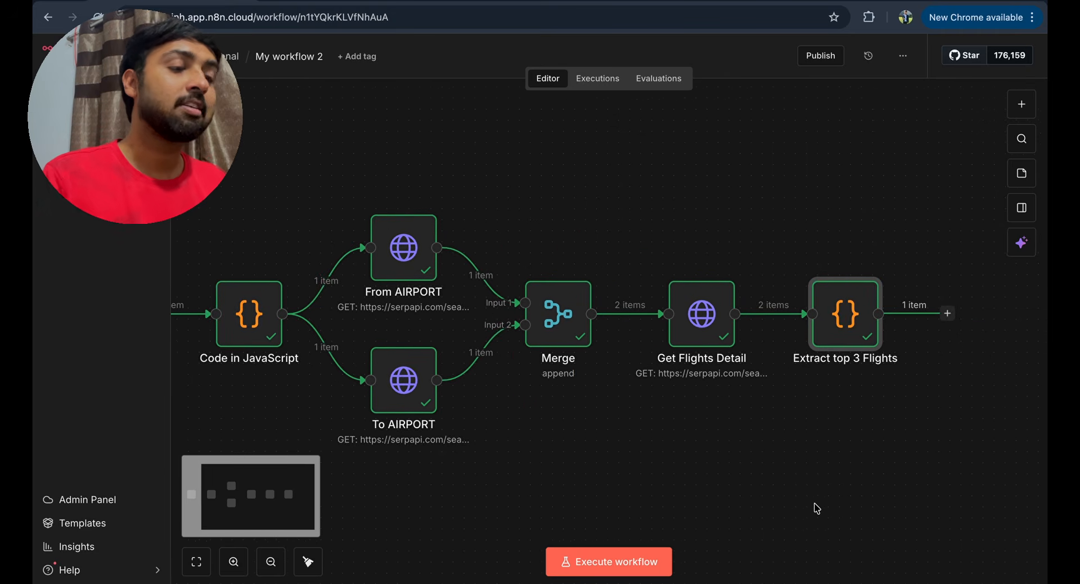
{"action": "scroll", "coordinate": [799, 296], "scroll_direction": "up", "scroll_amount": 3}
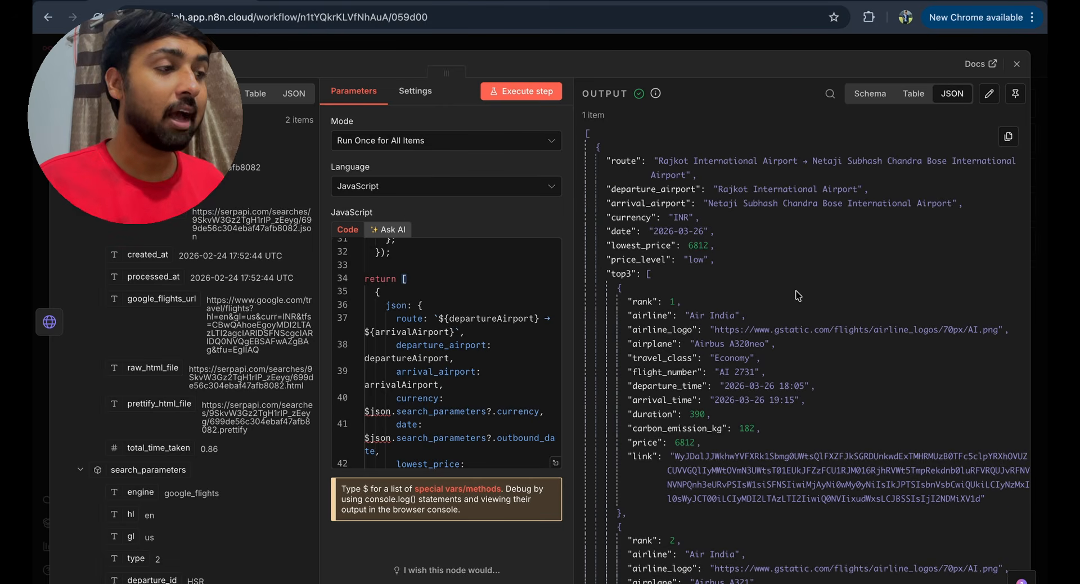
{"action": "left_click", "coordinate": [1015, 94]}
{"action": "left_click", "coordinate": [1017, 63]}
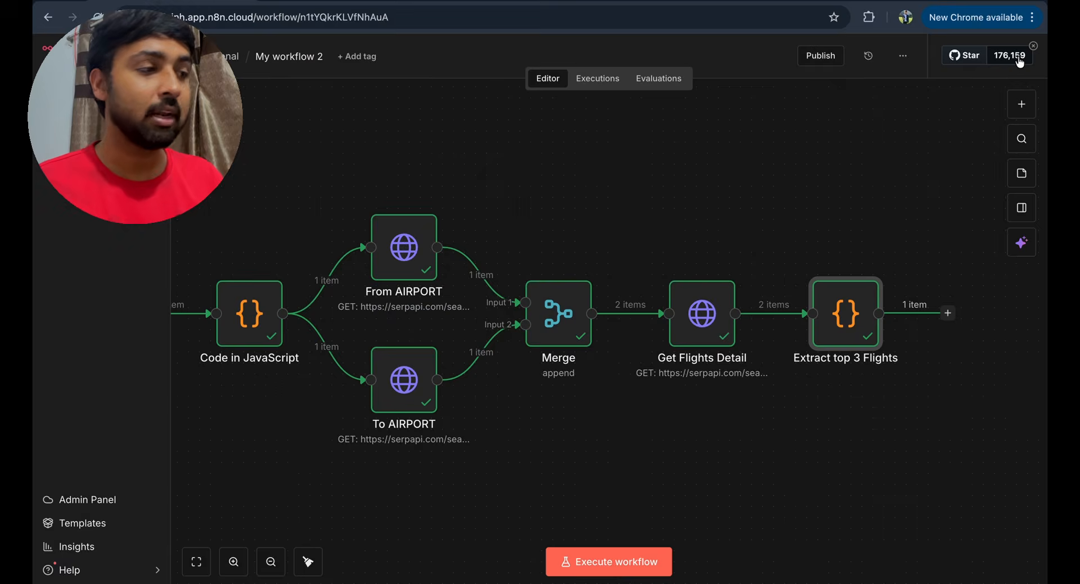
- Add another Code node after Extract top 3 Flights
{"action": "left_click", "coordinate": [948, 313]}
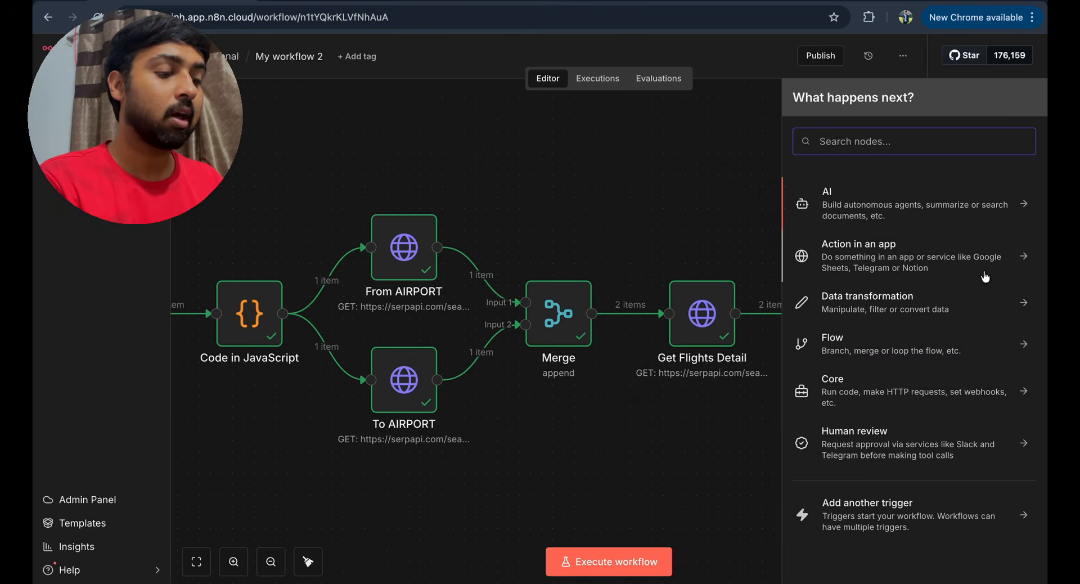
{"action": "type", "text": "codew"}
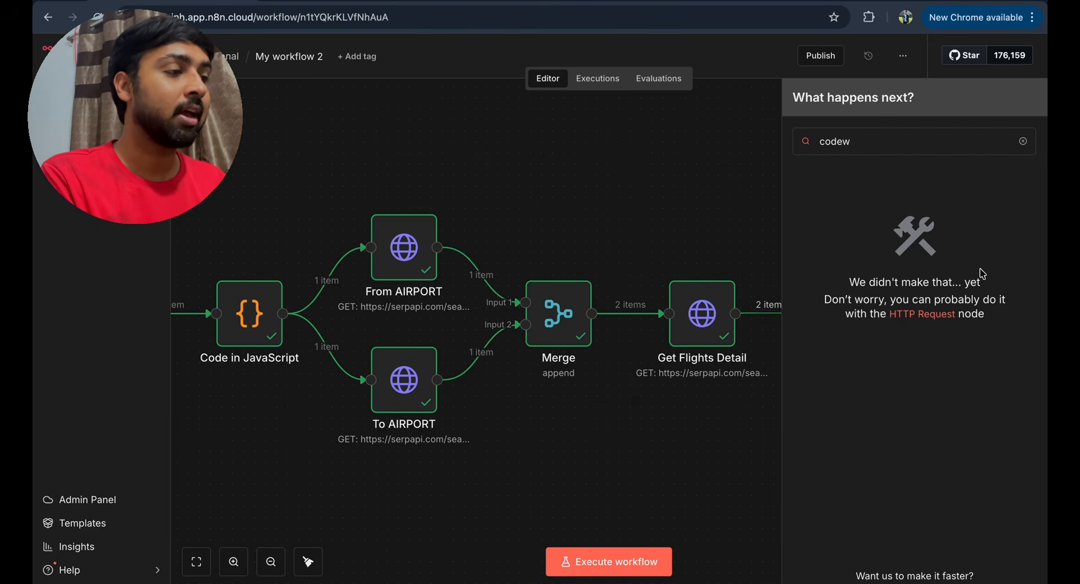
{"action": "key", "text": "BackSpace"}
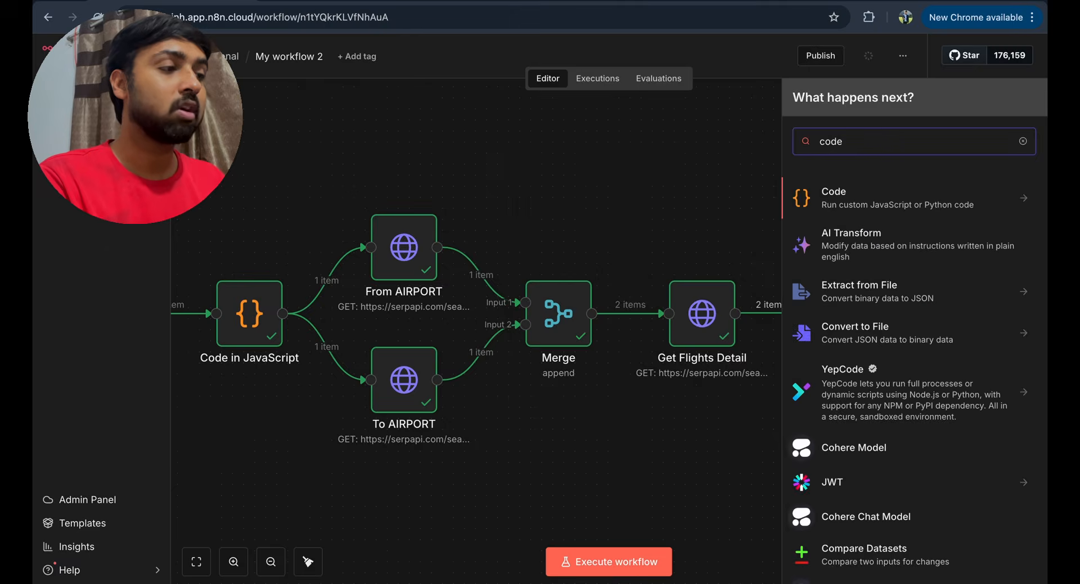
{"action": "key", "text": "Return"}
- Replace the default code with the HTML flight report script in the enlarged editor
{"action": "left_click", "coordinate": [502, 335]}
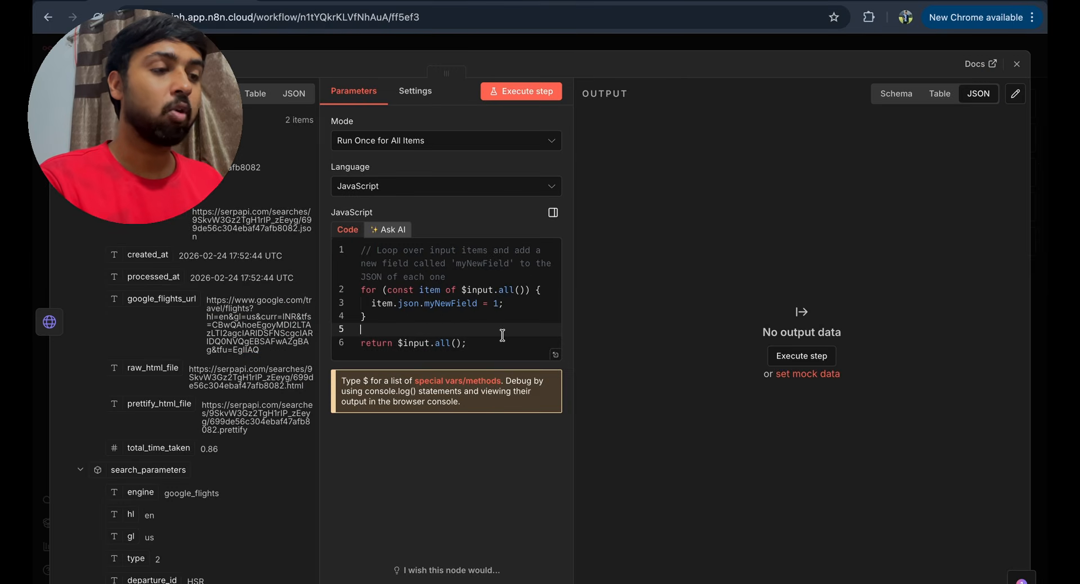
{"action": "left_click", "coordinate": [555, 352]}
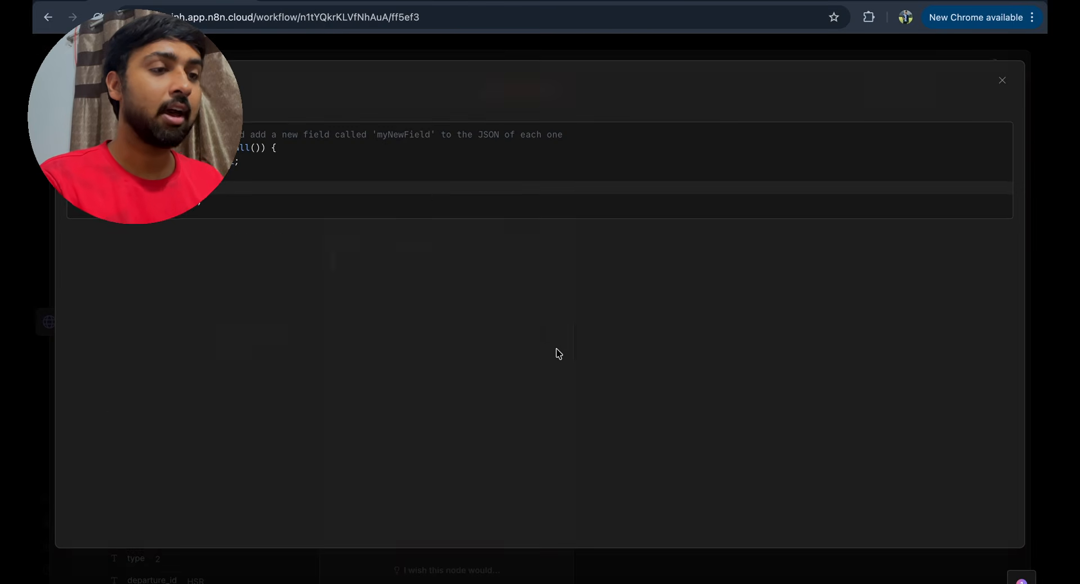
{"action": "left_click", "coordinate": [338, 205]}
{"action": "key", "text": "ctrl+a"}
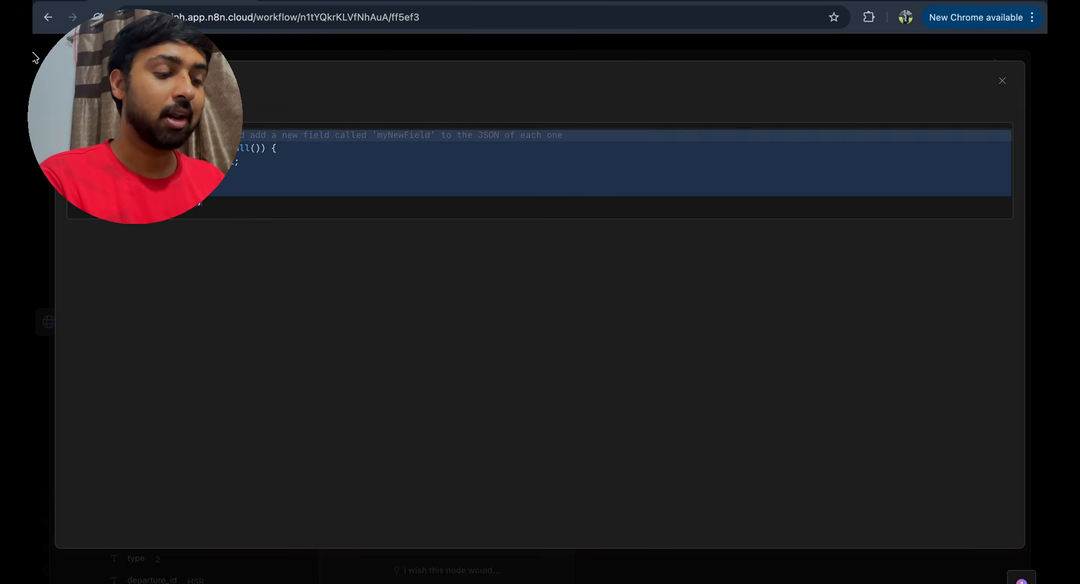
{"action": "key", "text": "ctrl+v"}
- Review the HTML report script down to its html return block, then close the node
{"action": "scroll", "coordinate": [272, 306], "scroll_direction": "up", "scroll_amount": 15}
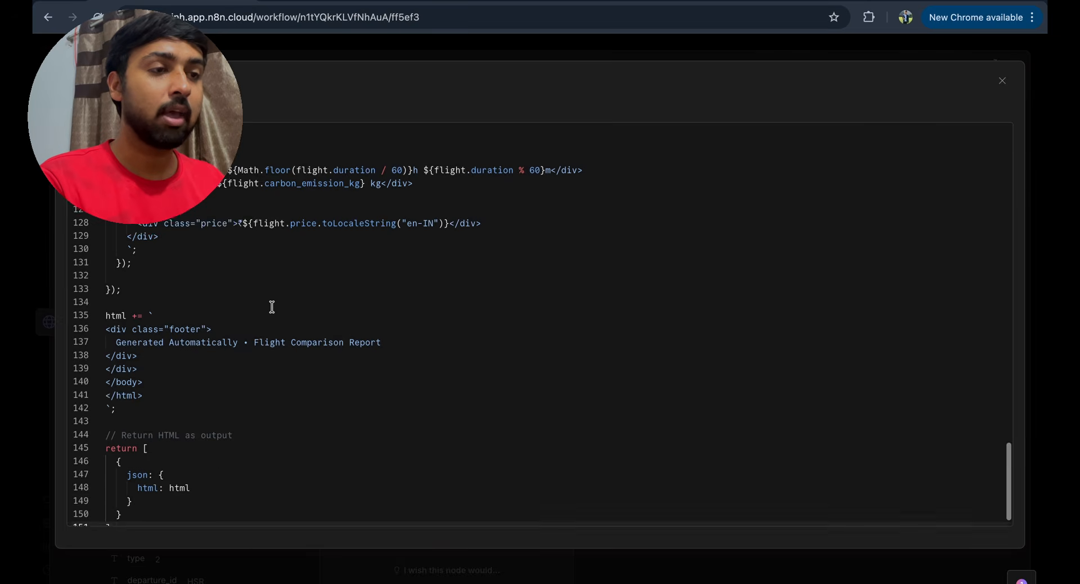
{"action": "left_click_drag", "start_coordinate": [107, 147], "coordinate": [294, 349]}
{"action": "scroll", "coordinate": [295, 348], "scroll_direction": "down", "scroll_amount": 2}
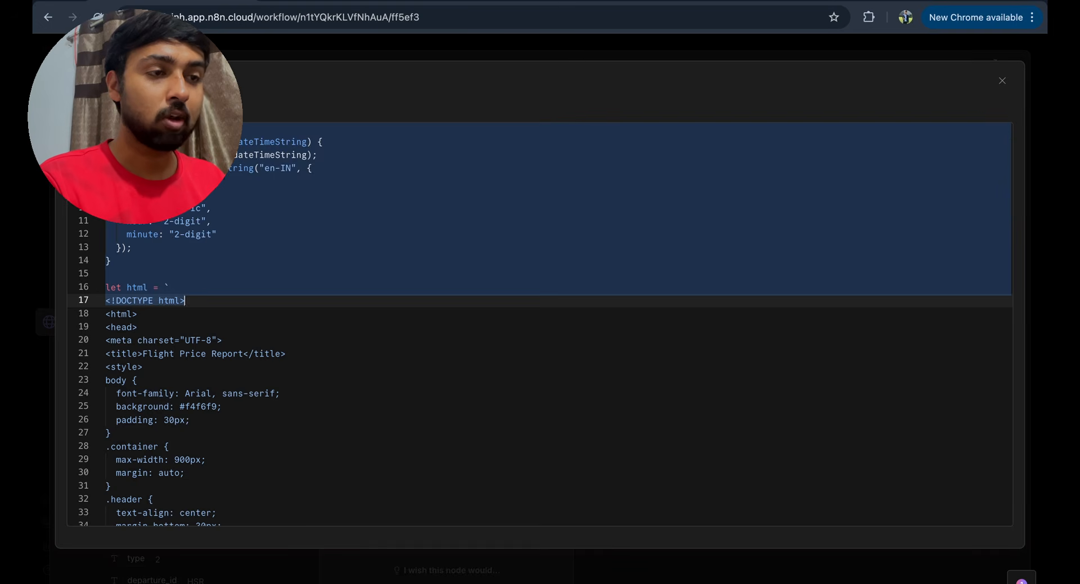
{"action": "left_click_drag", "start_coordinate": [214, 194], "coordinate": [208, 268]}
{"action": "scroll", "coordinate": [208, 268], "scroll_direction": "down", "scroll_amount": 5}
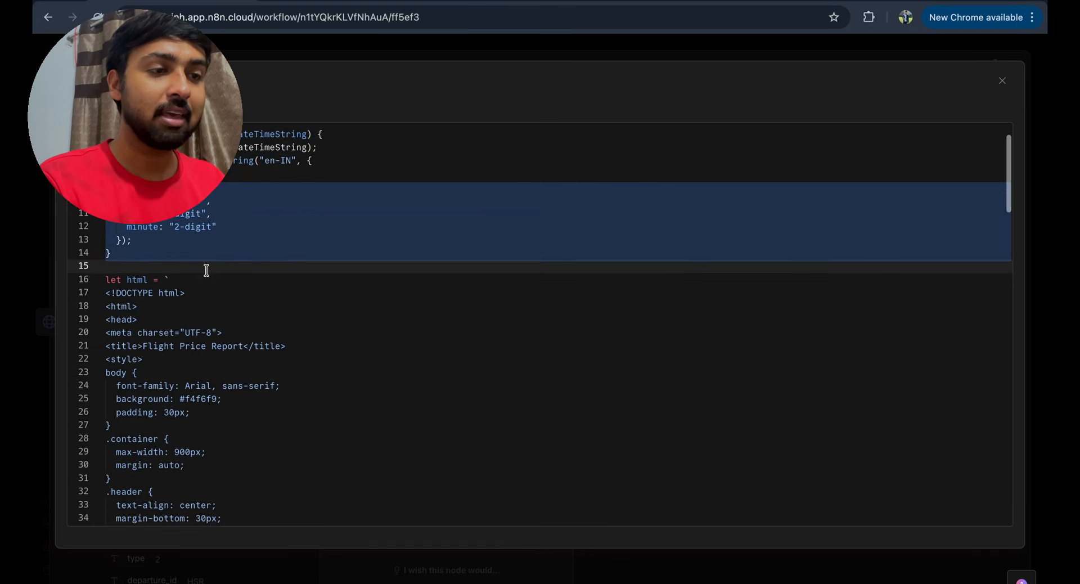
{"action": "left_click_drag", "start_coordinate": [197, 193], "coordinate": [199, 321]}
{"action": "scroll", "coordinate": [198, 321], "scroll_direction": "down", "scroll_amount": 5}
{"action": "scroll", "coordinate": [199, 321], "scroll_direction": "down", "scroll_amount": 4}
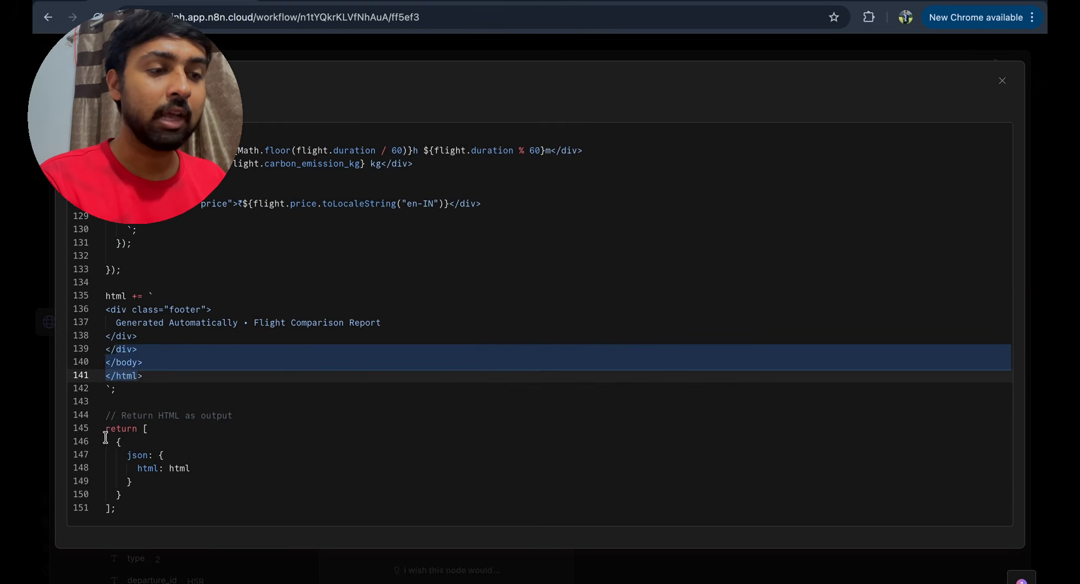
{"action": "left_click_drag", "start_coordinate": [105, 430], "coordinate": [180, 508]}
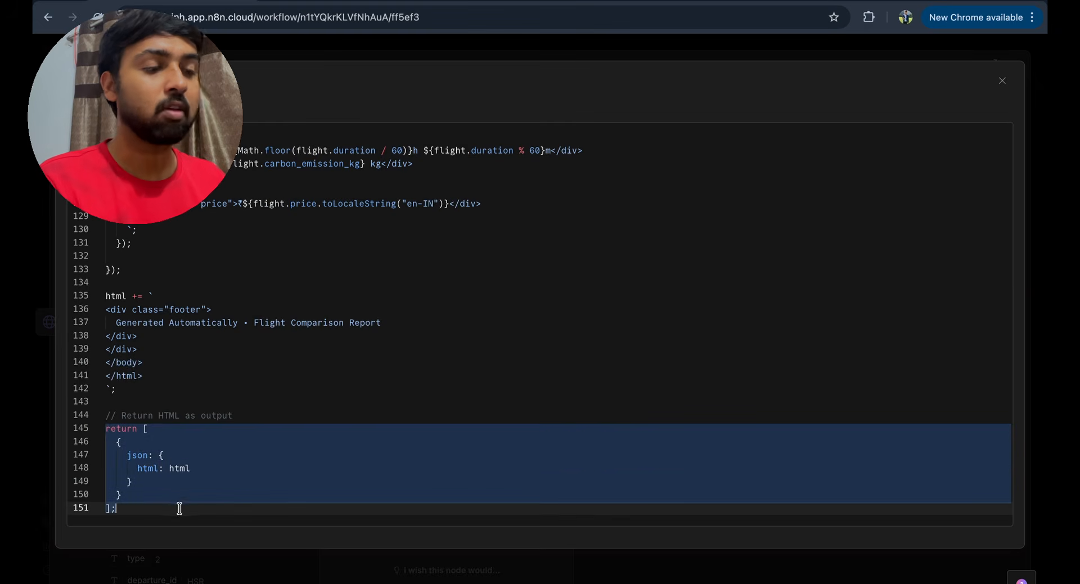
{"action": "left_click", "coordinate": [1003, 82]}
{"action": "key", "text": "Escape"}
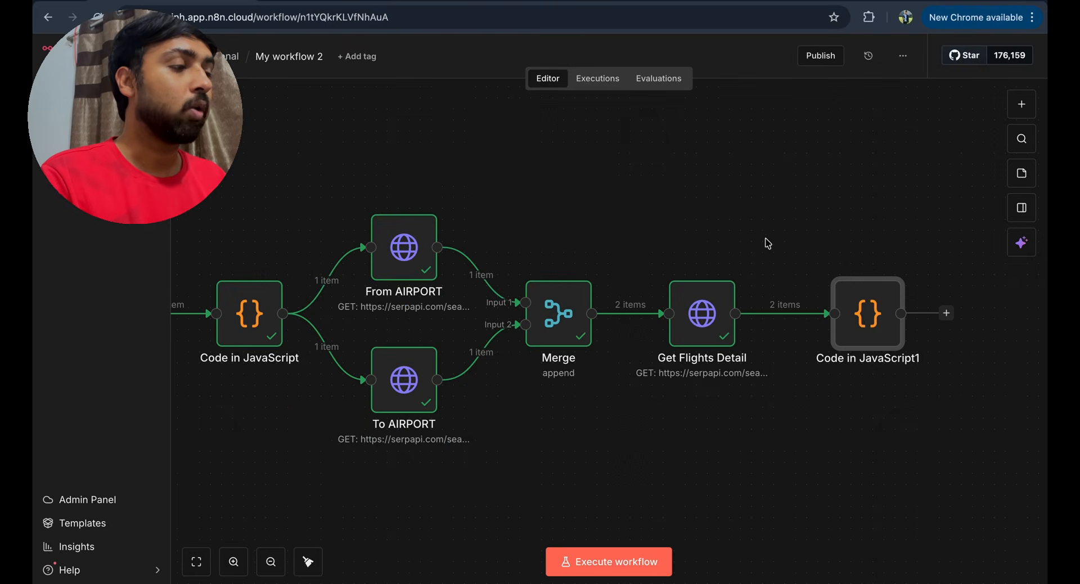
- Run Code in JavaScript1 to produce the Ahmedabad to Goa Dabolim 2026-03-26 Flight Price Report
{"action": "double_click", "coordinate": [859, 320]}
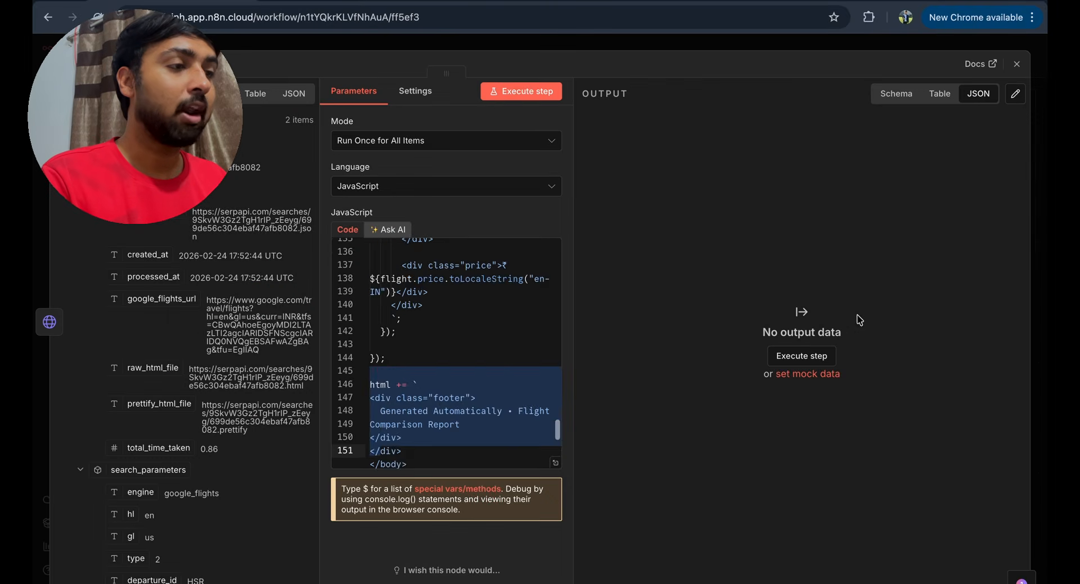
{"action": "left_click", "coordinate": [509, 91]}
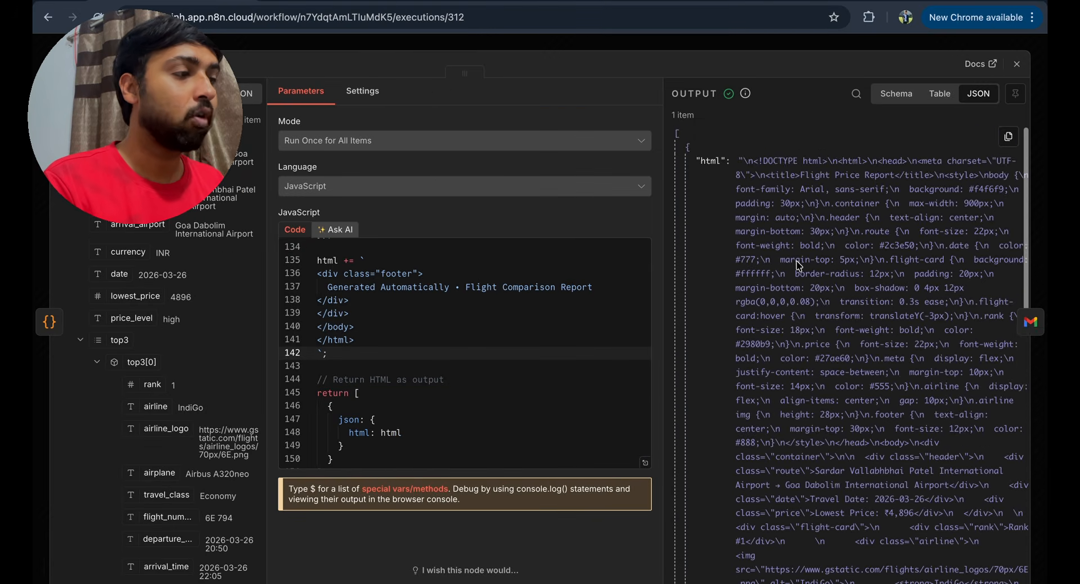
{"action": "scroll", "coordinate": [799, 264], "scroll_direction": "down", "scroll_amount": 10}
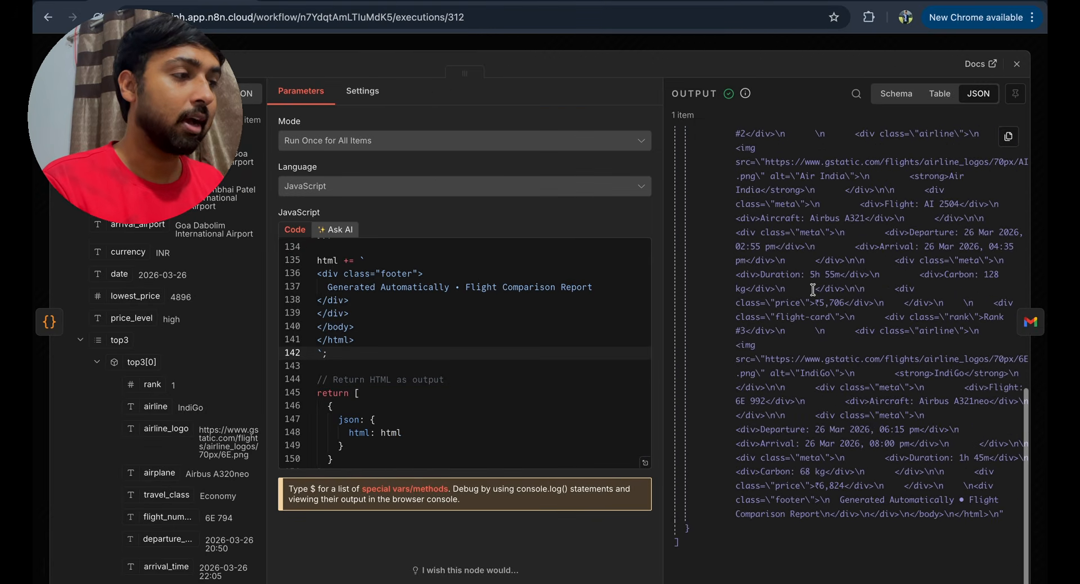
{"action": "scroll", "coordinate": [813, 289], "scroll_direction": "up", "scroll_amount": 10}
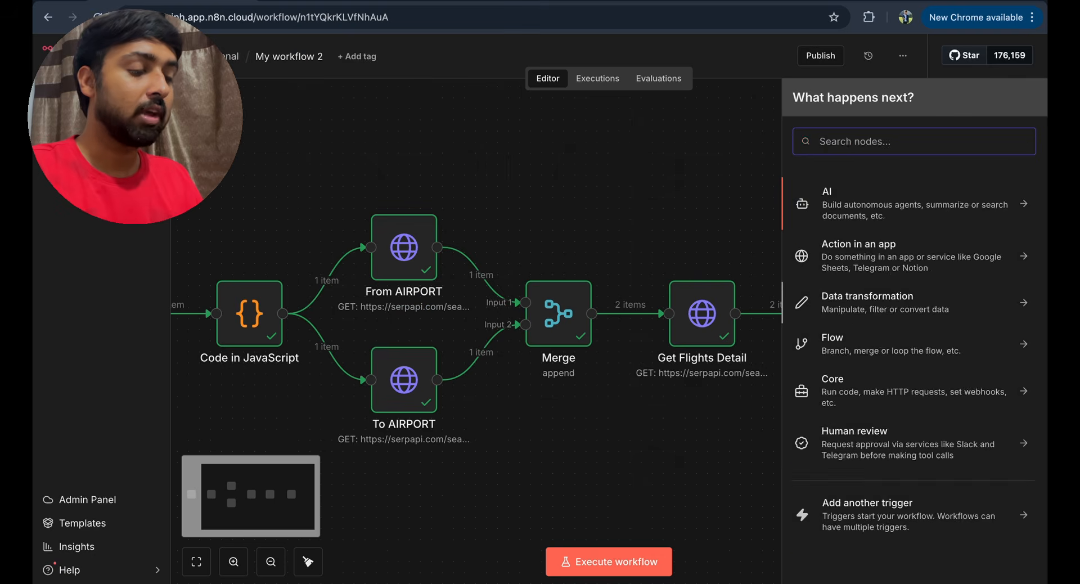
- Add a Gmail 'Send a message' node
{"action": "type", "text": "gmail"}
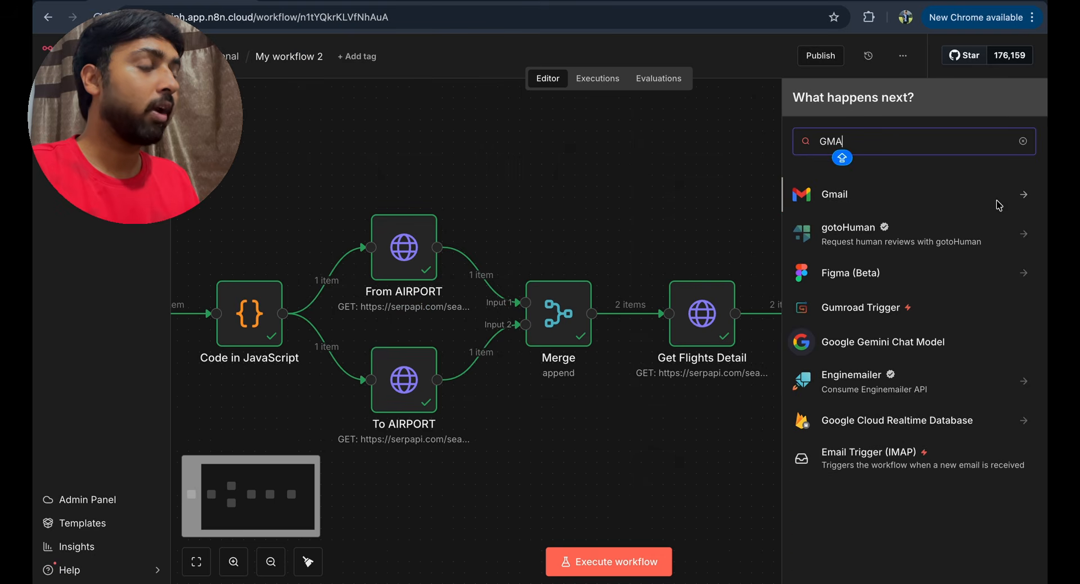
{"action": "left_click", "coordinate": [999, 200]}
{"action": "type", "text": "SEND"}
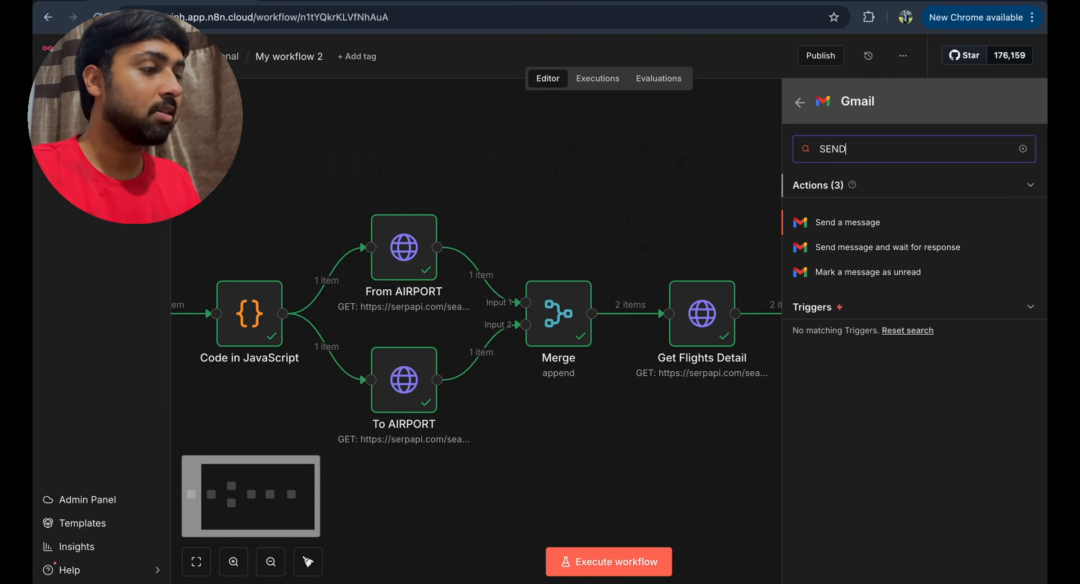
{"action": "left_click", "coordinate": [838, 225]}
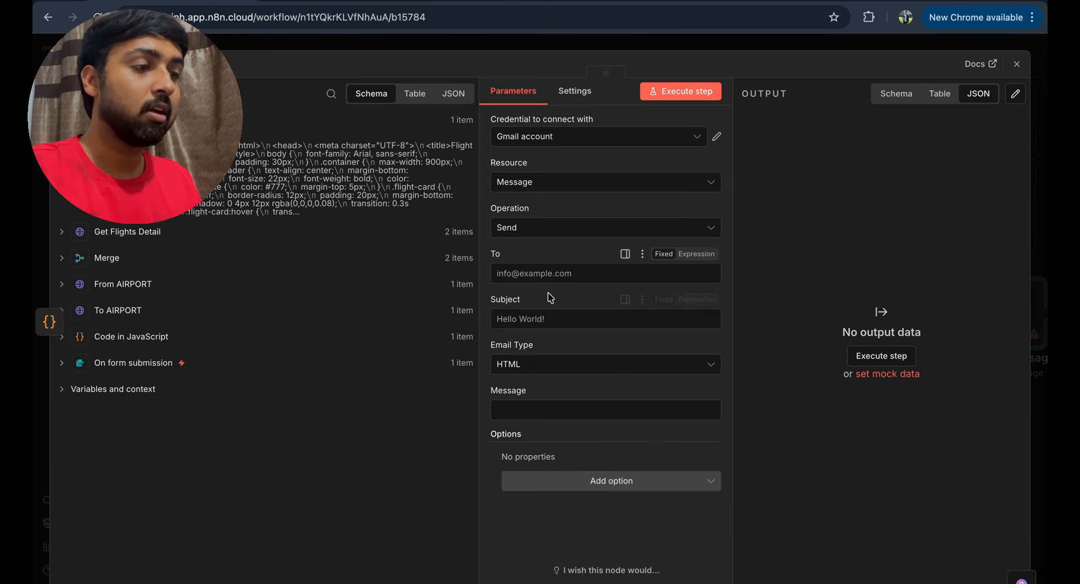
- Set the recipient to the getData email and the subject to 'TOP 3 Cheapest Flight is Here'
{"action": "left_click", "coordinate": [547, 272]}
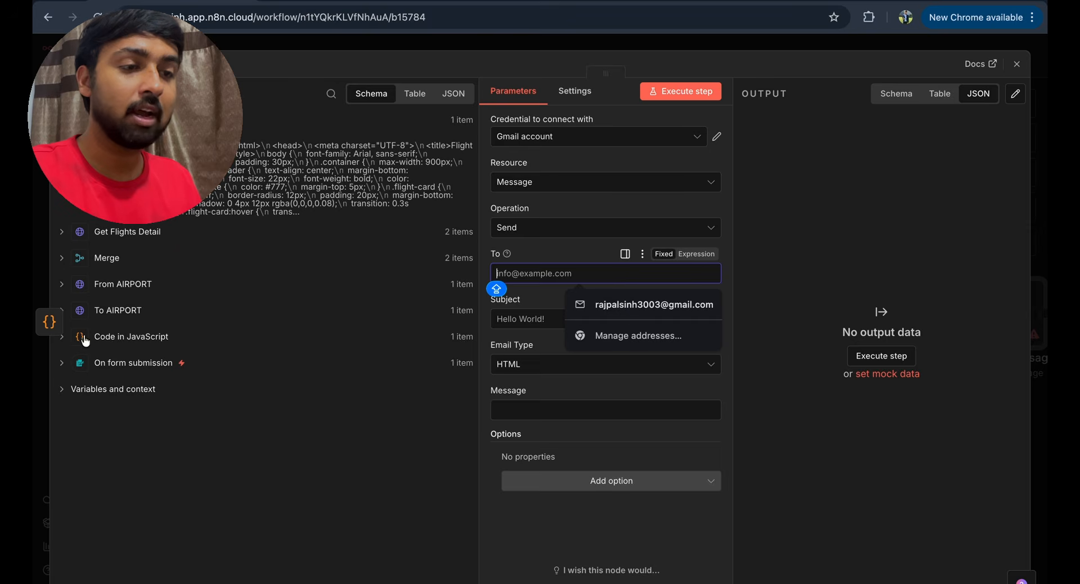
{"action": "left_click", "coordinate": [62, 336]}
{"action": "left_click_drag", "start_coordinate": [120, 449], "coordinate": [180, 428]}
{"action": "left_click_drag", "start_coordinate": [405, 339], "coordinate": [580, 274]}
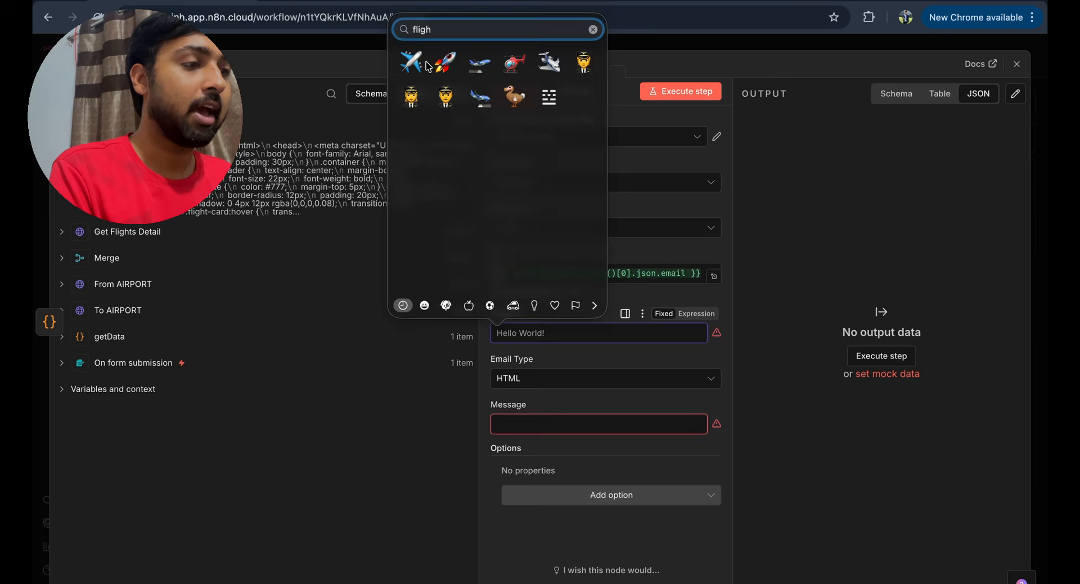
{"action": "left_click", "coordinate": [417, 65]}
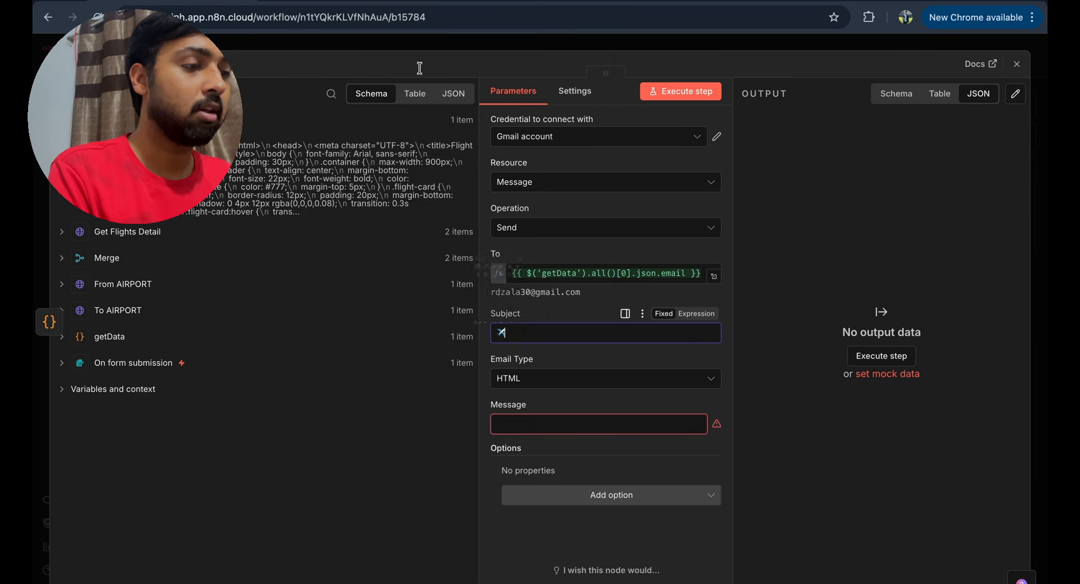
{"action": "type", "text": "TOP 3 Cheapest Fl"}
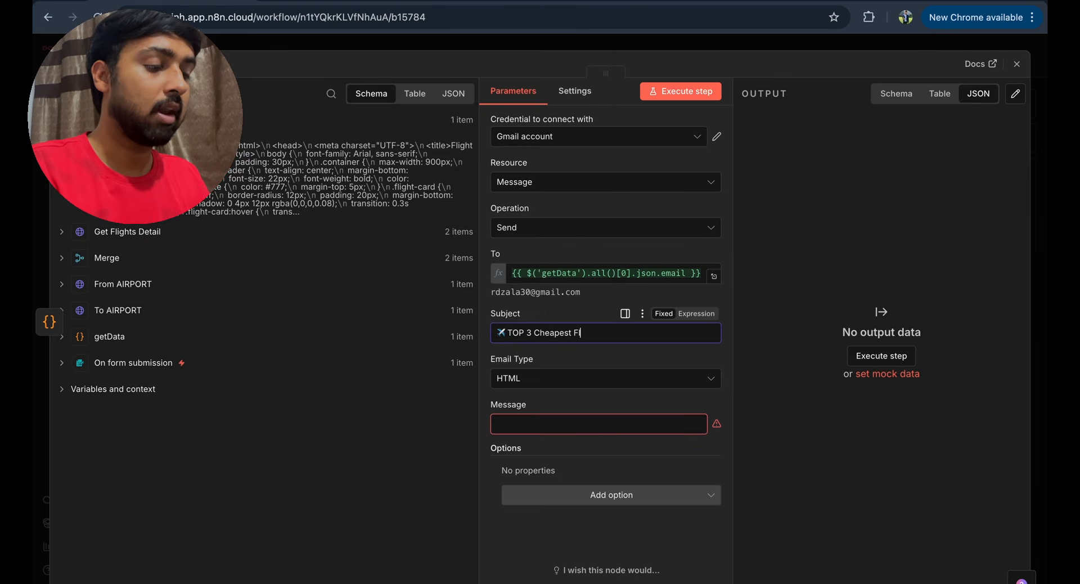
{"action": "type", "text": "ight is Here"}
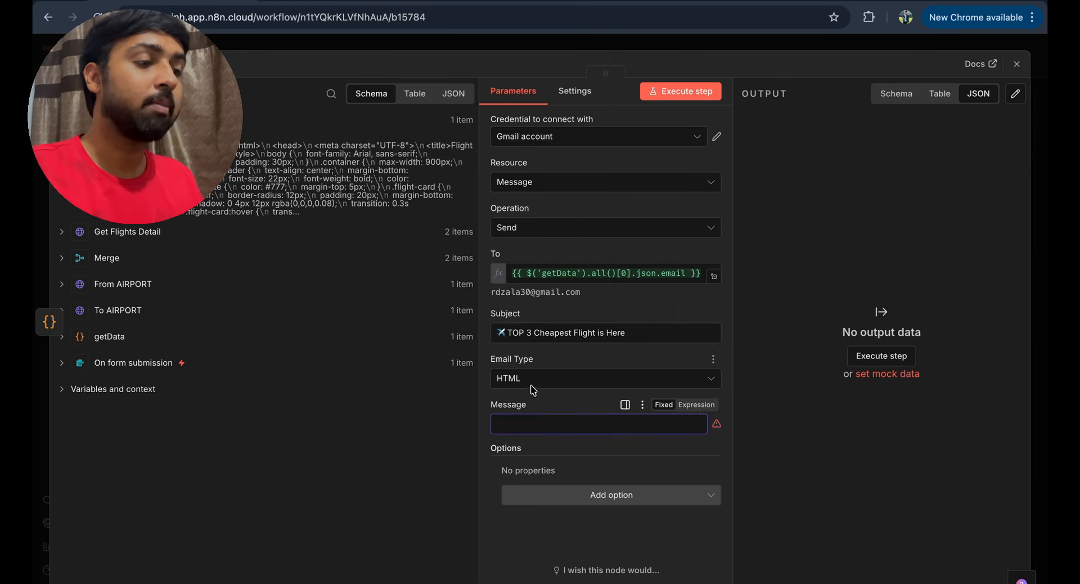
- Set the email type to HTML with the html output as body, and send it
{"action": "left_click", "coordinate": [531, 380]}
{"action": "left_click", "coordinate": [543, 436]}
{"action": "left_click", "coordinate": [540, 423]}
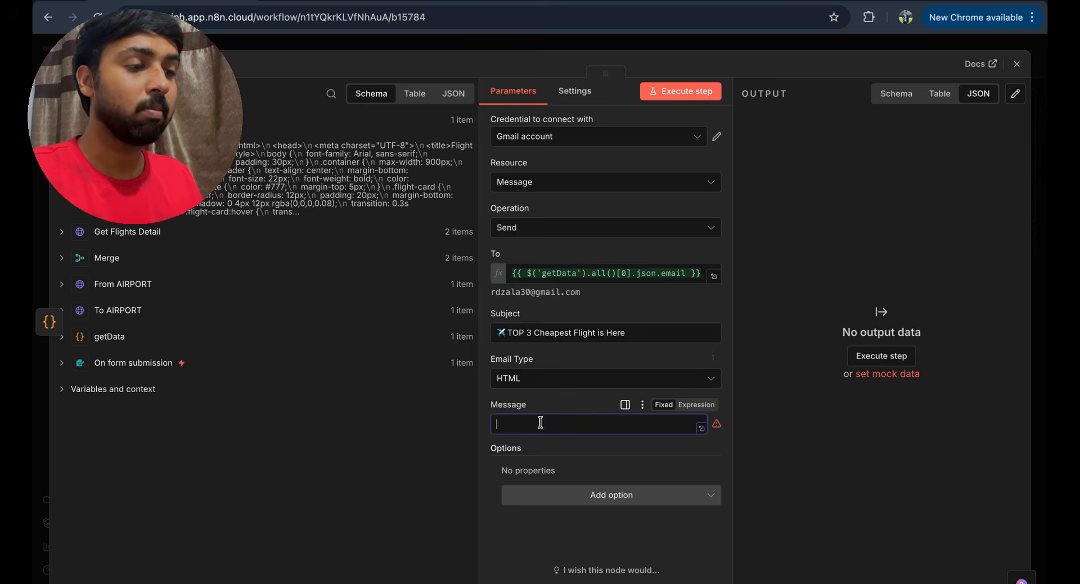
{"action": "left_click_drag", "start_coordinate": [97, 146], "coordinate": [544, 422]}
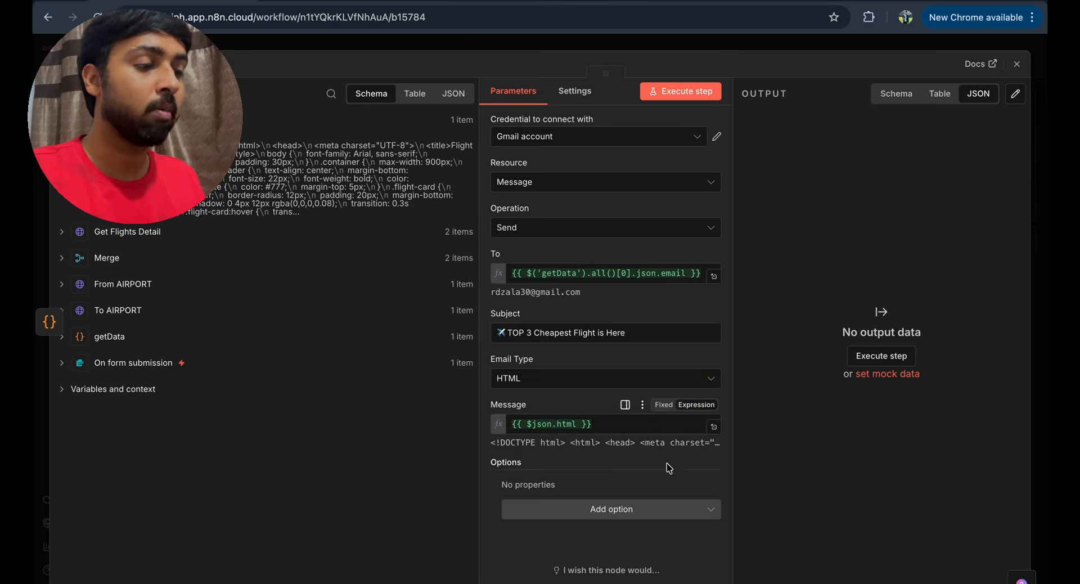
{"action": "left_click", "coordinate": [695, 91]}
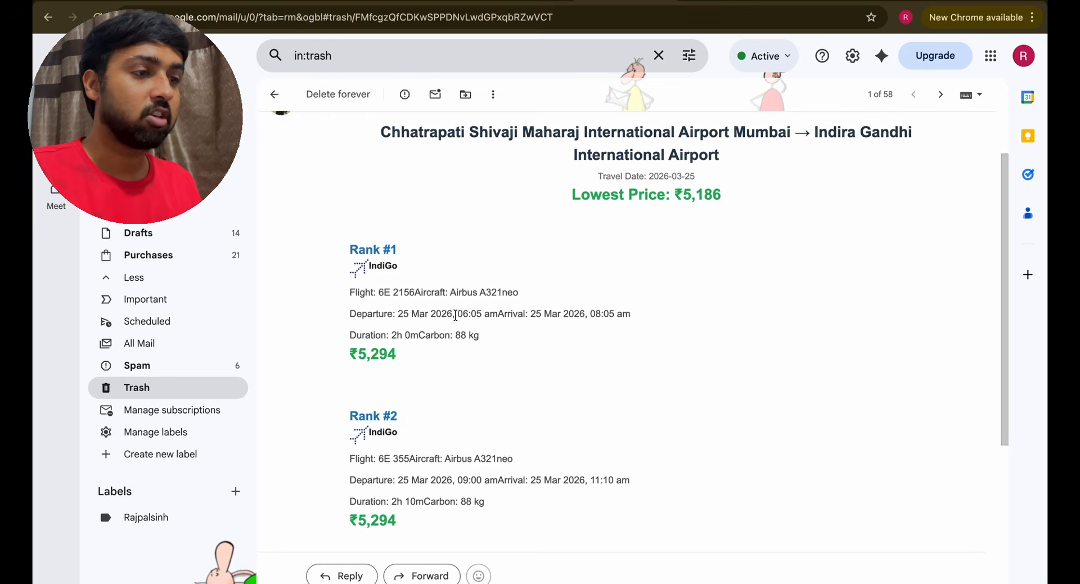
- Compare the email's Rank #1–#3 flights: ₹5,294, ₹5,294 and ₹5,497
{"action": "scroll", "coordinate": [456, 315], "scroll_direction": "down", "scroll_amount": 2}
{"action": "scroll", "coordinate": [456, 315], "scroll_direction": "down", "scroll_amount": 3}
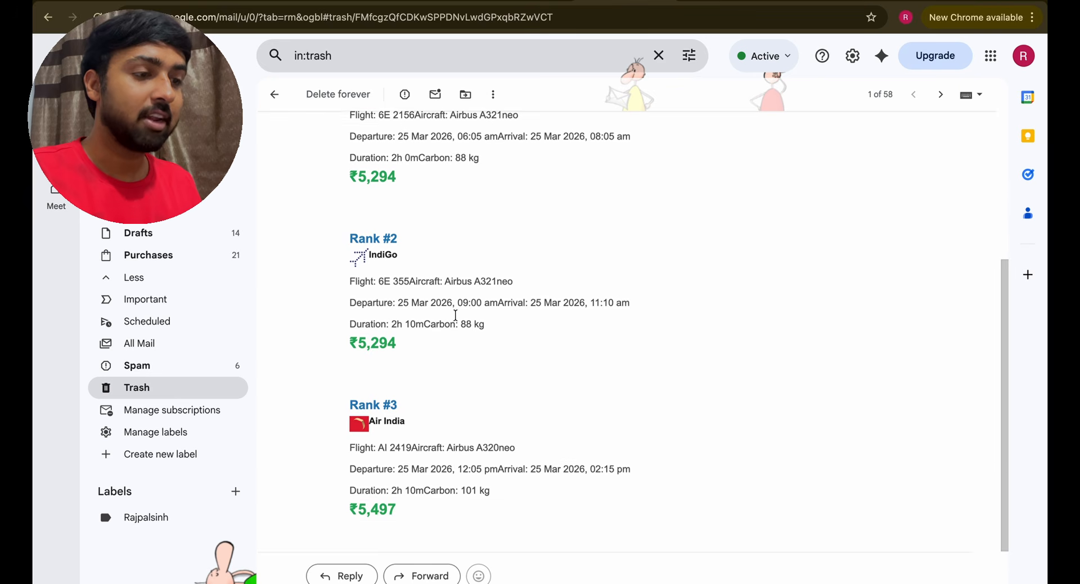
{"action": "scroll", "coordinate": [456, 315], "scroll_direction": "up", "scroll_amount": 1}
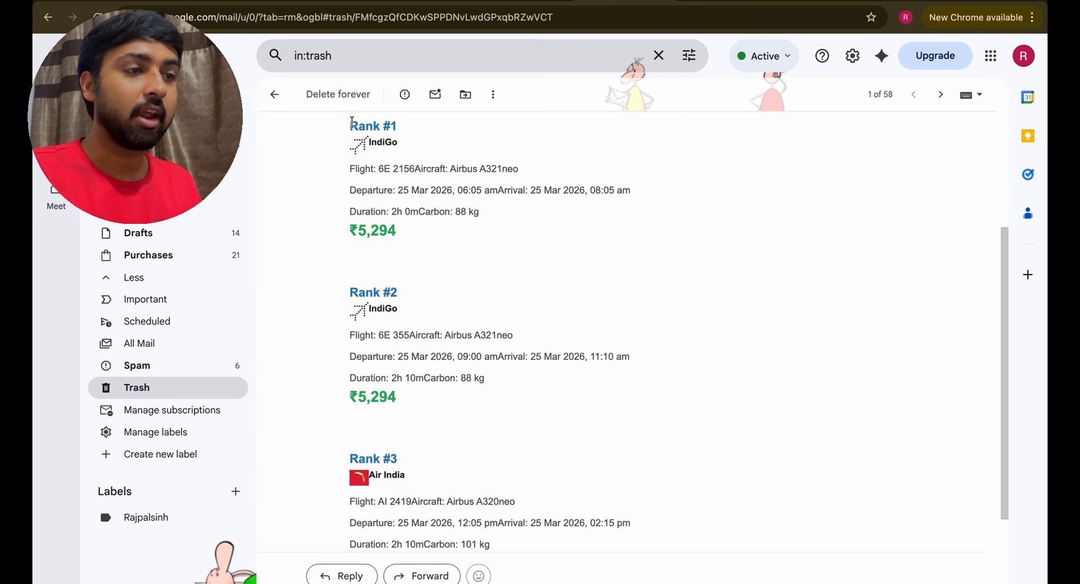
{"action": "left_click_drag", "start_coordinate": [351, 122], "coordinate": [390, 126]}
{"action": "left_click_drag", "start_coordinate": [350, 287], "coordinate": [401, 293]}
{"action": "scroll", "coordinate": [354, 355], "scroll_direction": "down", "scroll_amount": 2}
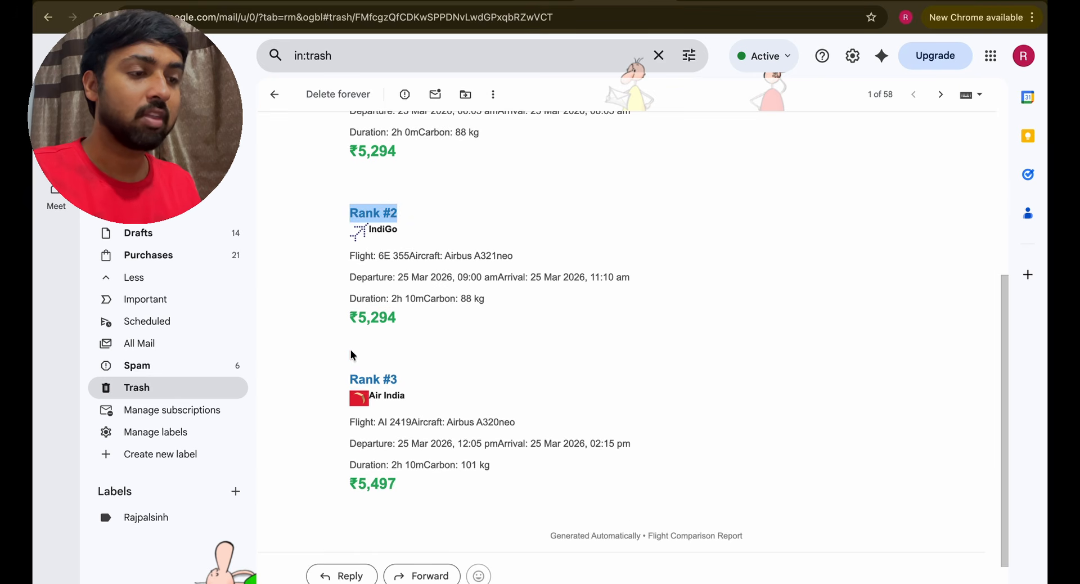
{"action": "left_click_drag", "start_coordinate": [350, 376], "coordinate": [368, 384]}
{"action": "left_click_drag", "start_coordinate": [355, 145], "coordinate": [395, 145]}
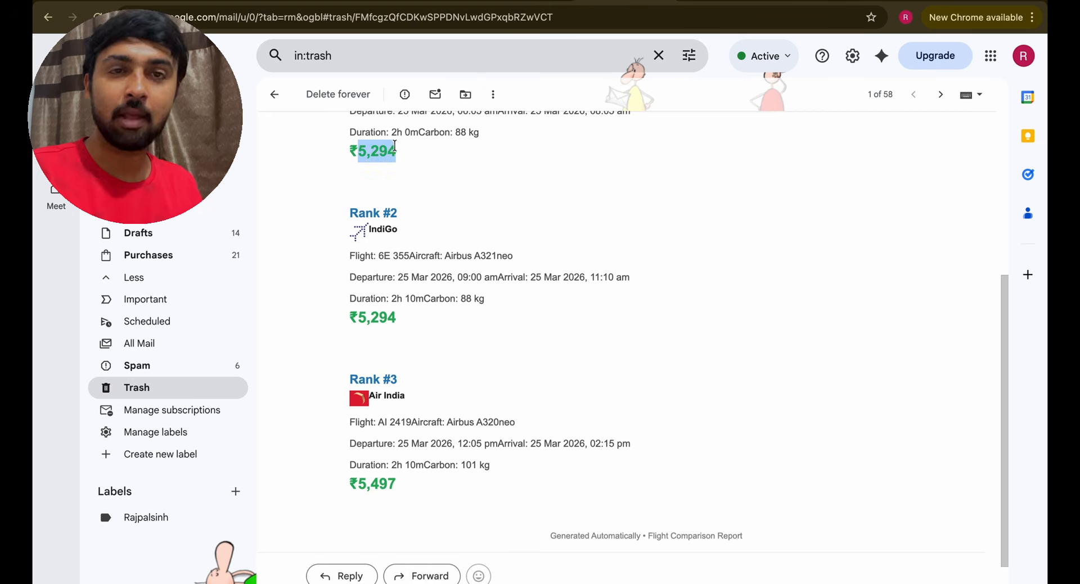
{"action": "left_click_drag", "start_coordinate": [350, 316], "coordinate": [397, 326]}
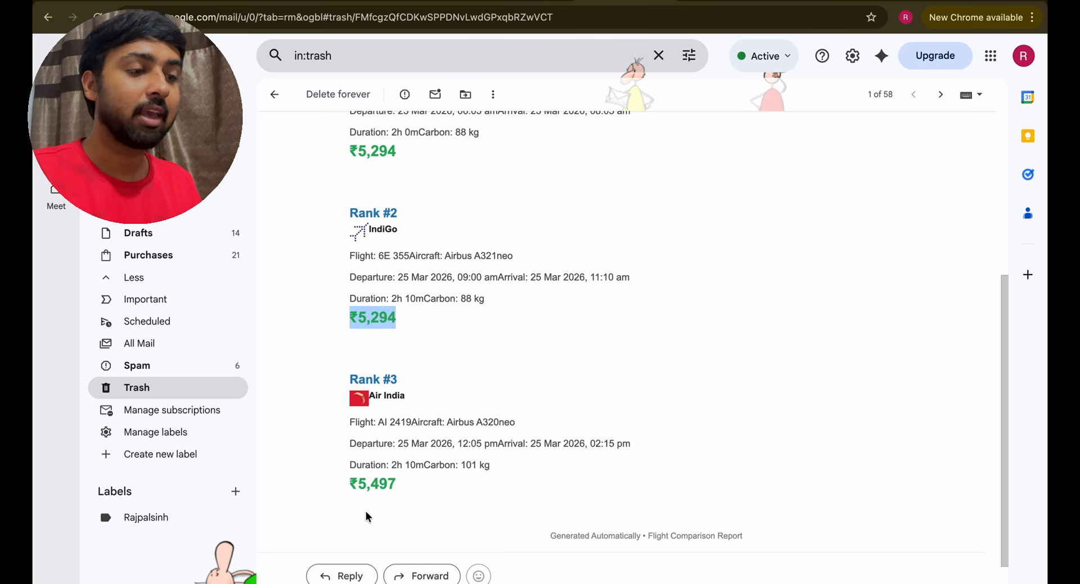
{"action": "left_click_drag", "start_coordinate": [349, 485], "coordinate": [369, 488]}
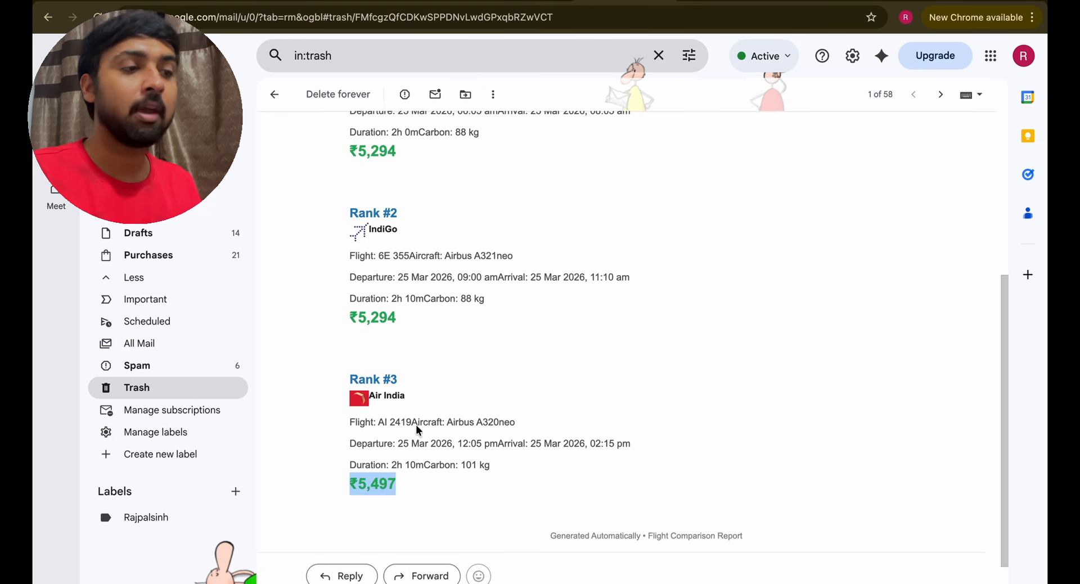
{"action": "scroll", "coordinate": [417, 430], "scroll_direction": "up", "scroll_amount": 1}
{"action": "scroll", "coordinate": [403, 423], "scroll_direction": "down", "scroll_amount": 1}
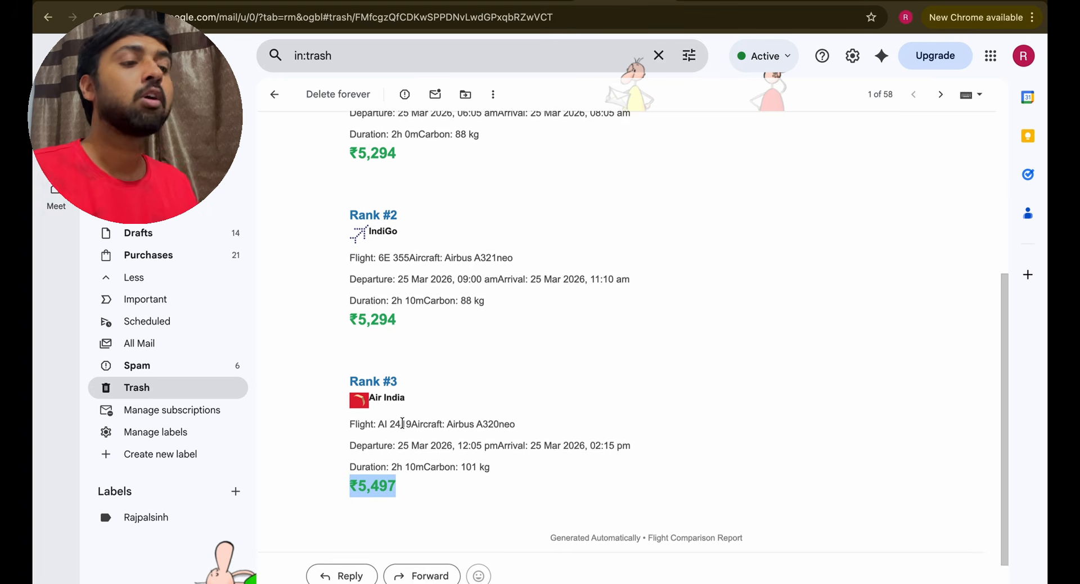